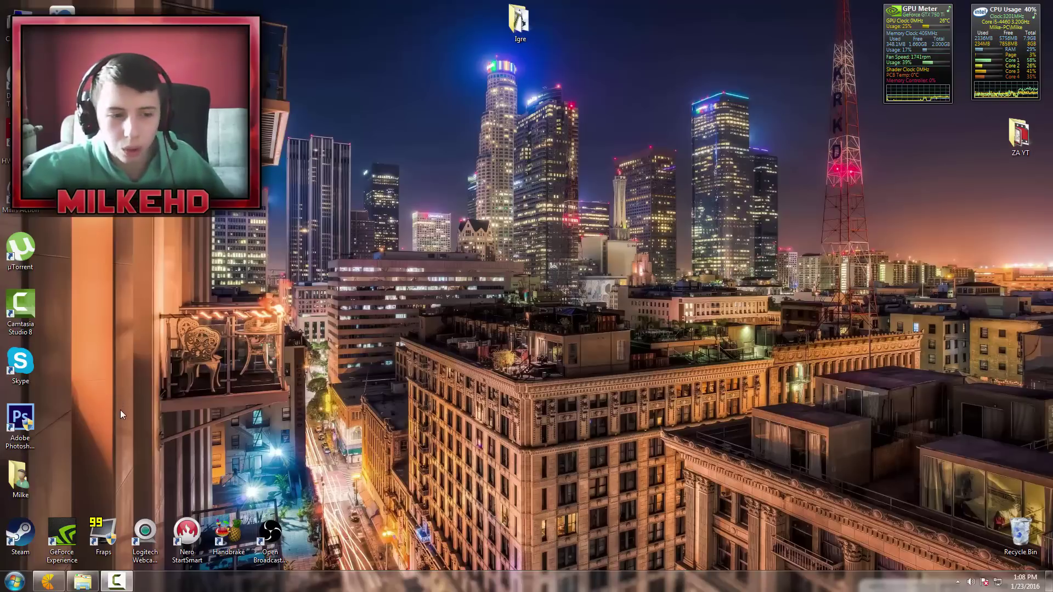
Close the open Windows Explorer window and move the Open Broadcaster Software shortcut to the middle of the desktop.
right_click(83, 581)
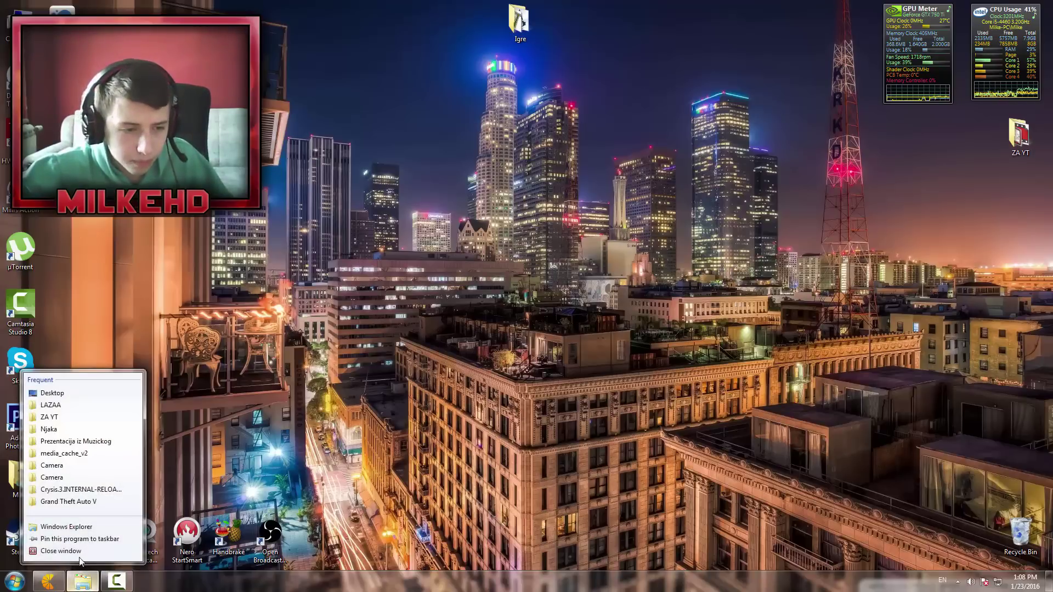
click(36, 558)
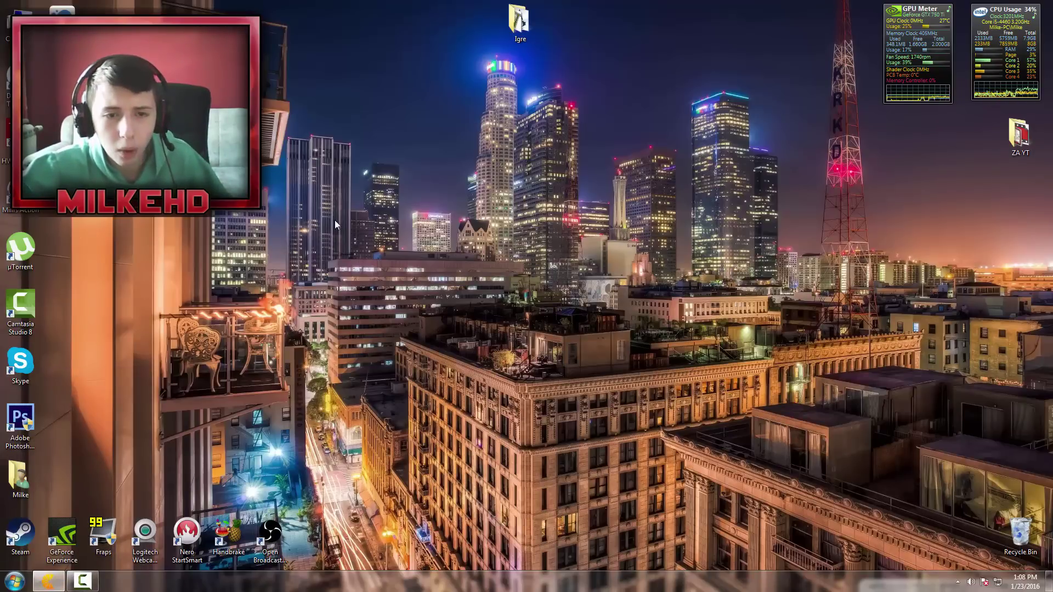
drag(269, 534, 479, 313)
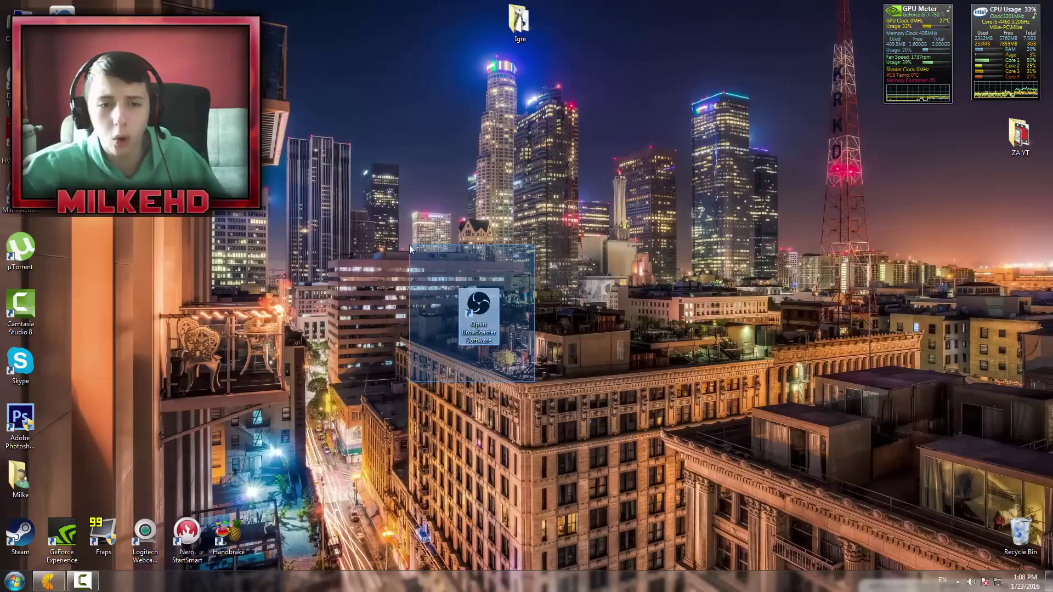
drag(406, 257, 579, 388)
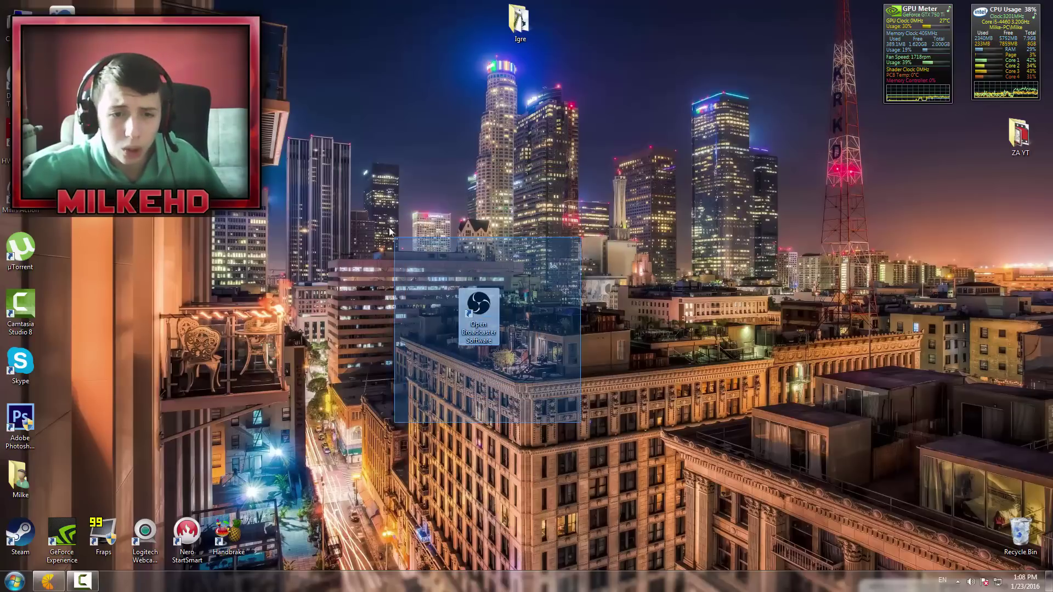
drag(384, 221, 384, 198)
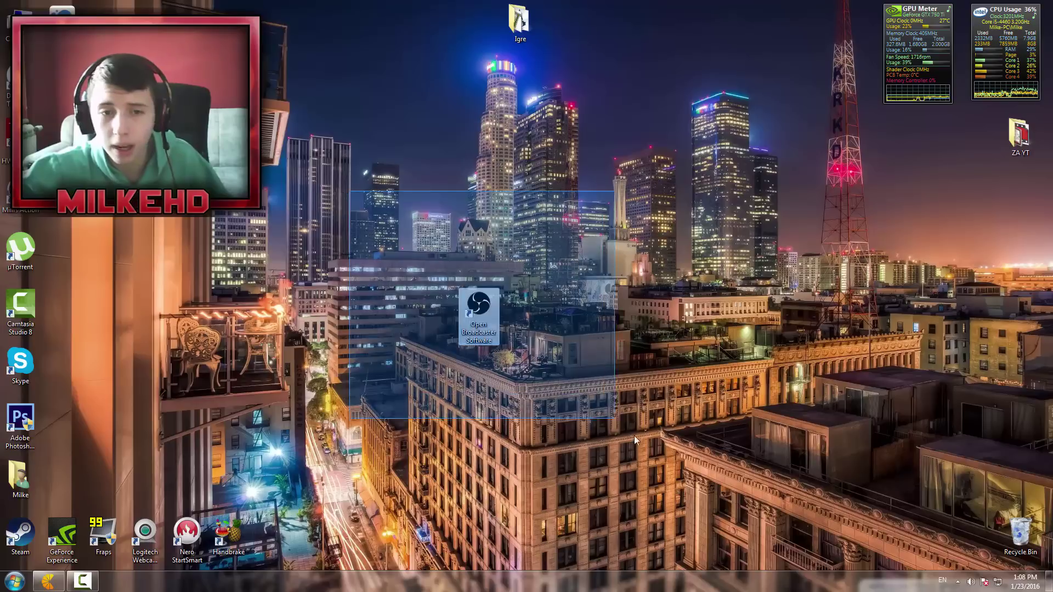
drag(666, 463, 331, 280)
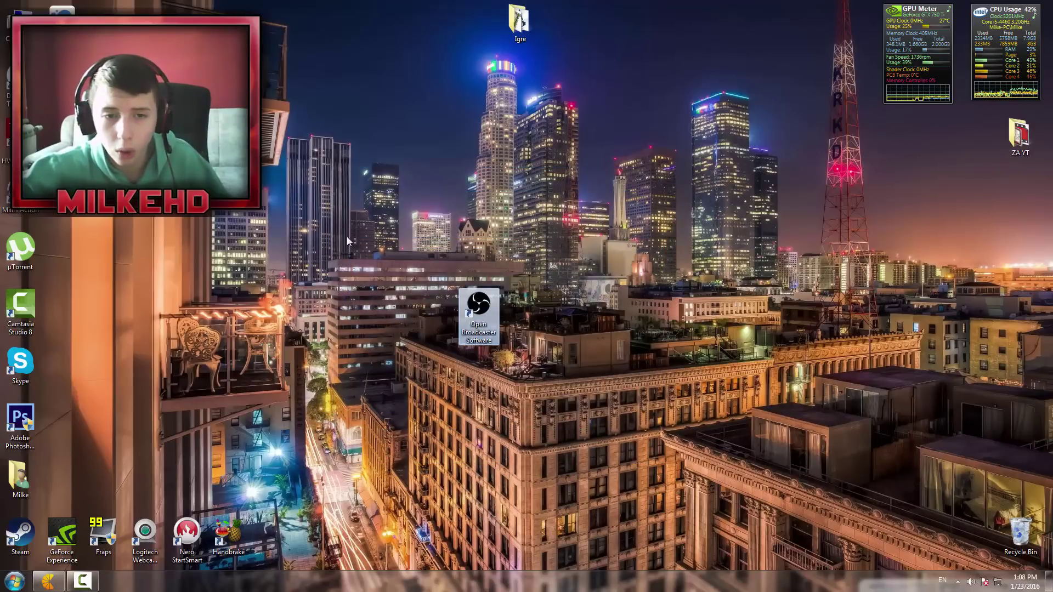
click(506, 426)
drag(505, 427, 443, 486)
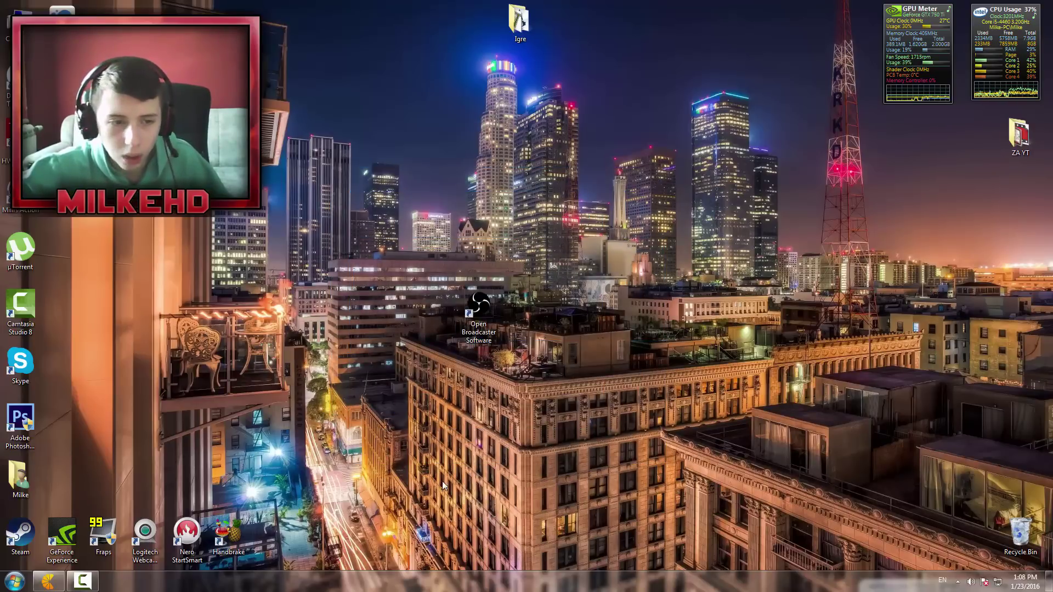
Switch to the browser, then start and cancel the OBS 0.657 download for Windows 7/8/10 from the OBS homepage.
click(49, 581)
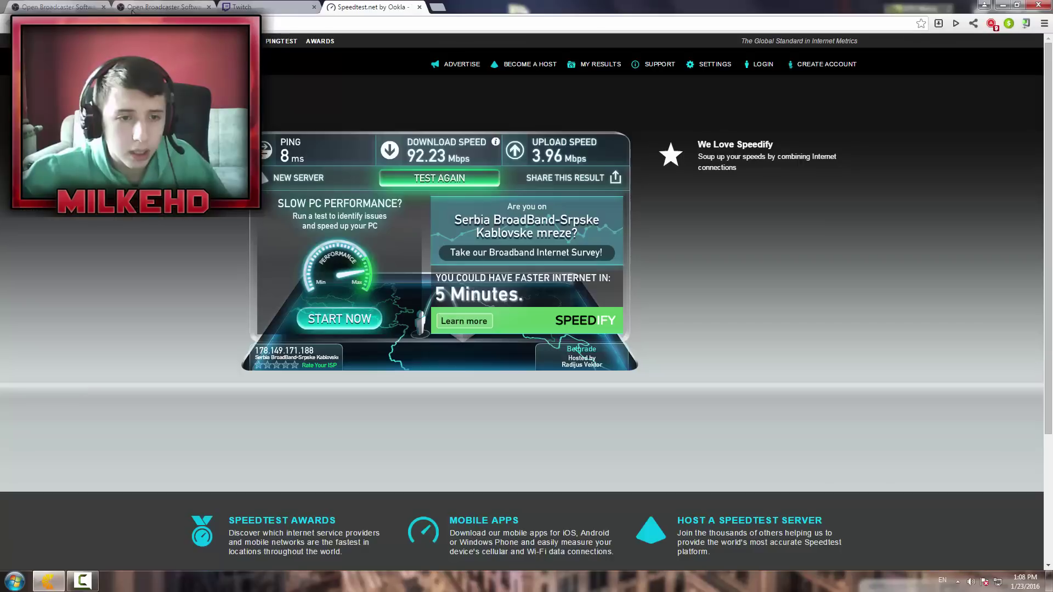
click(61, 6)
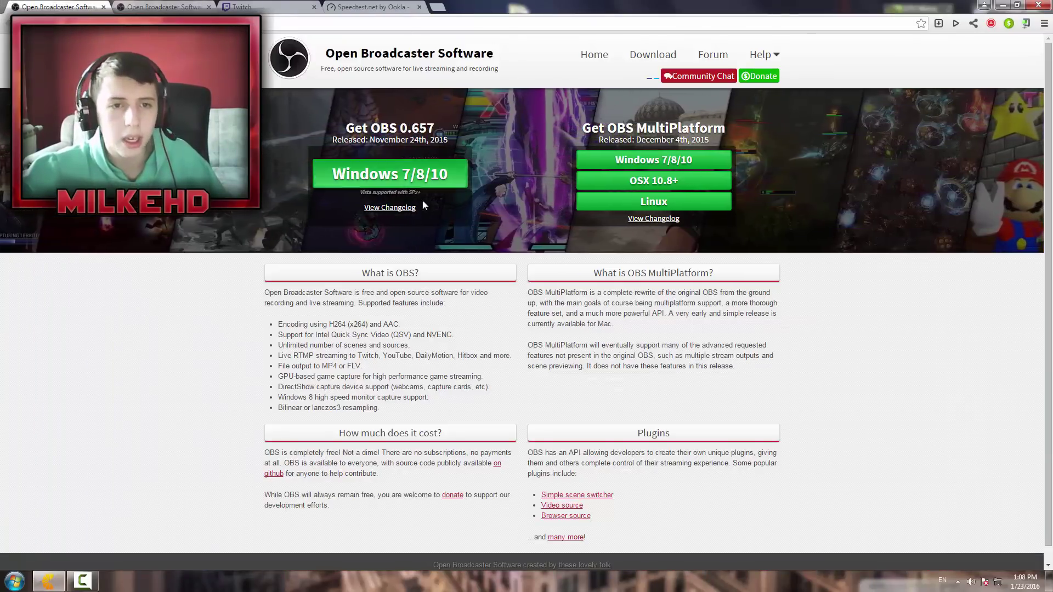
click(439, 175)
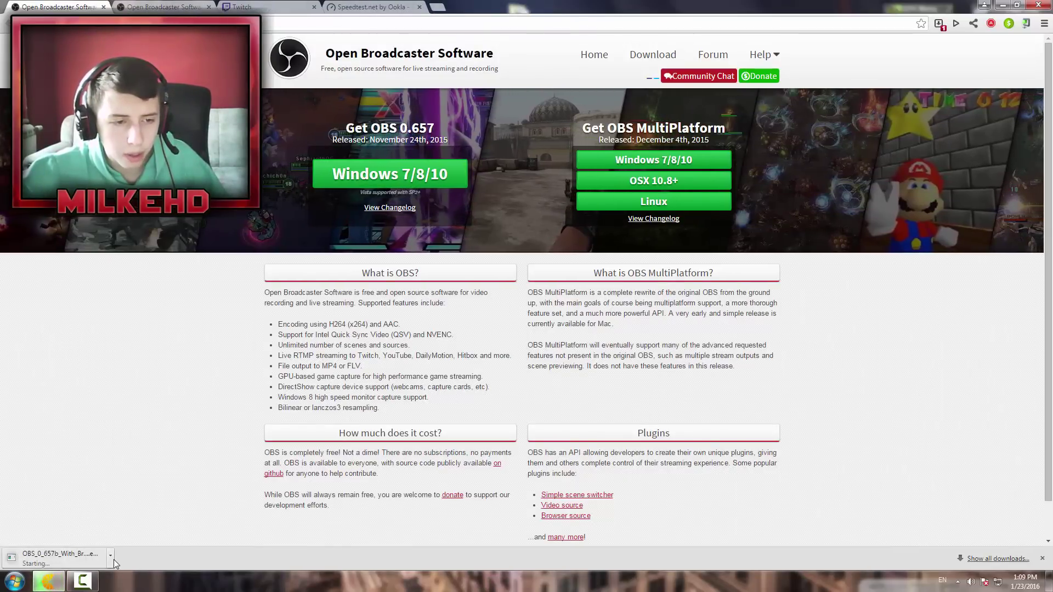
click(113, 558)
click(135, 541)
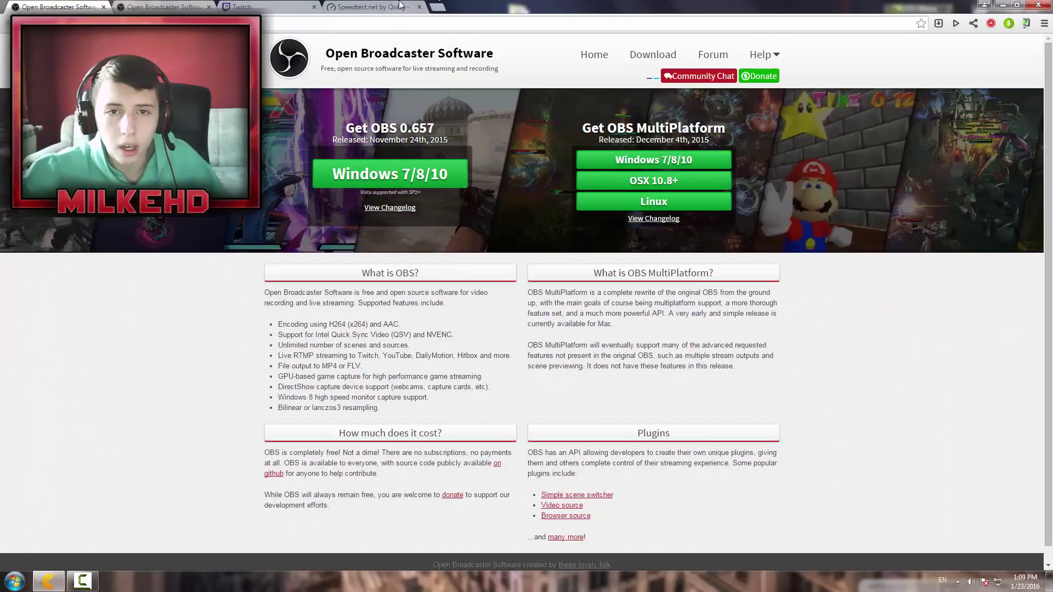
Launch Open Broadcaster Software from its desktop shortcut and reposition and shrink its window.
drag(494, 7, 719, 488)
double_click(465, 306)
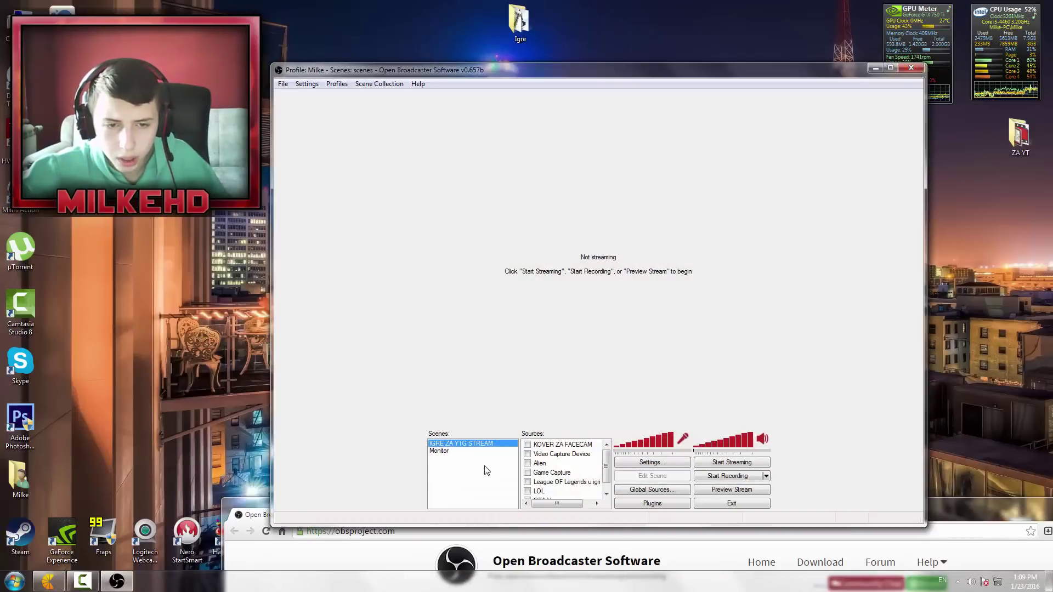
drag(614, 77, 596, 63)
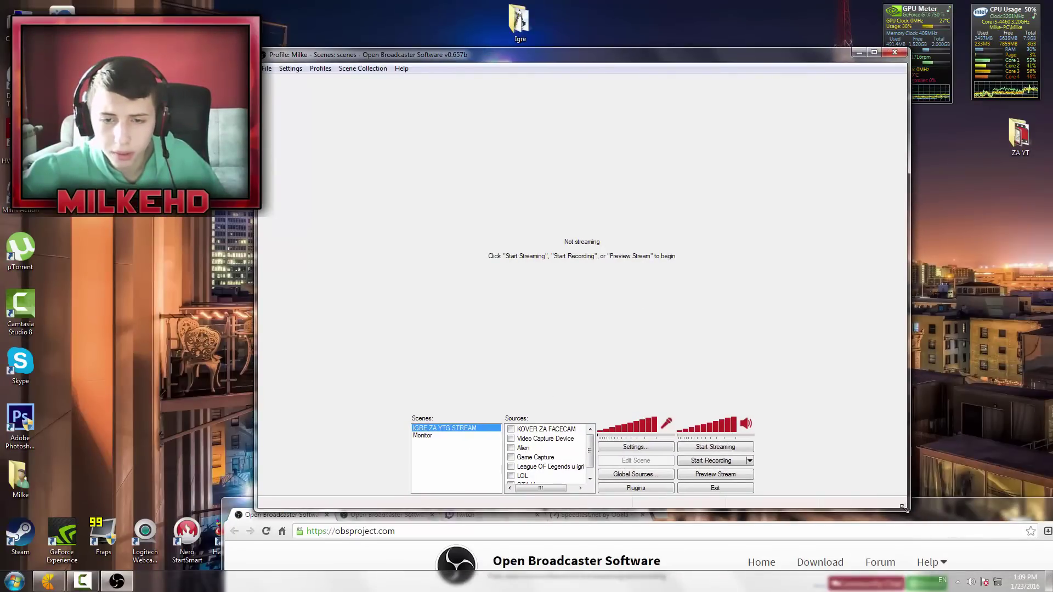
drag(902, 507, 722, 406)
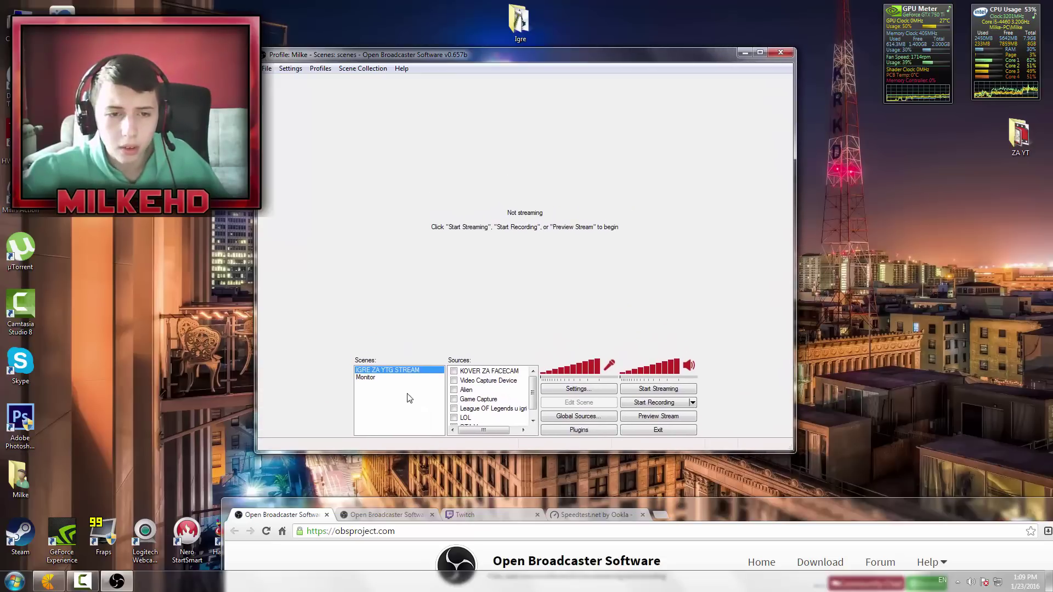
Add a new scene to the scene list, accepting the default name.
right_click(374, 401)
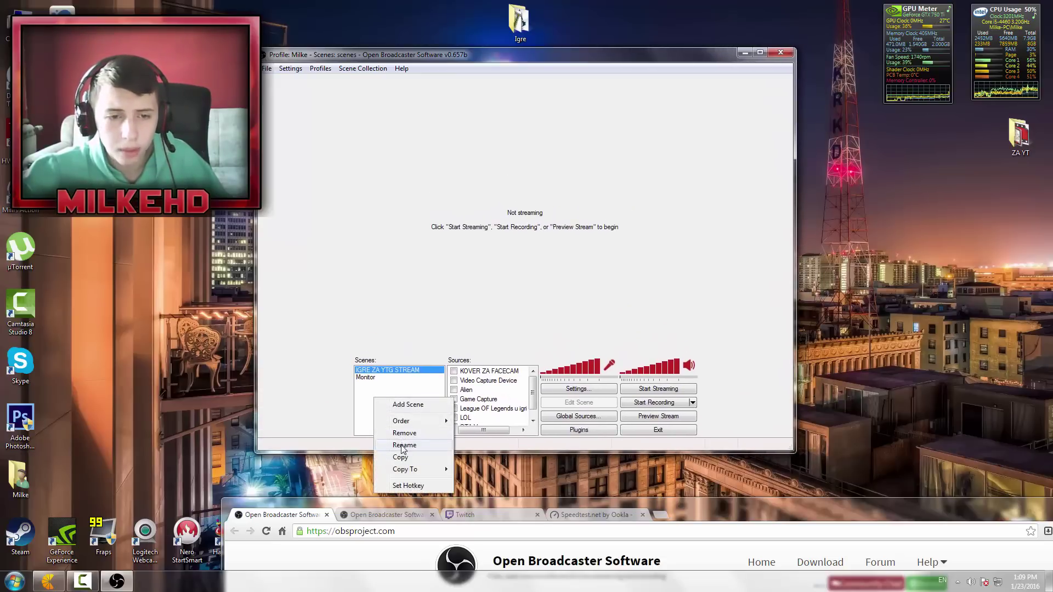
click(406, 405)
key(Return)
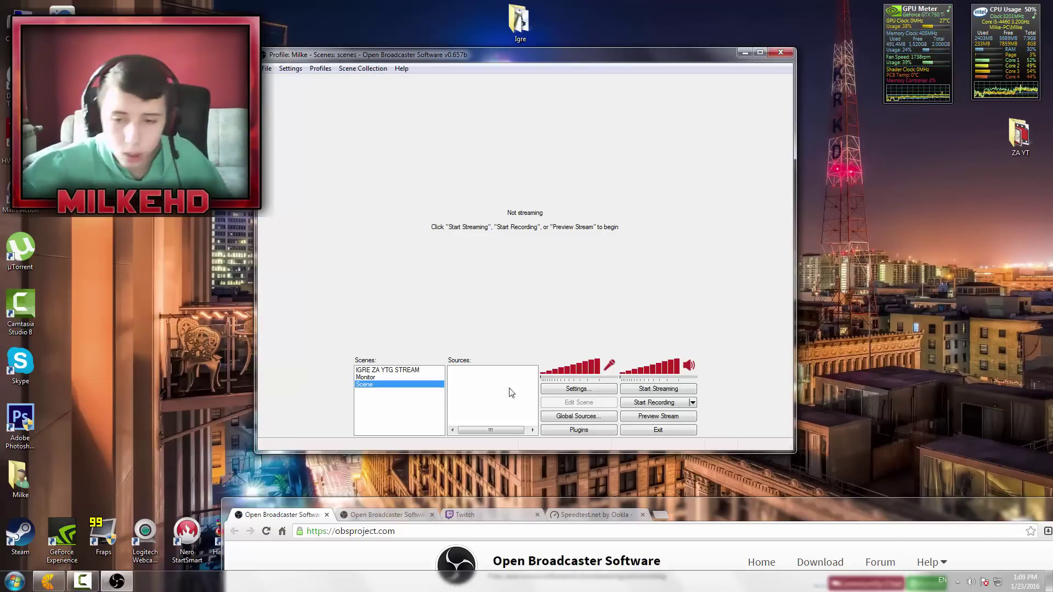
In the browser's Stream Settings Estimator, choose the 2nd / 3rd / 4th Gen Core i5 / i7 CPU and NVIDIA GeForce 600 Series graphics options.
drag(680, 510, 556, 4)
key(ctrl+Tab)
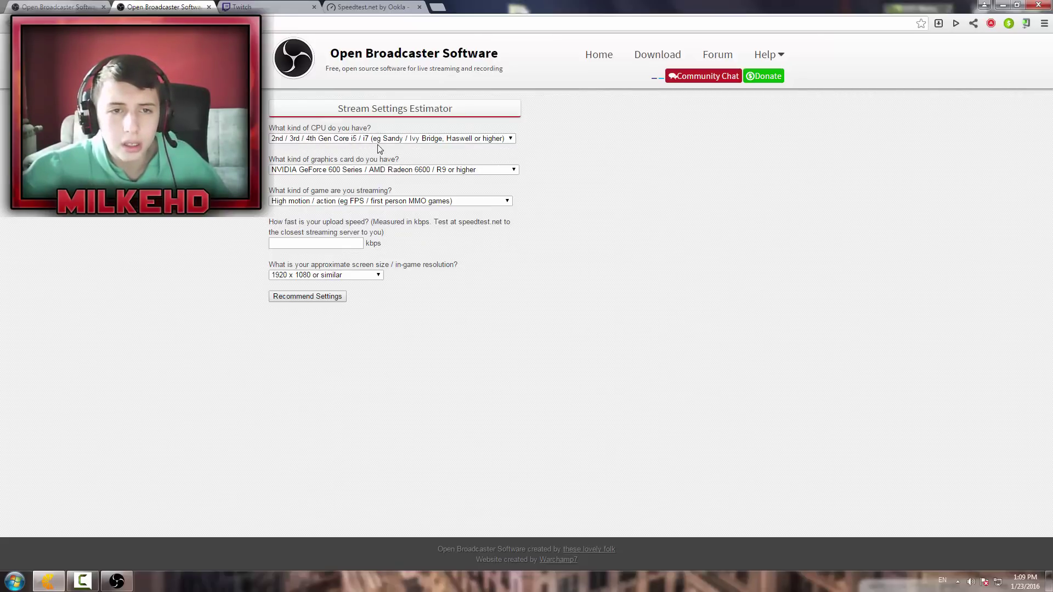
click(470, 140)
click(469, 140)
click(470, 141)
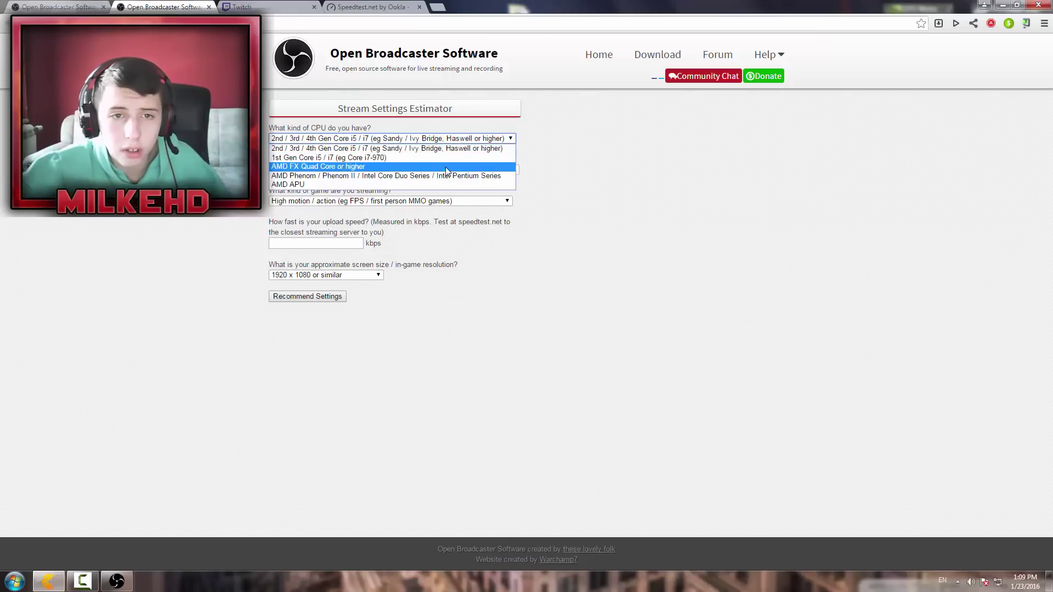
click(362, 148)
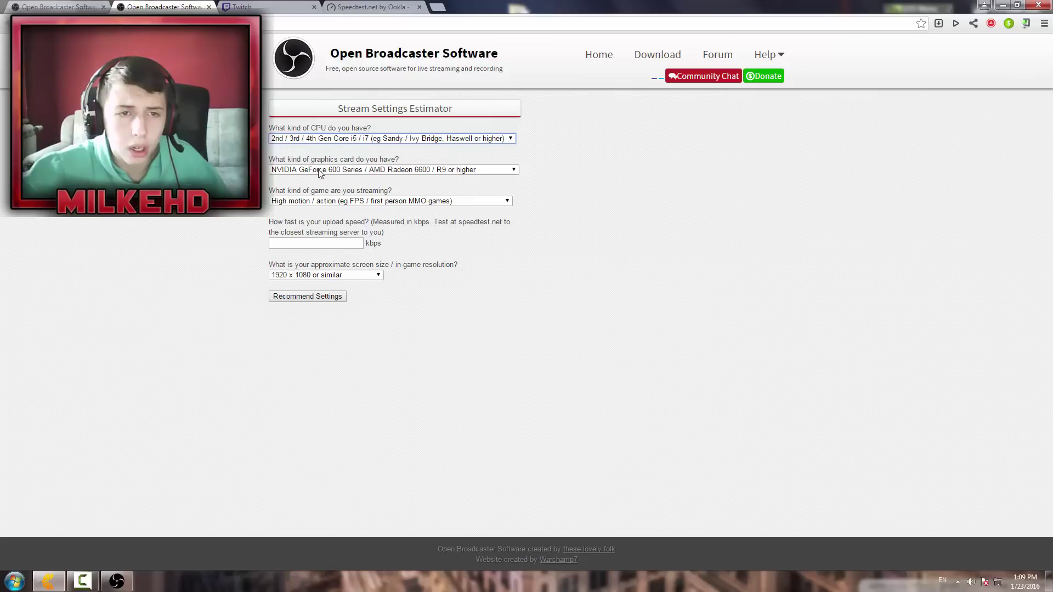
click(348, 169)
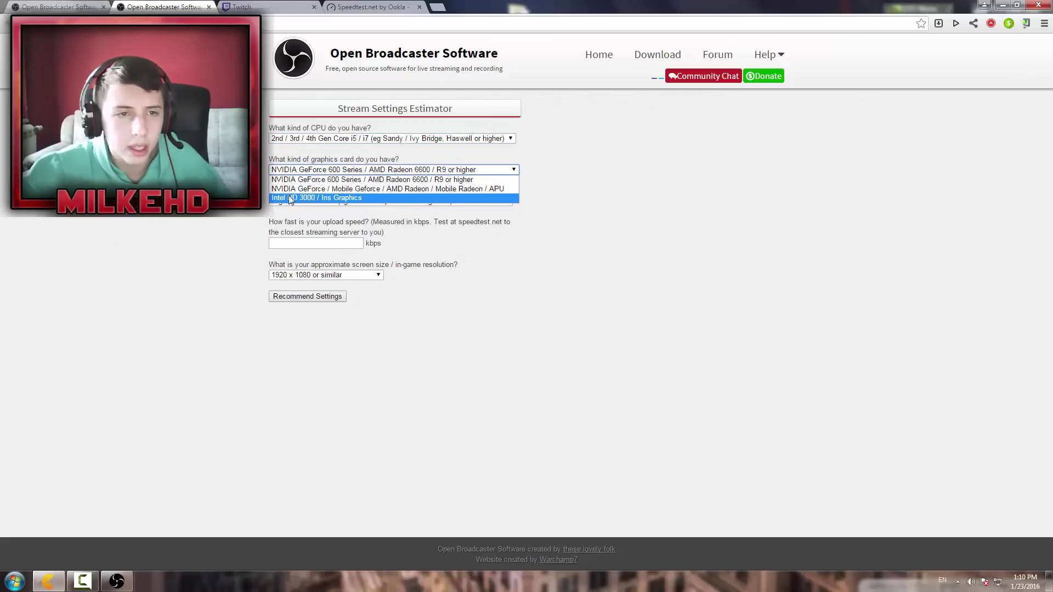
click(309, 179)
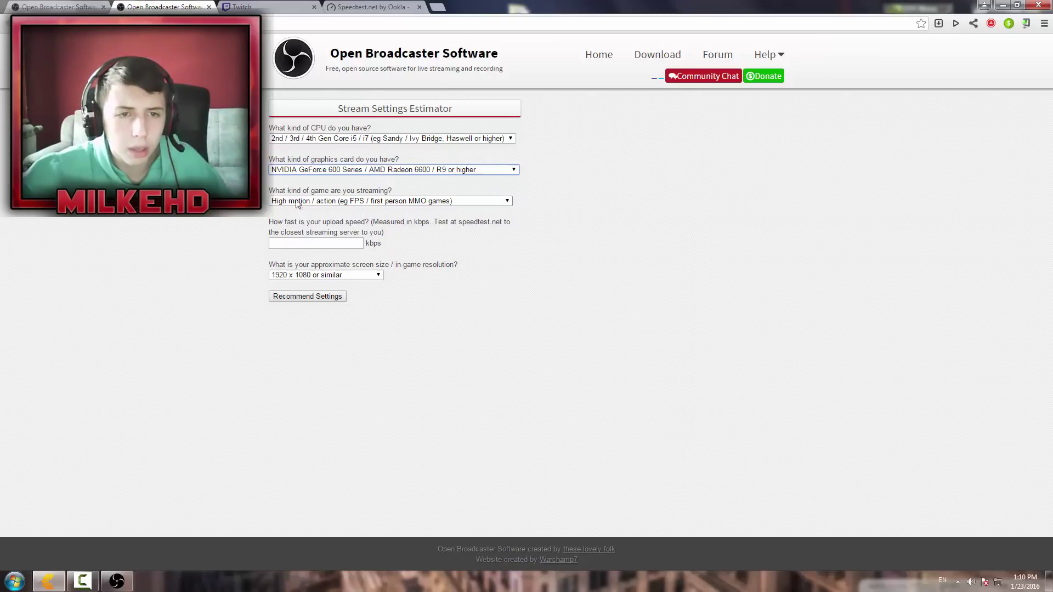
Set the kind of game being streamed to High motion / action (eg FPS / first person MMO games).
drag(265, 196, 369, 192)
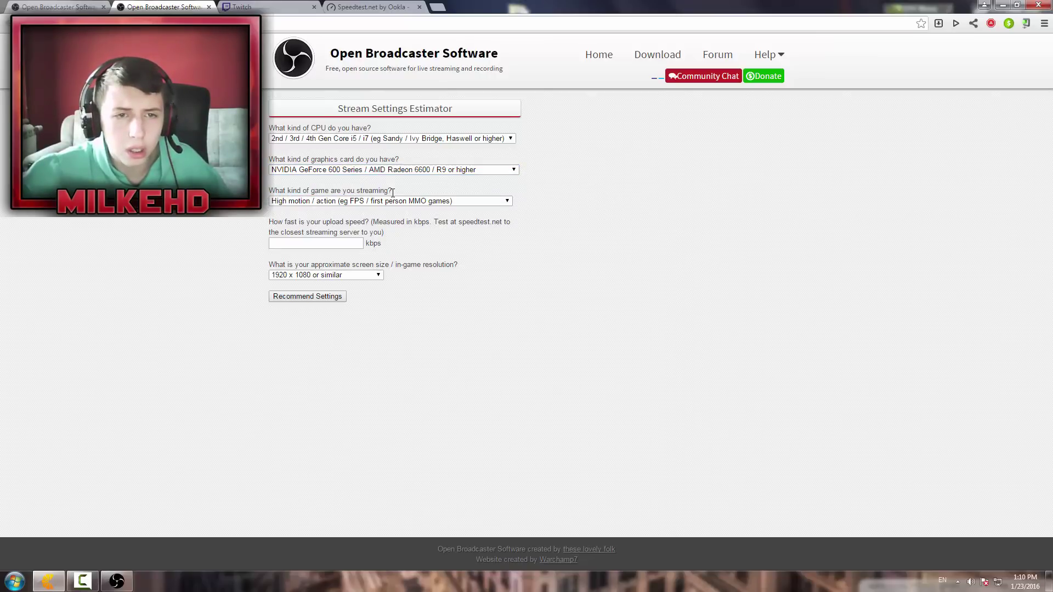
click(412, 200)
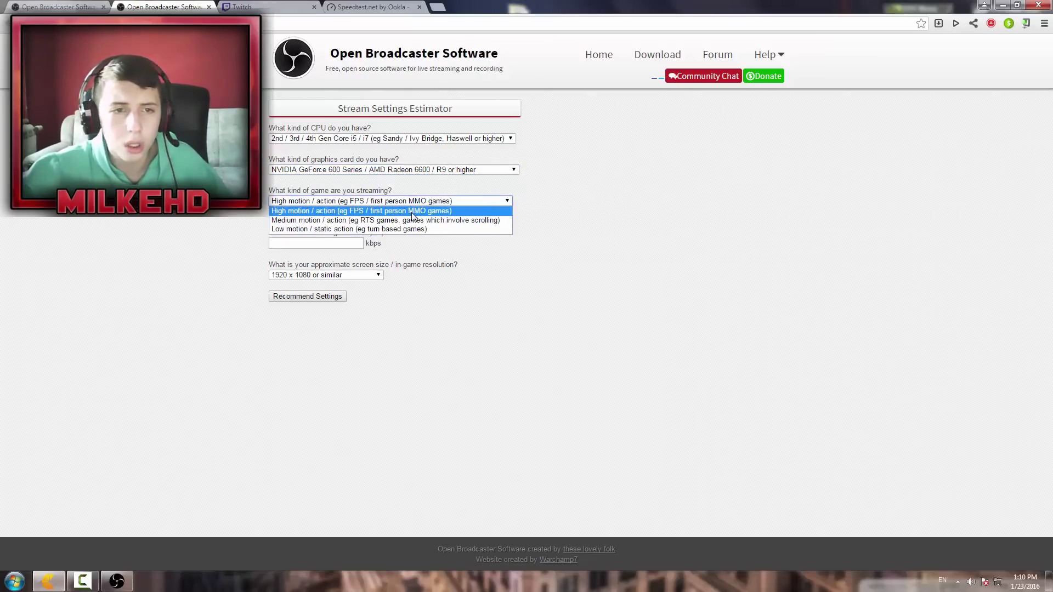
click(404, 213)
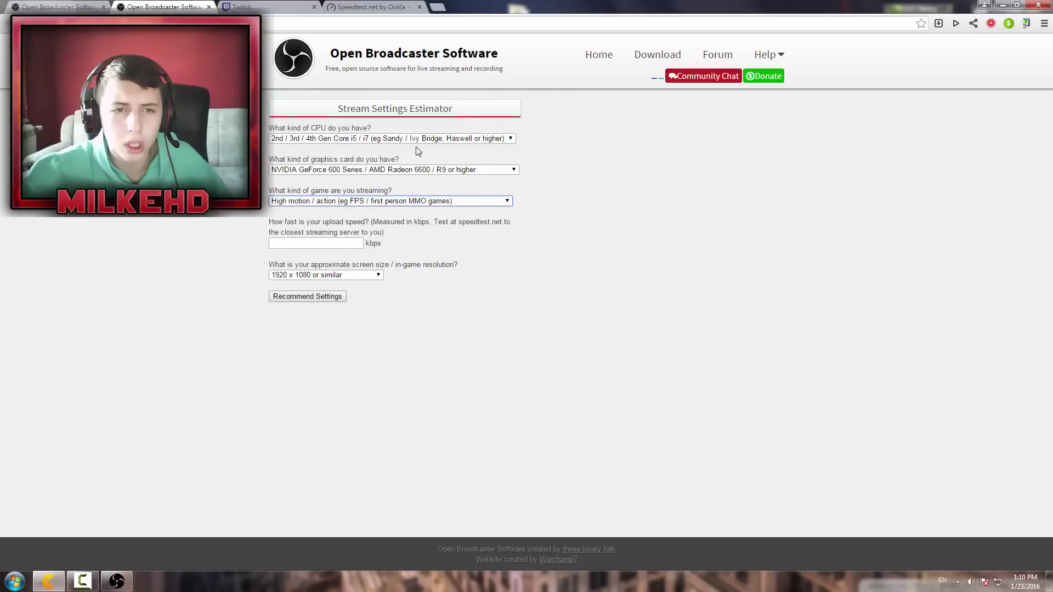
click(404, 201)
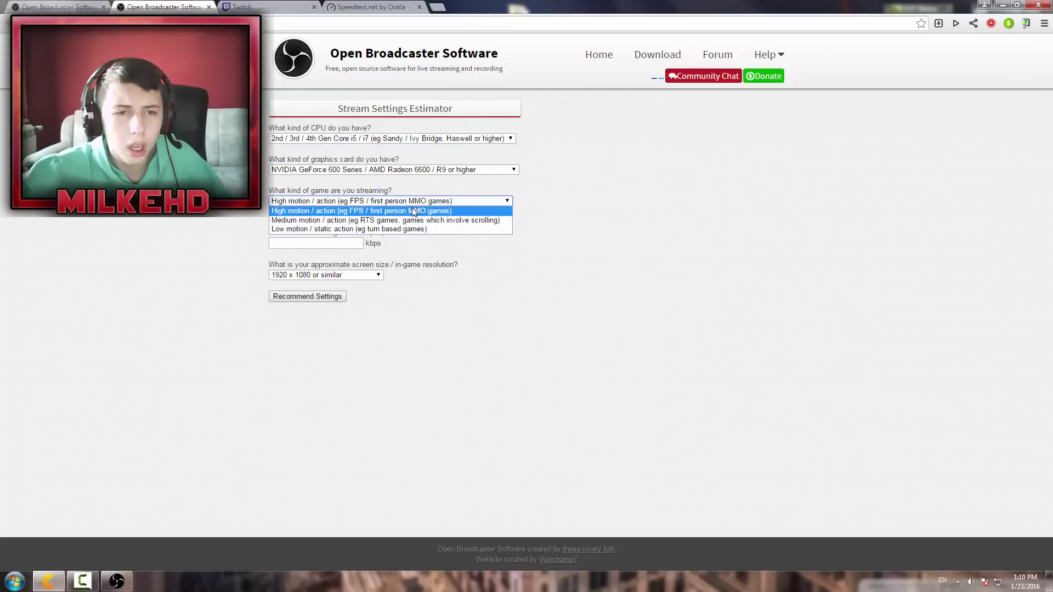
click(495, 211)
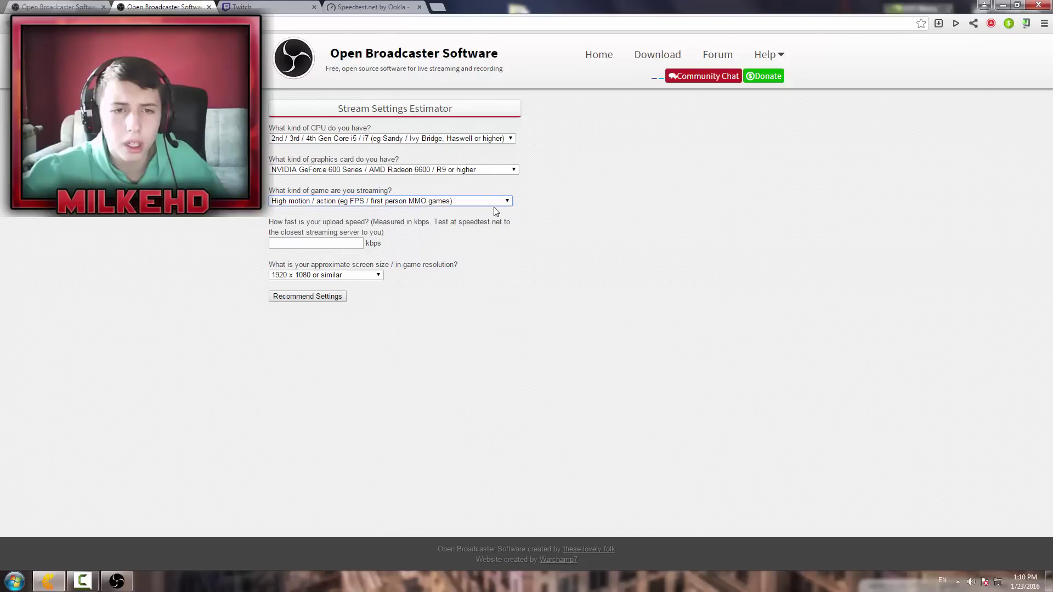
click(418, 251)
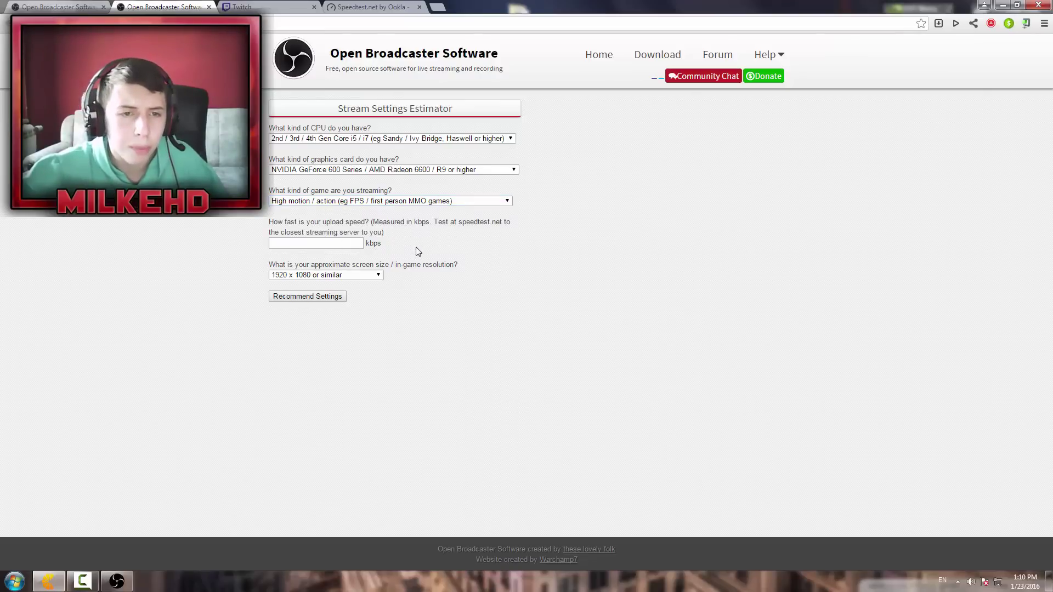
Read the estimator's upload speed question and check the upload speed result on Speedtest.net.
drag(421, 248, 268, 226)
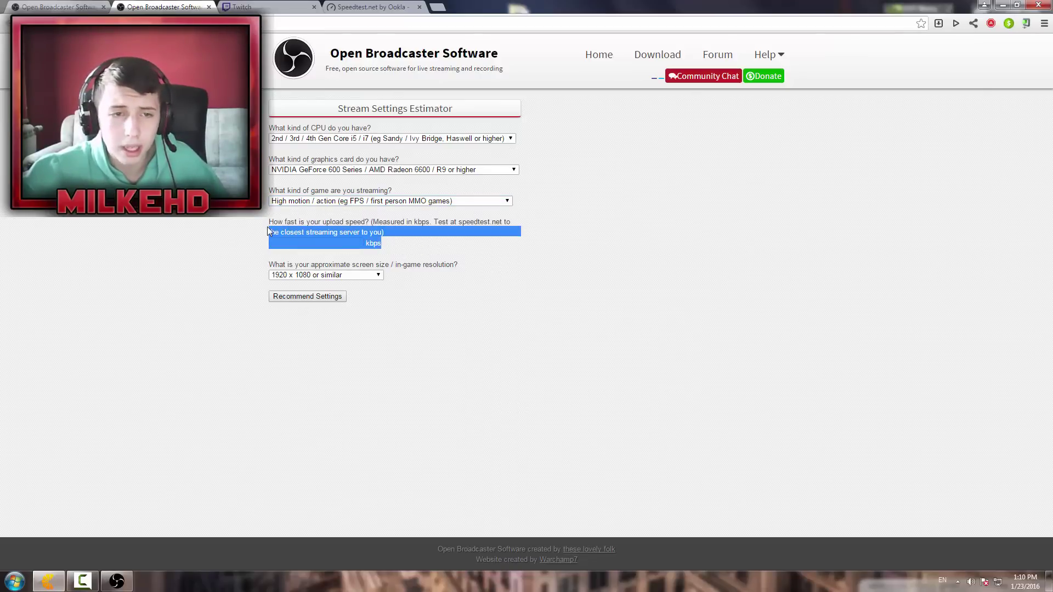
click(271, 222)
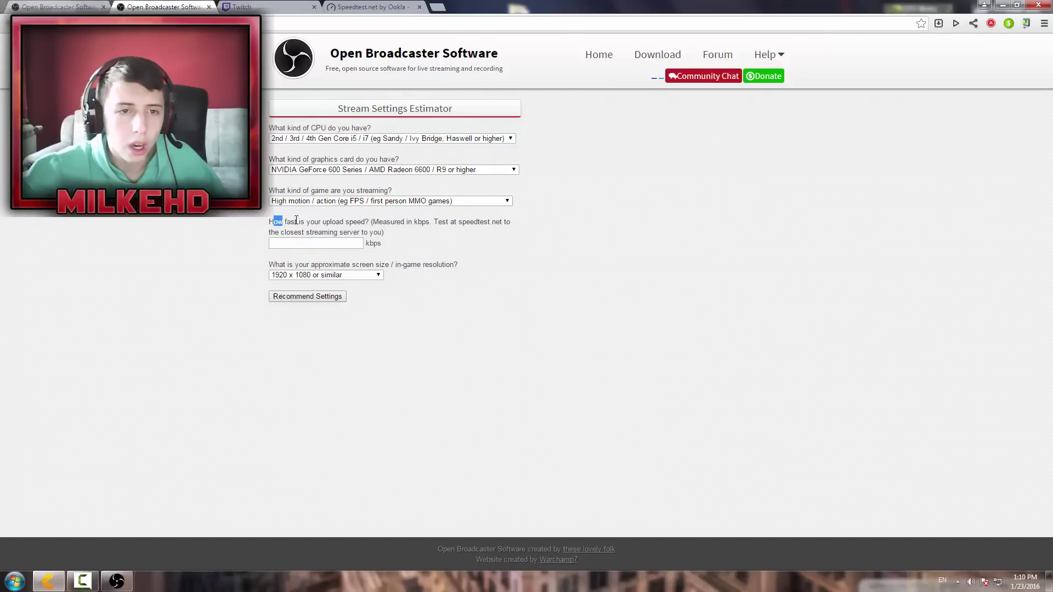
drag(268, 222, 369, 222)
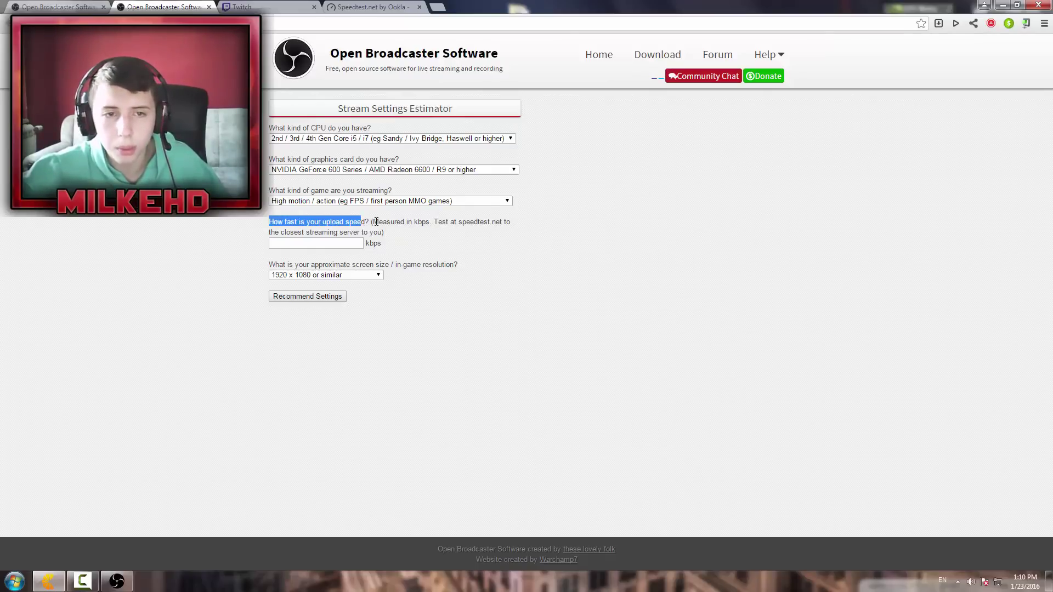
click(405, 234)
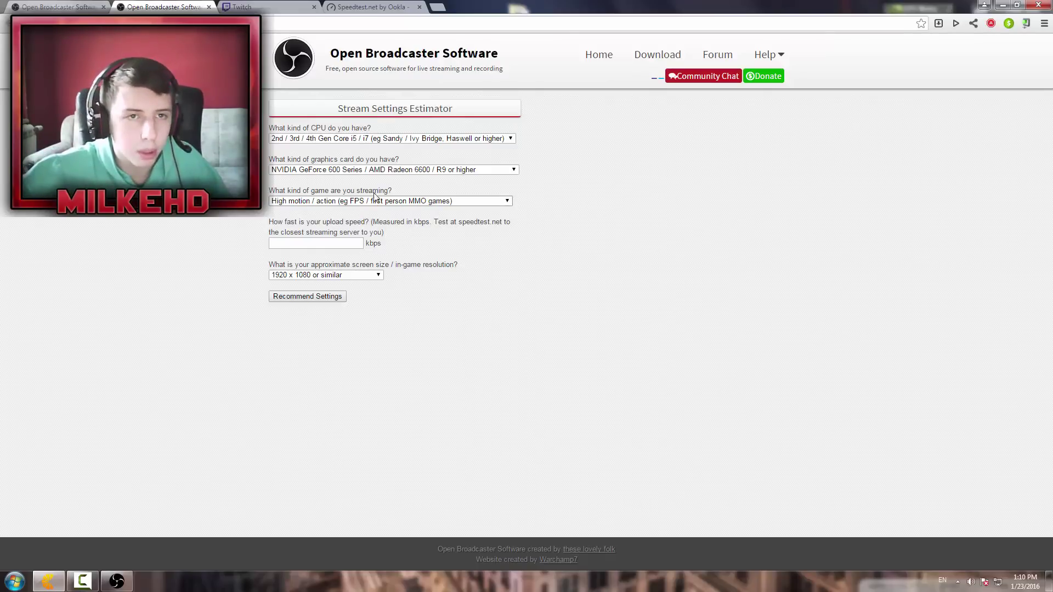
click(365, 7)
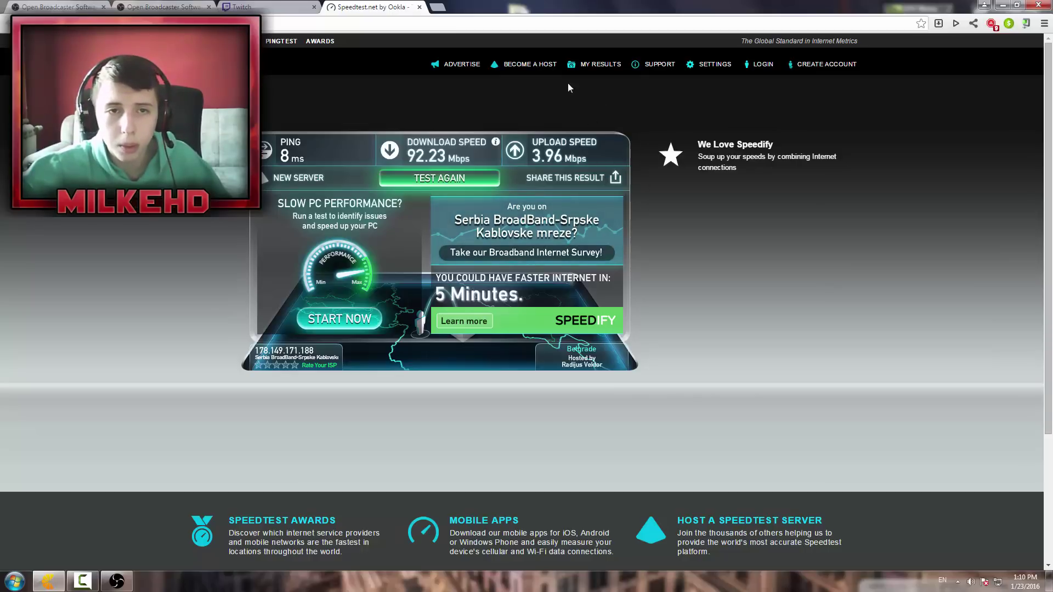
Open Google in a new browser tab and search for "3.96 mbps to kbps" to convert the measured upload speed.
click(437, 7)
text(g)
key(Return)
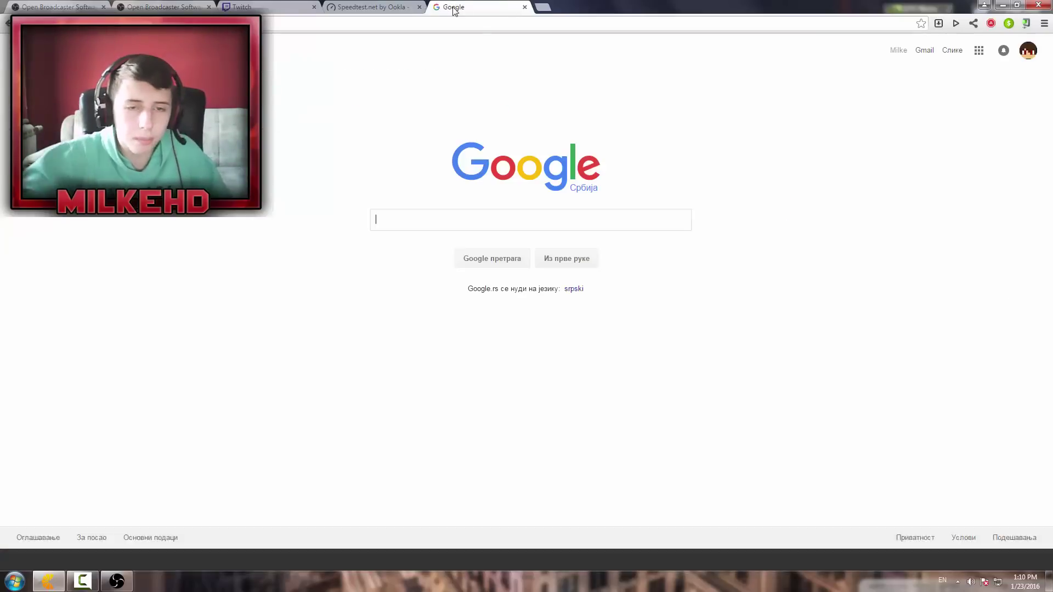
click(368, 6)
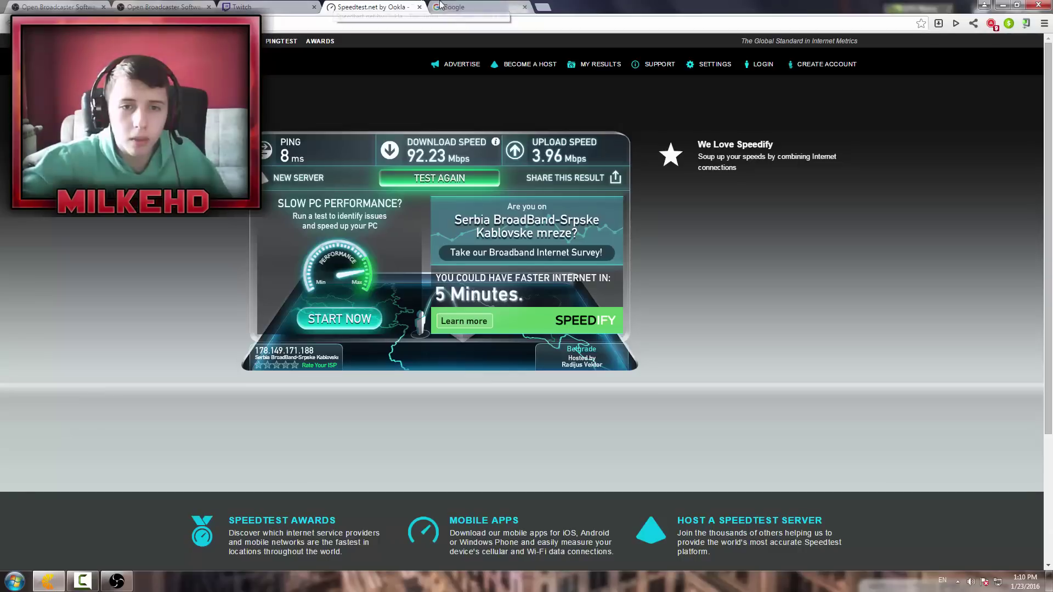
click(450, 7)
text(3.9)
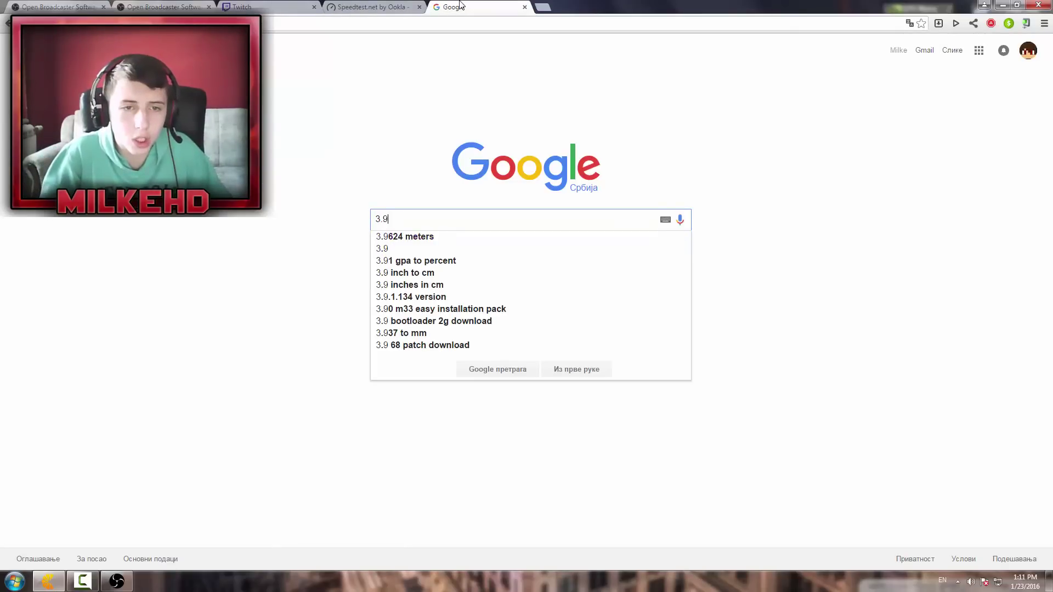
text(6 mbps)
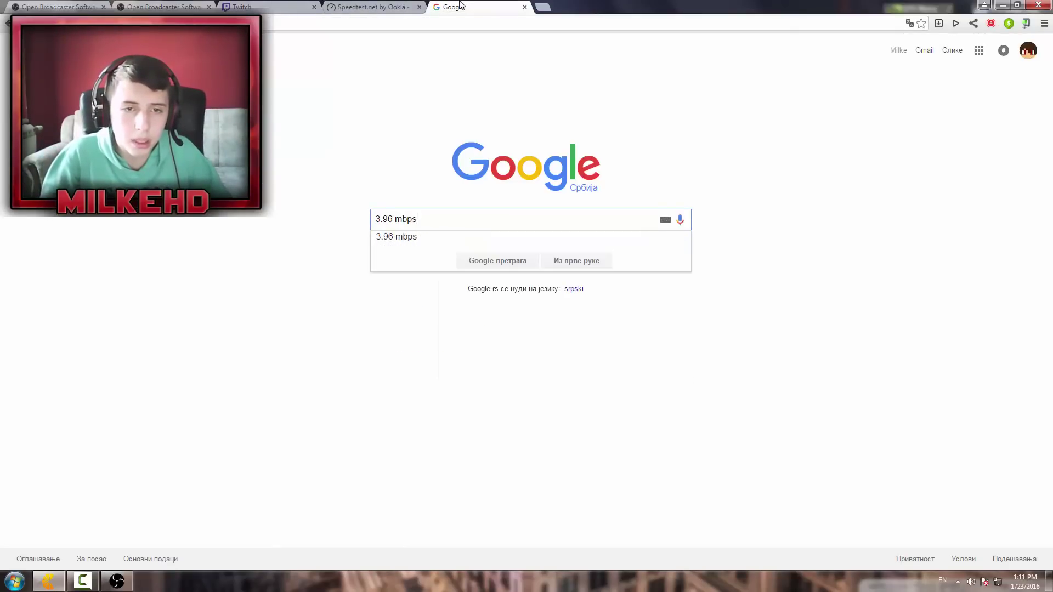
text( to kbps)
key(Return)
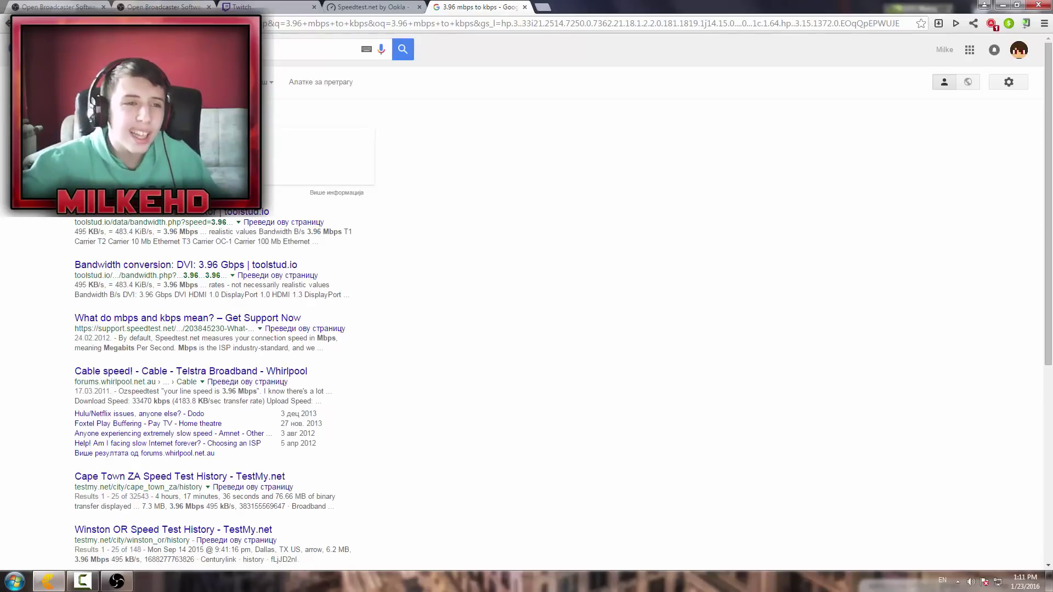
Revisit the Stream Settings Estimator's upload speed question and check the upload speed result on Speedtest.net again.
click(279, 6)
click(165, 6)
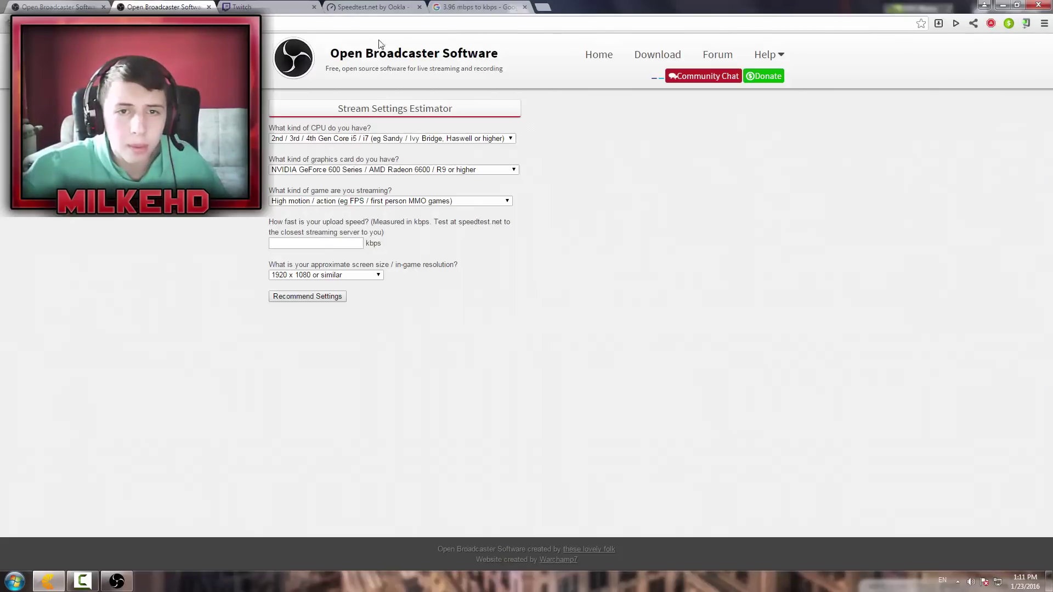
click(373, 7)
key(ctrl+1)
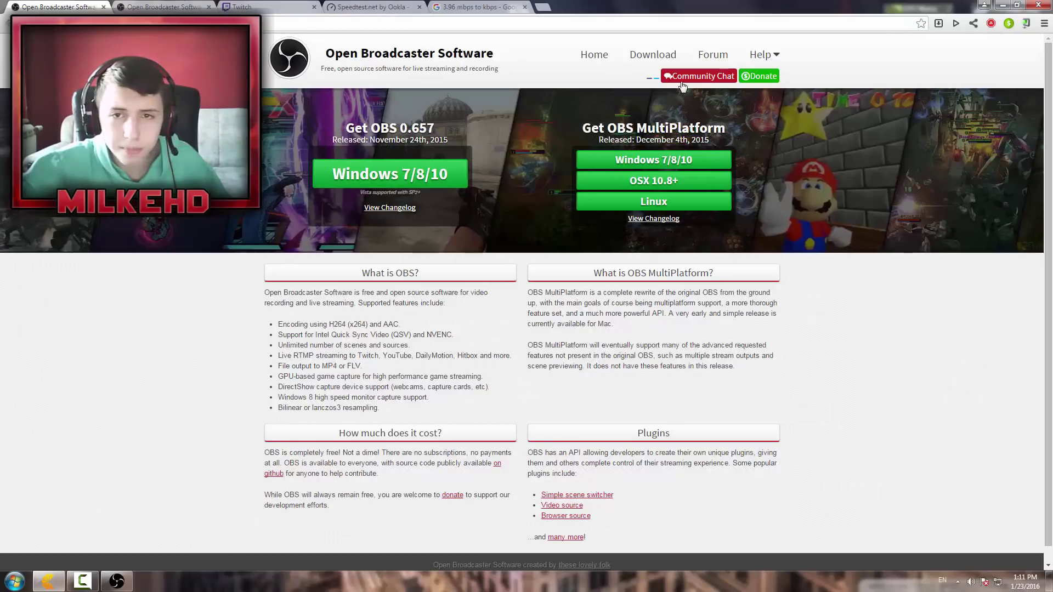
click(329, 6)
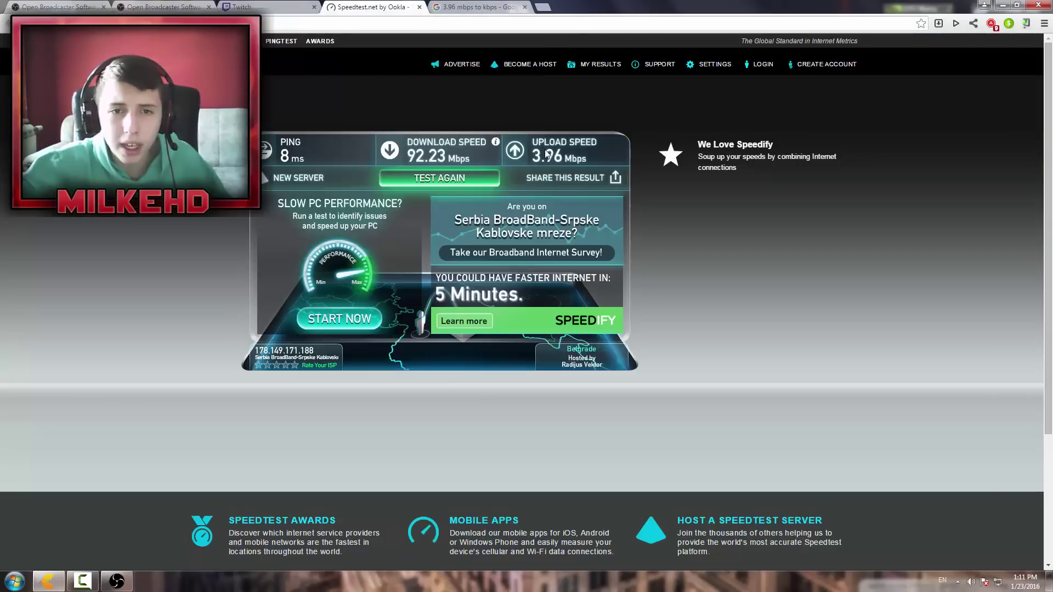
Search Google for "4.00 mbps to kbps" instead and copy the converted value.
click(483, 7)
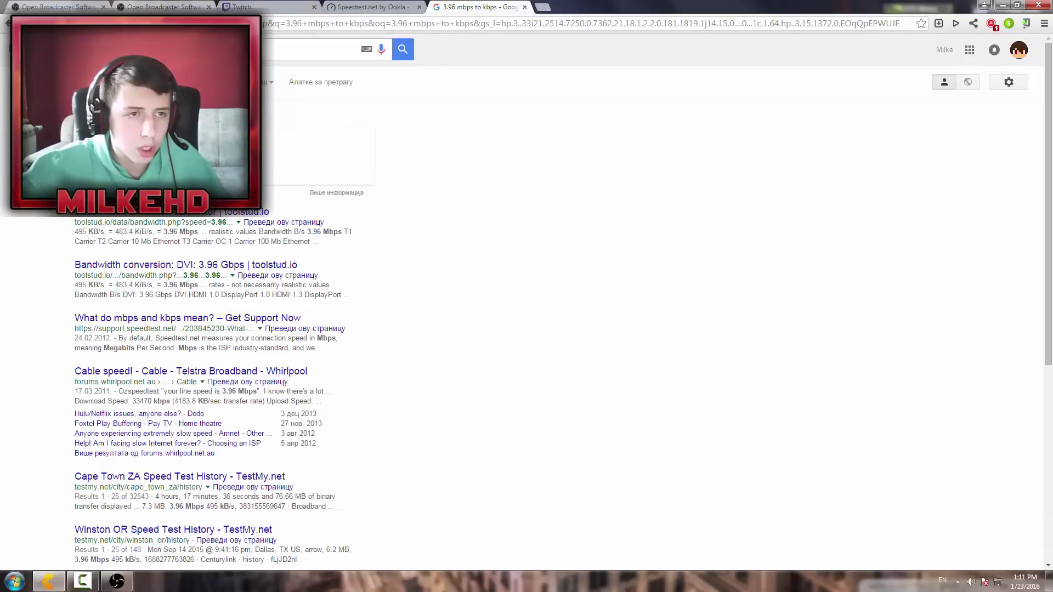
key(Return)
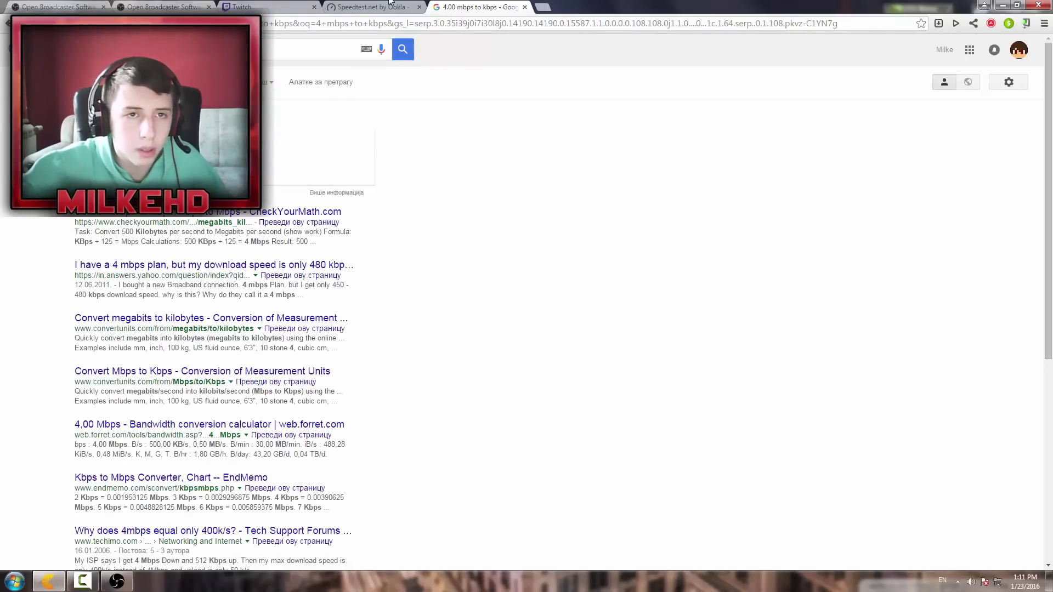
key(ctrl+shift+Tab)
key(ctrl+Tab)
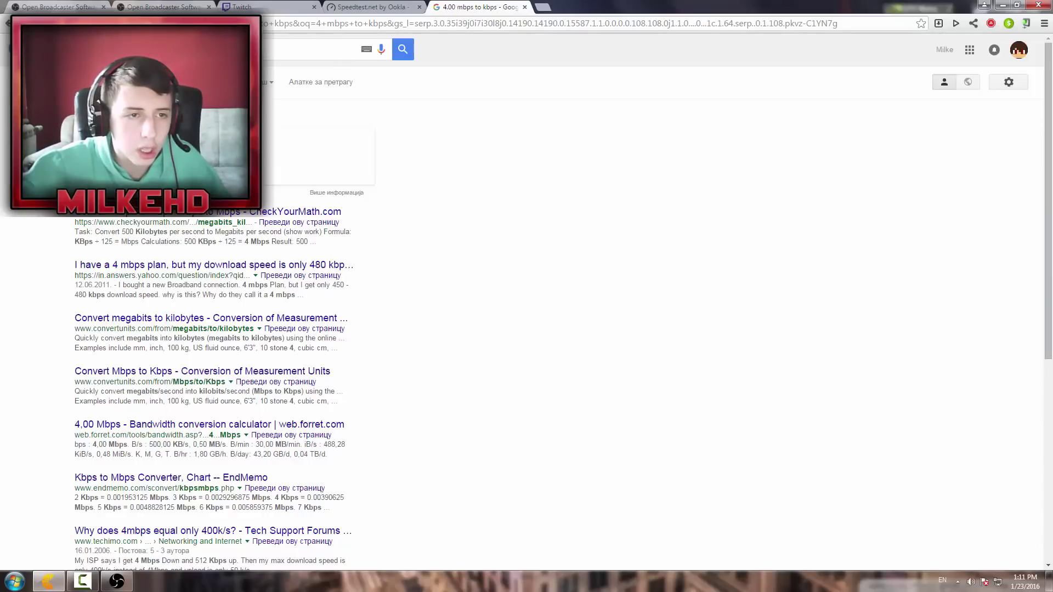
key(ctrl+a)
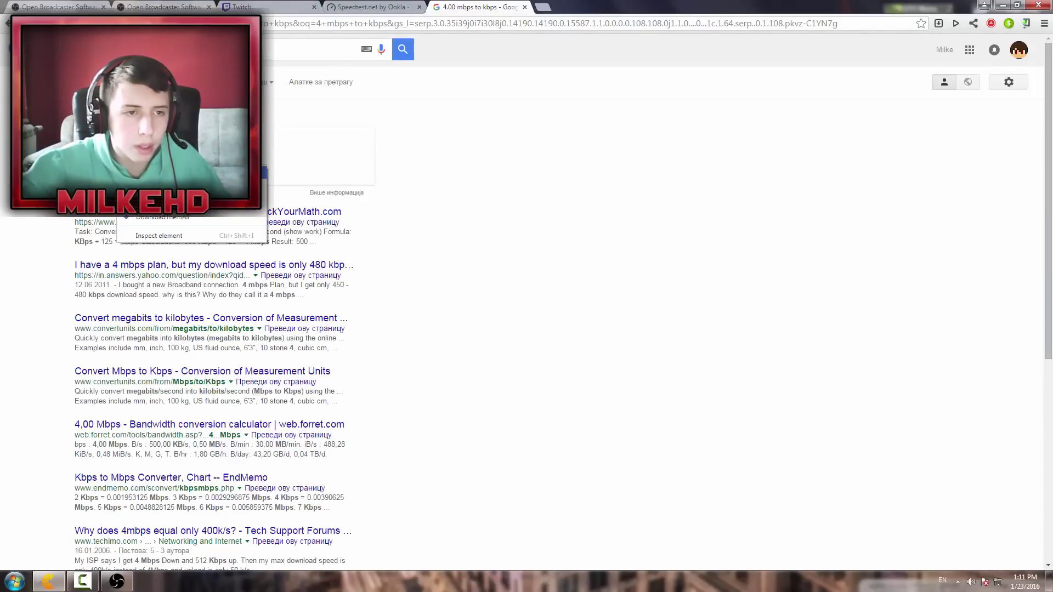
key(ctrl+Tab)
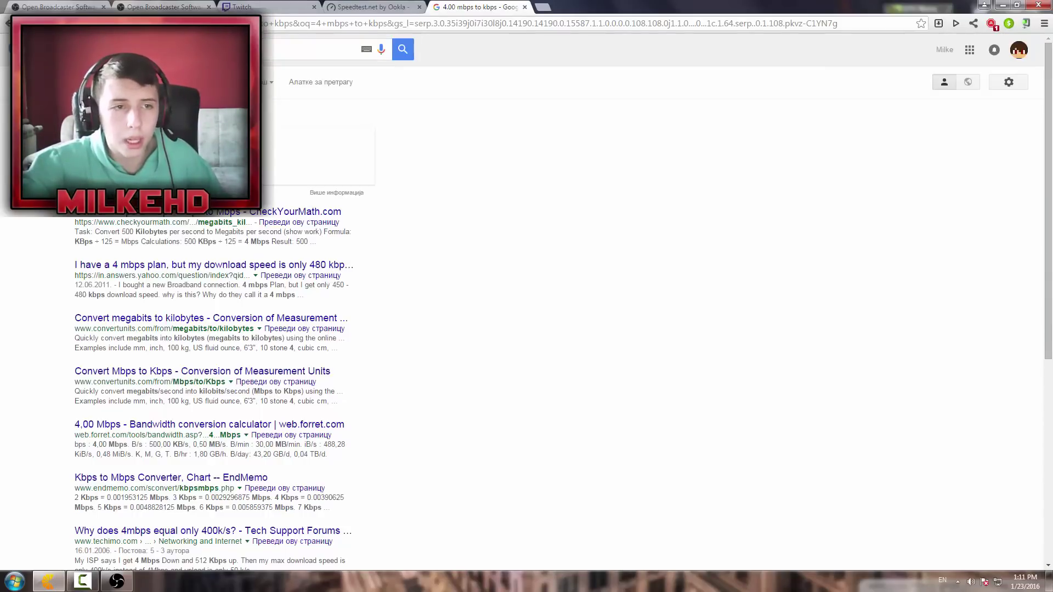
Paste 4000 kbps as the upload speed in the Stream Settings Estimator.
click(135, 4)
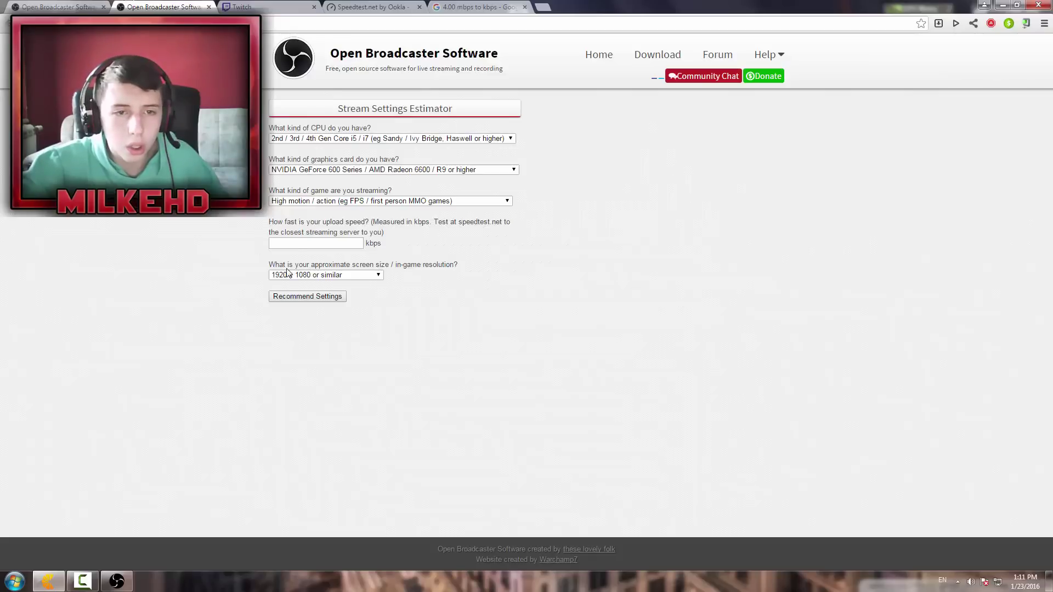
right_click(296, 246)
click(321, 311)
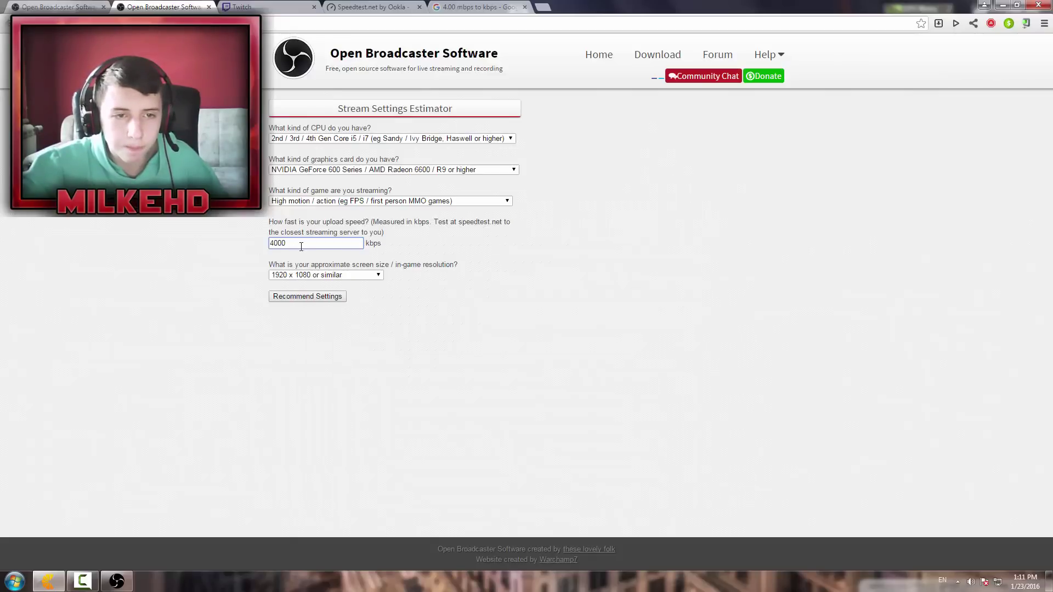
Choose 1920 x 1080 or similar as the screen size / in-game resolution and generate the recommended settings.
click(320, 277)
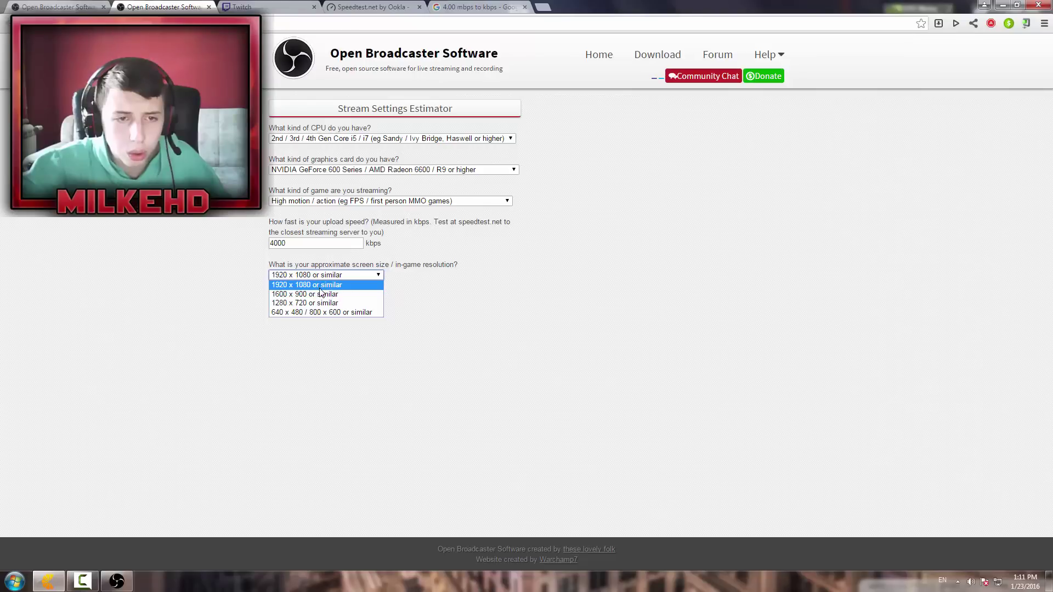
click(303, 289)
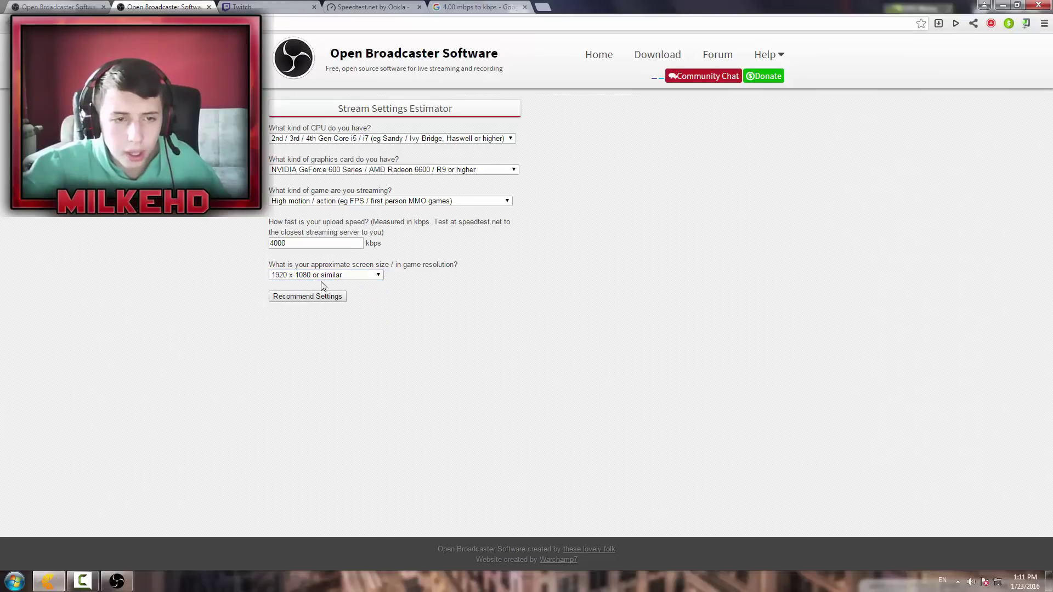
click(321, 276)
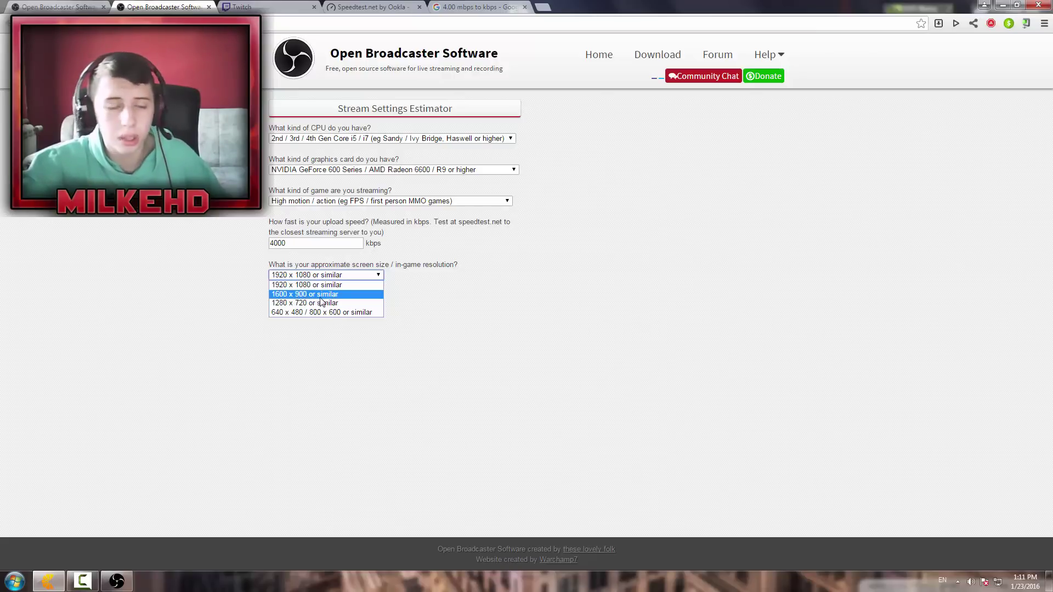
click(265, 279)
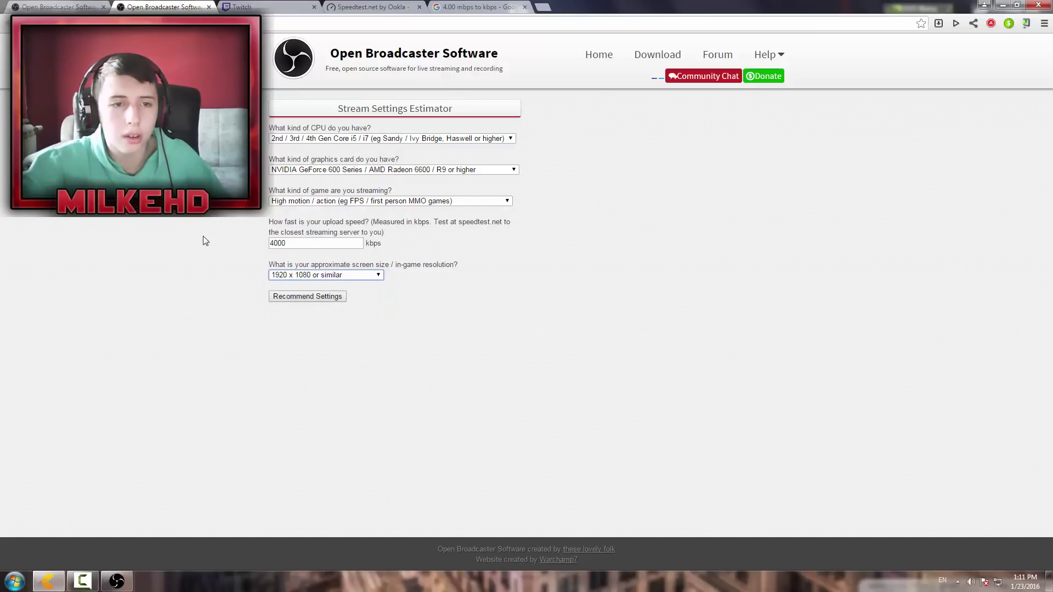
click(302, 275)
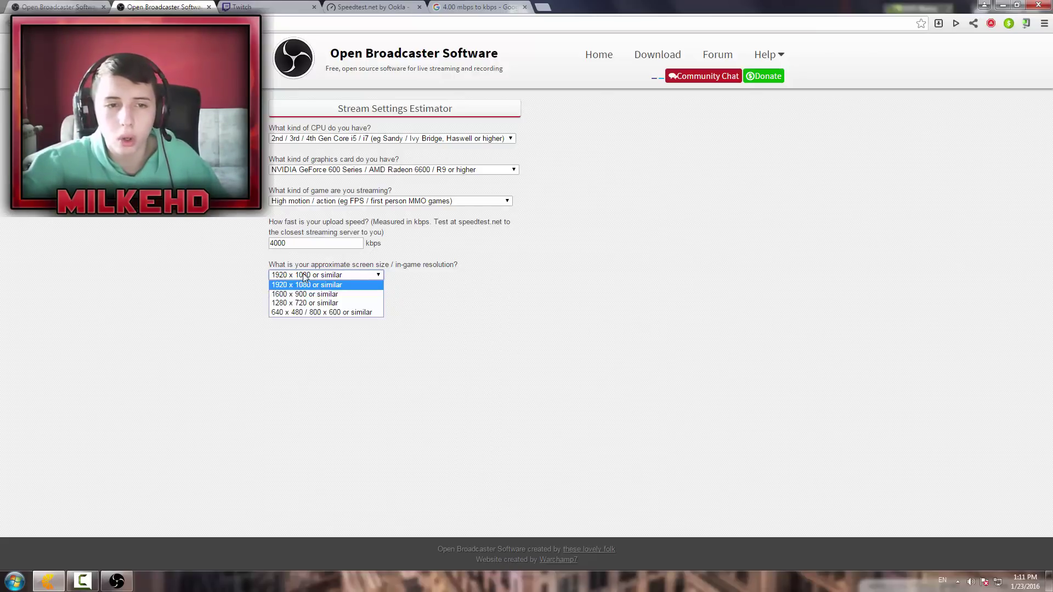
click(310, 285)
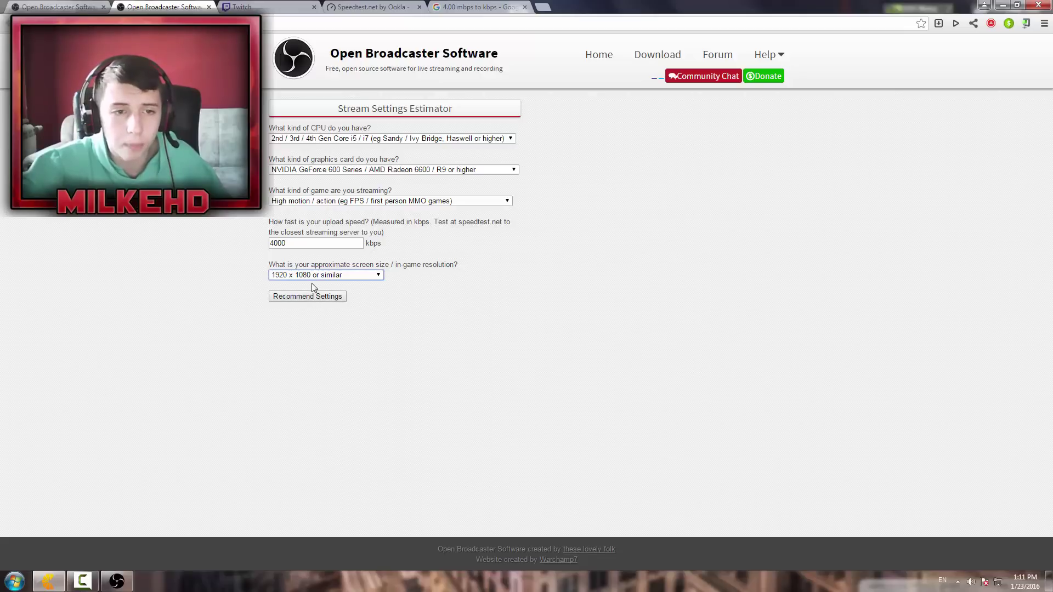
click(306, 275)
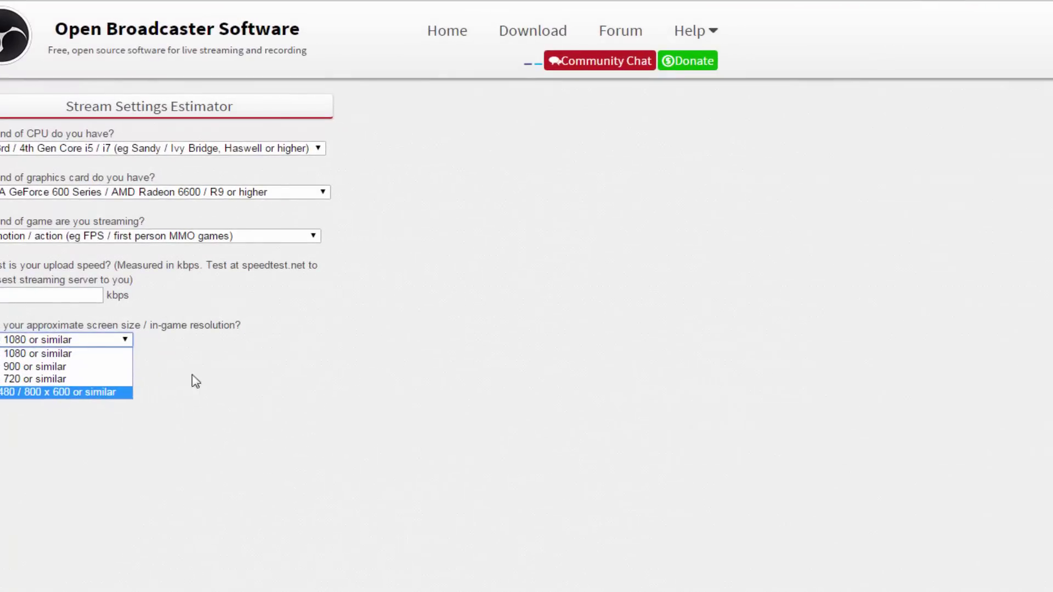
click(55, 353)
click(41, 370)
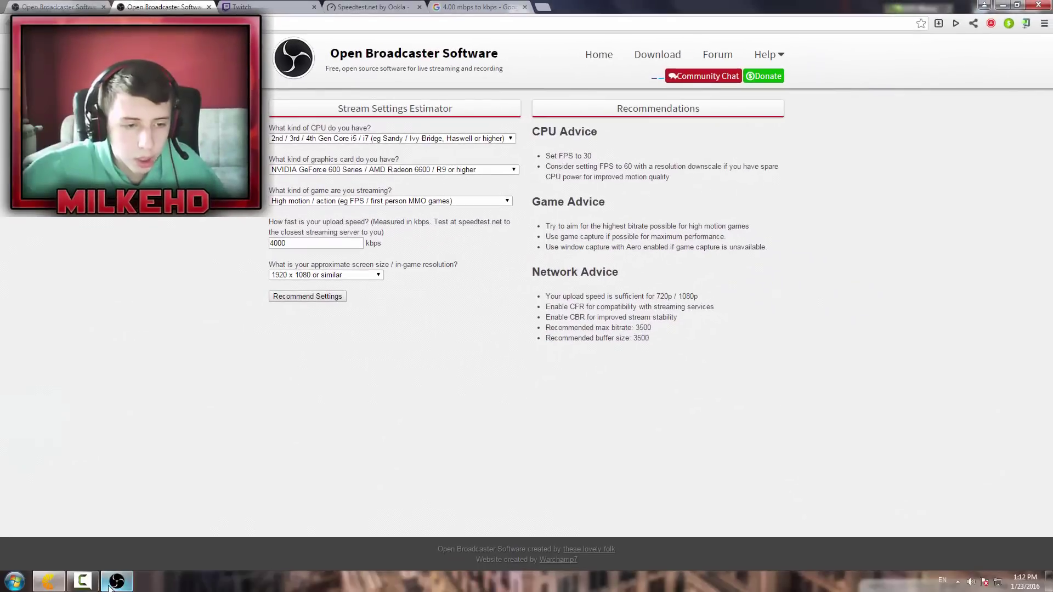
Switch to Open Broadcaster Software and open the Encoding page of its settings.
click(109, 587)
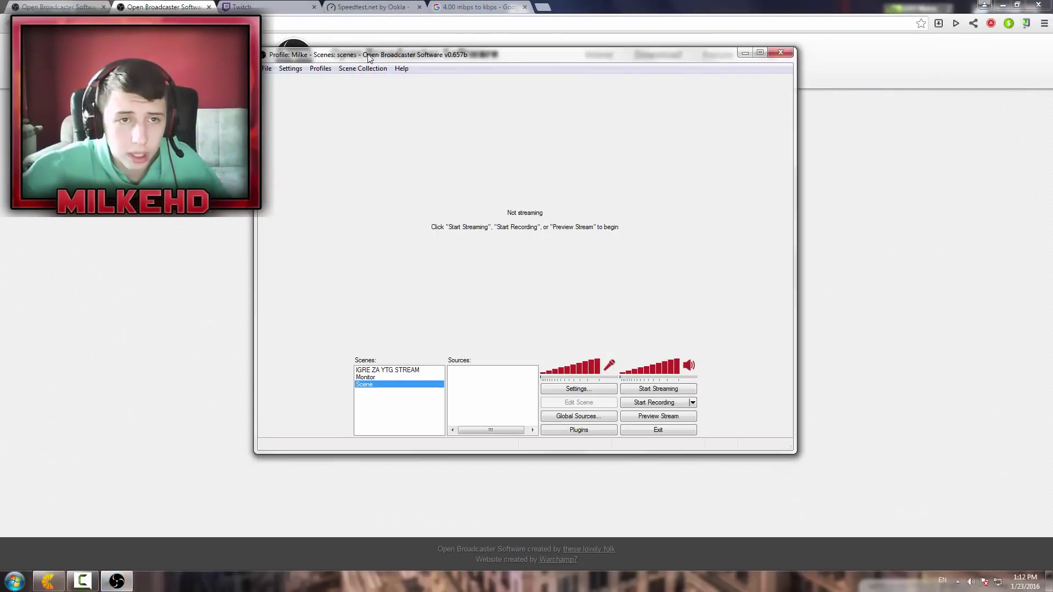
drag(340, 47, 409, 87)
click(359, 94)
click(368, 108)
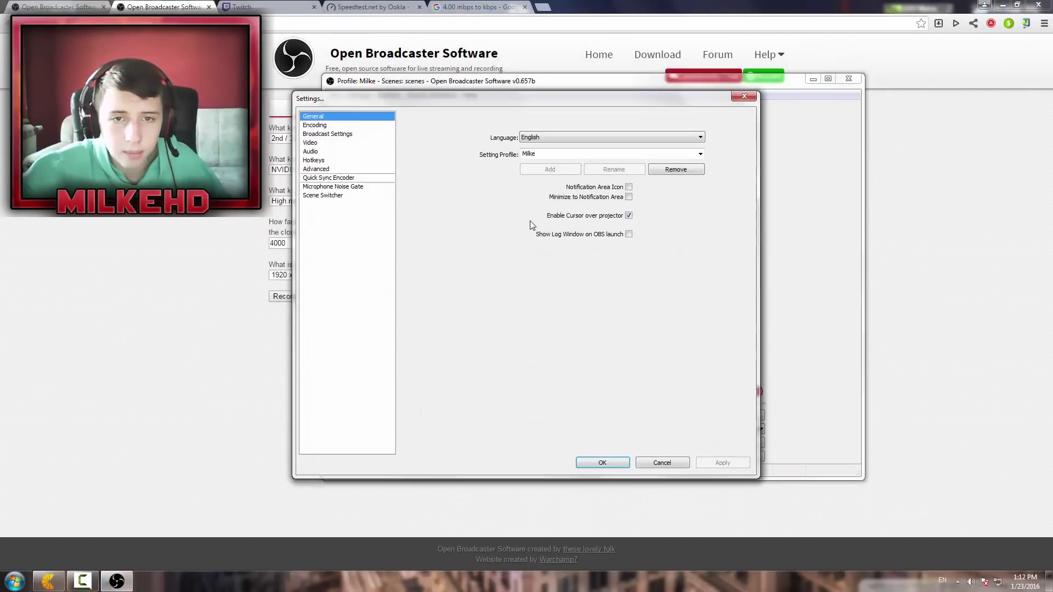
click(529, 153)
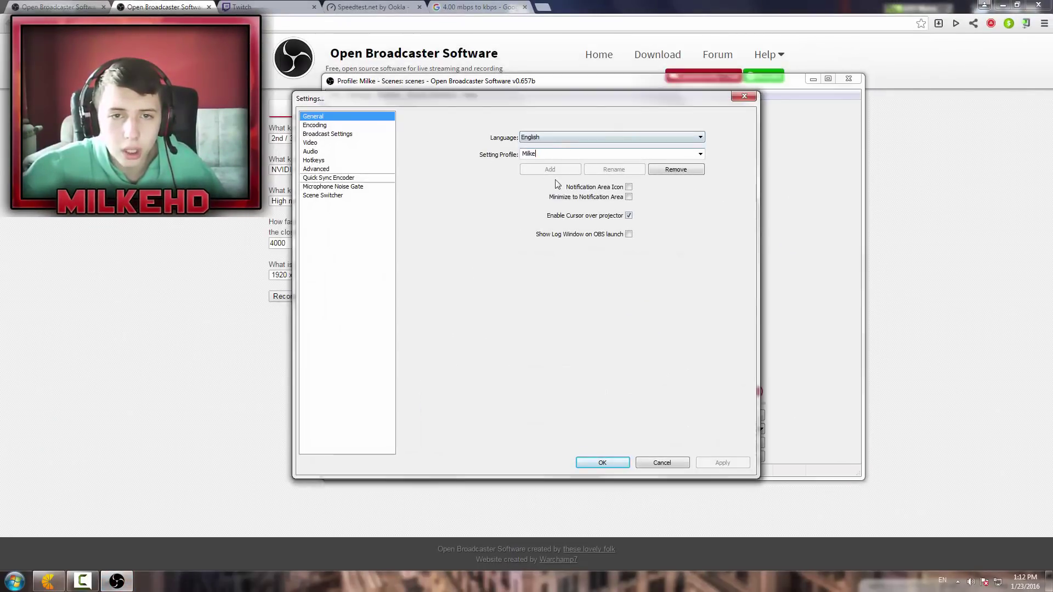
click(329, 126)
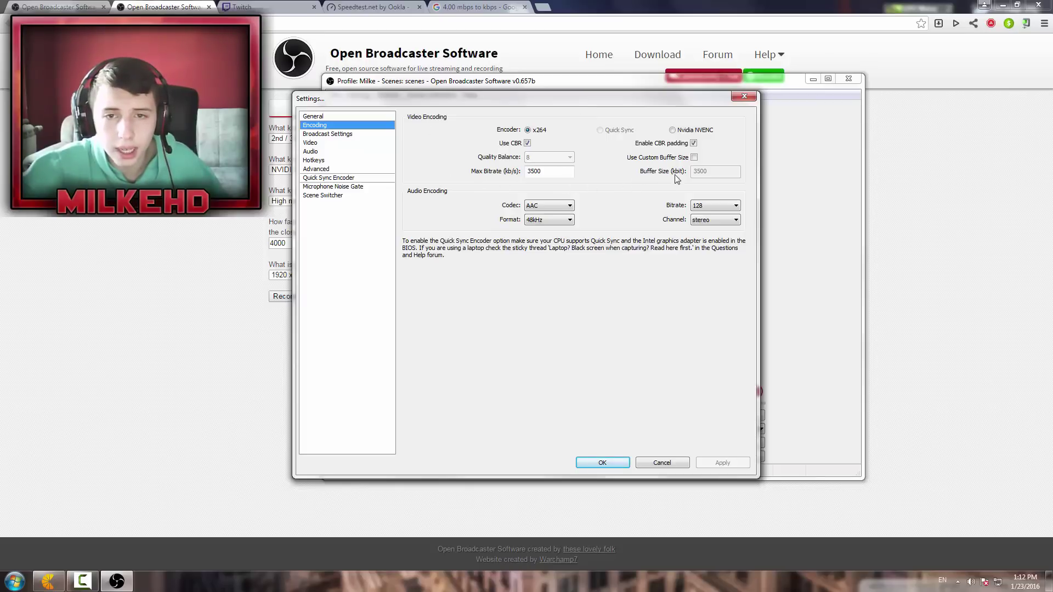
Copy the recommended max bitrate of 3500 from the estimator into the Max Bitrate (kb/s) setting of the video encoding.
key(alt+Tab)
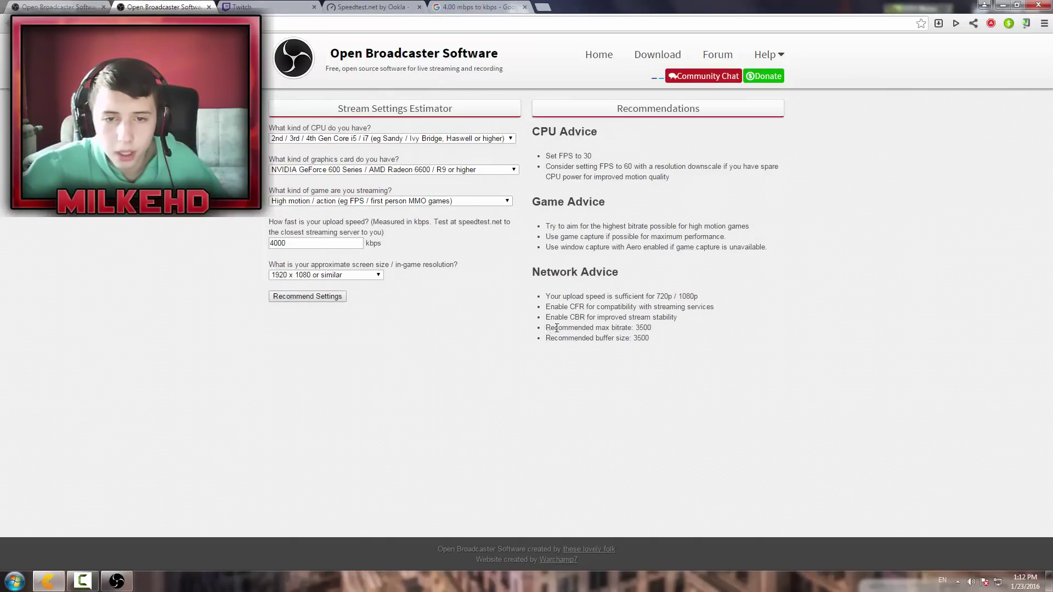
drag(546, 328, 652, 328)
key(ctrl+c)
click(598, 328)
right_click(651, 328)
click(662, 336)
click(116, 580)
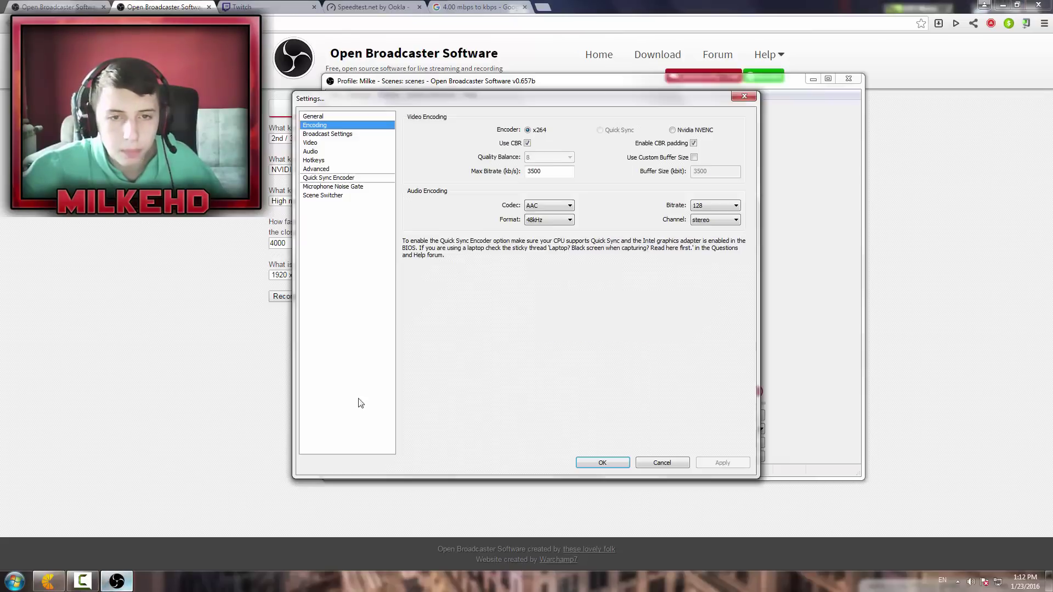
double_click(554, 170)
key(ctrl+v)
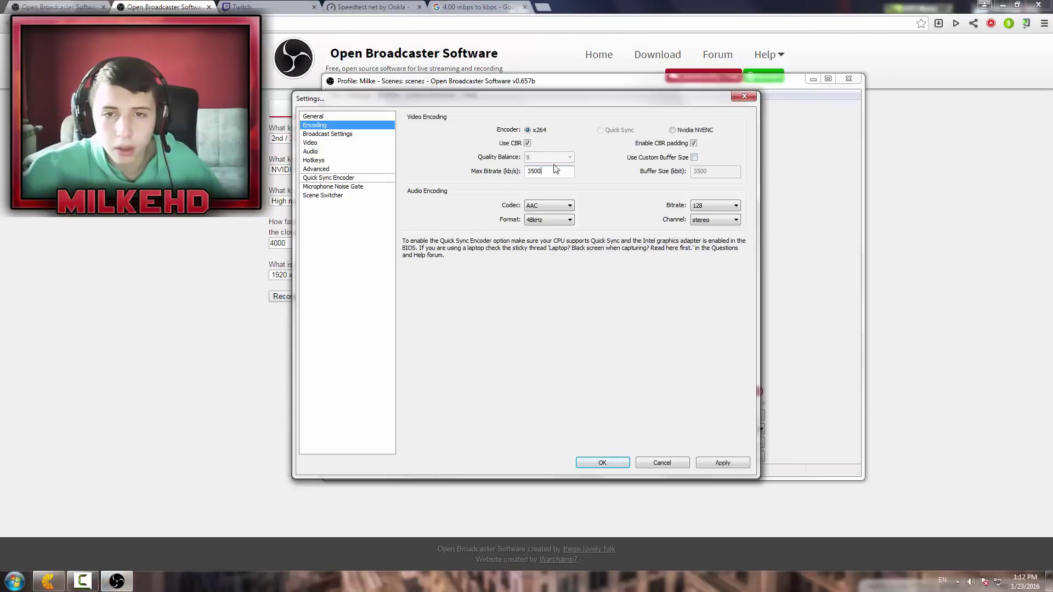
Enable Use Custom Buffer Size and copy the recommended buffer size of 3500 from the estimator.
click(694, 158)
key(alt+Tab)
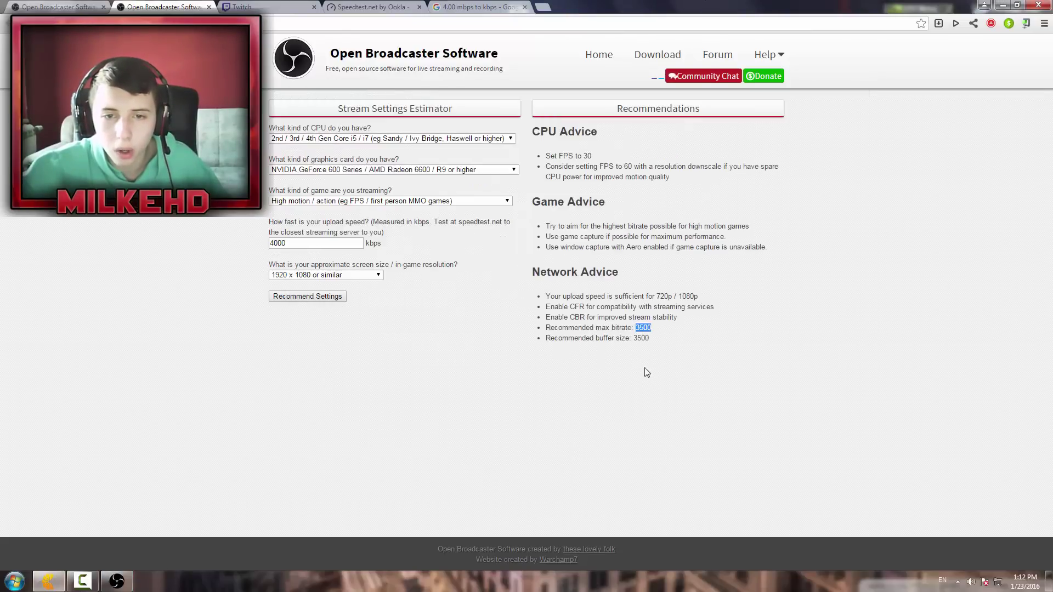
drag(633, 338, 654, 336)
key(ctrl+c)
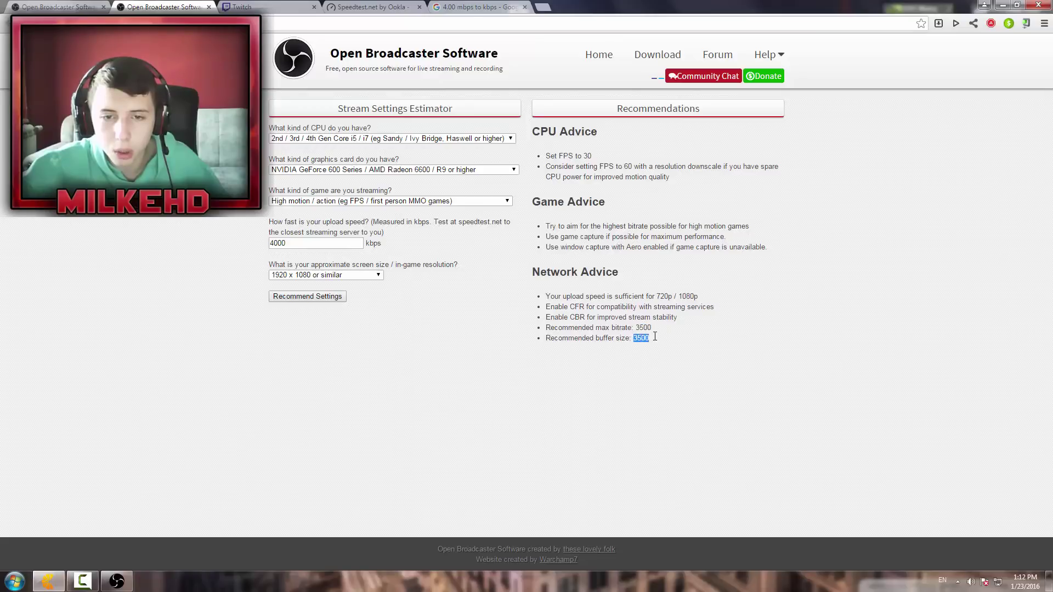
click(116, 581)
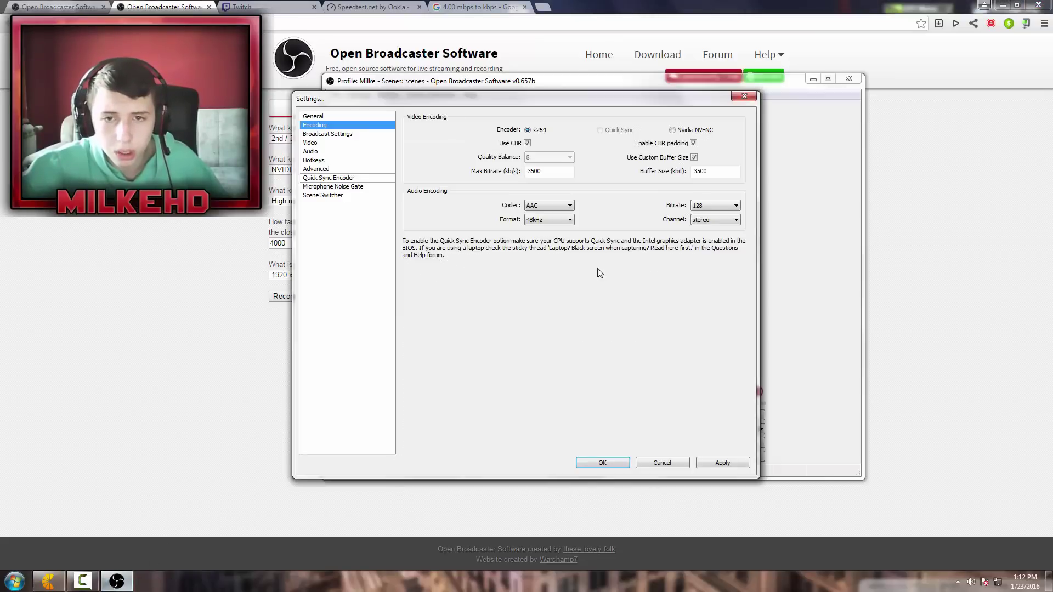
Turn off Use Custom Buffer Size and enter 3213 as a test value for the max bitrate.
click(692, 158)
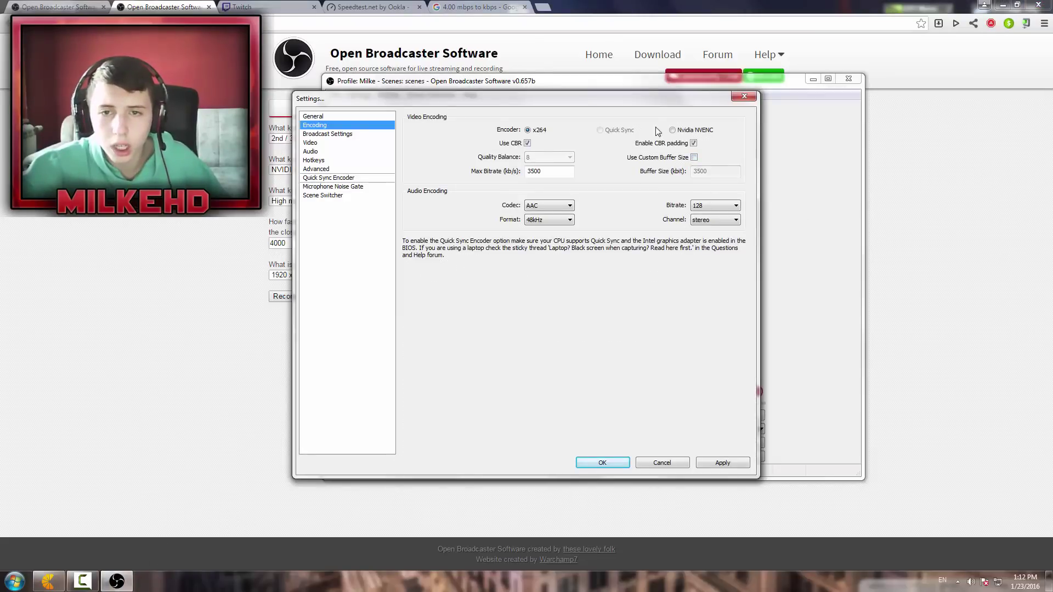
double_click(565, 172)
text(32131313)
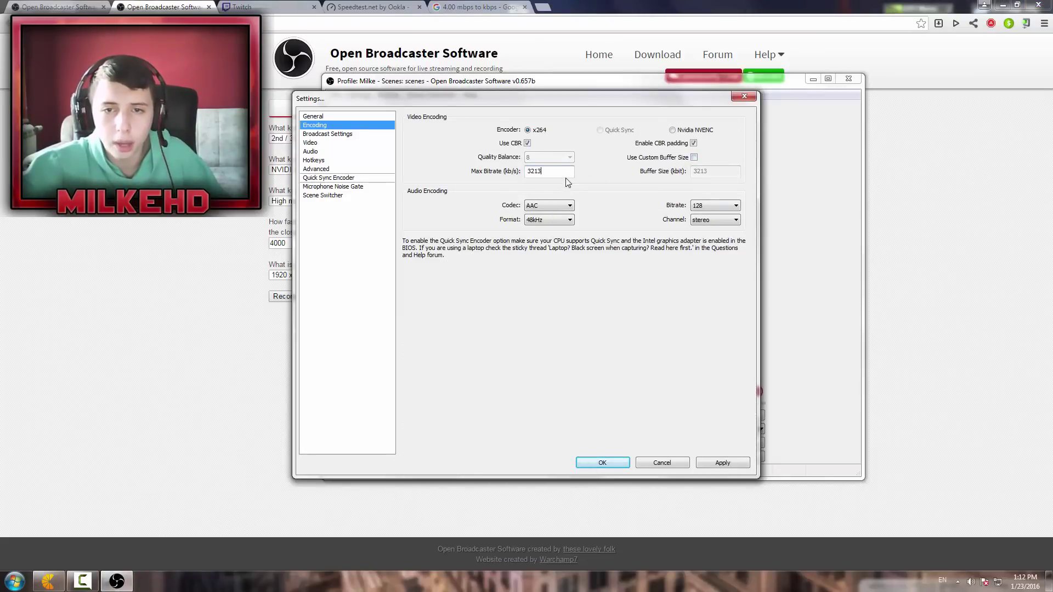
Replace the test value in the Max Bitrate (kb/s) setting with the copied value 3500.
double_click(565, 172)
key(ctrl+v)
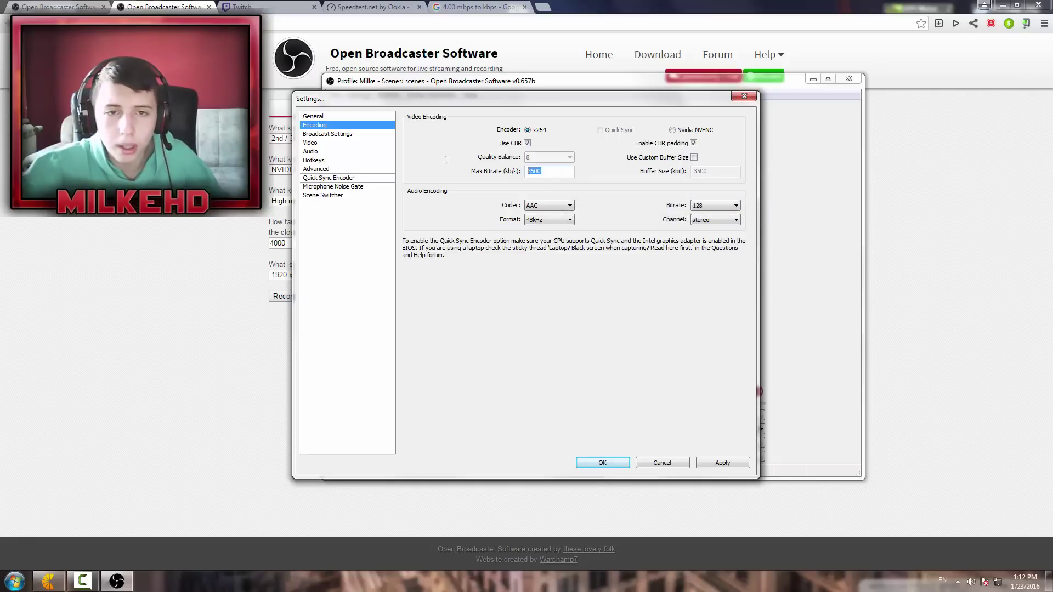
Switch to the Stream Settings Estimator and get recommendations for an upload speed of 1234 kbps, highlighting the recommended bitrate and buffer size.
key(alt+Tab)
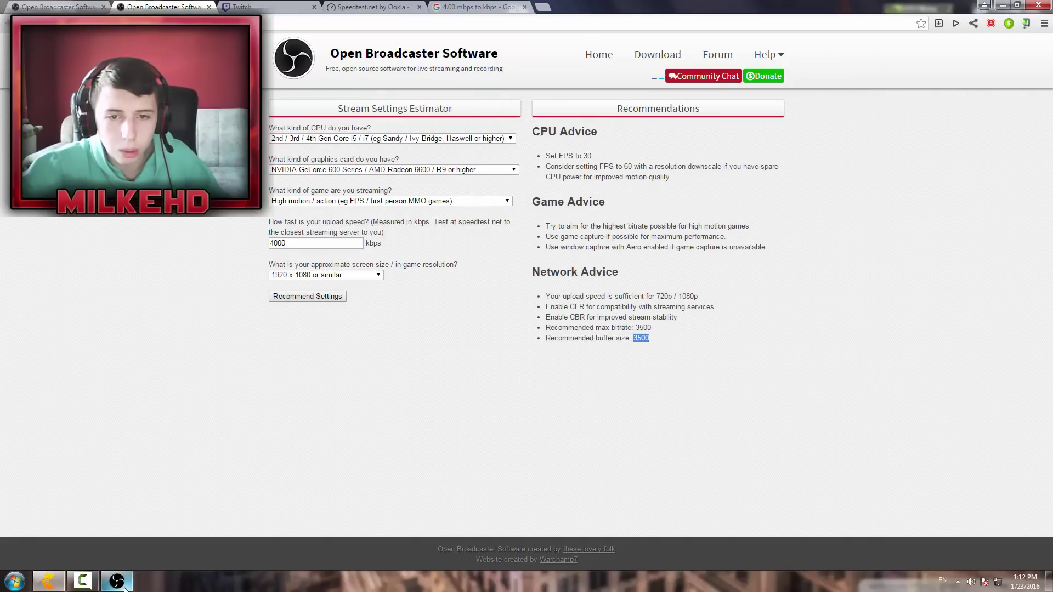
click(269, 243)
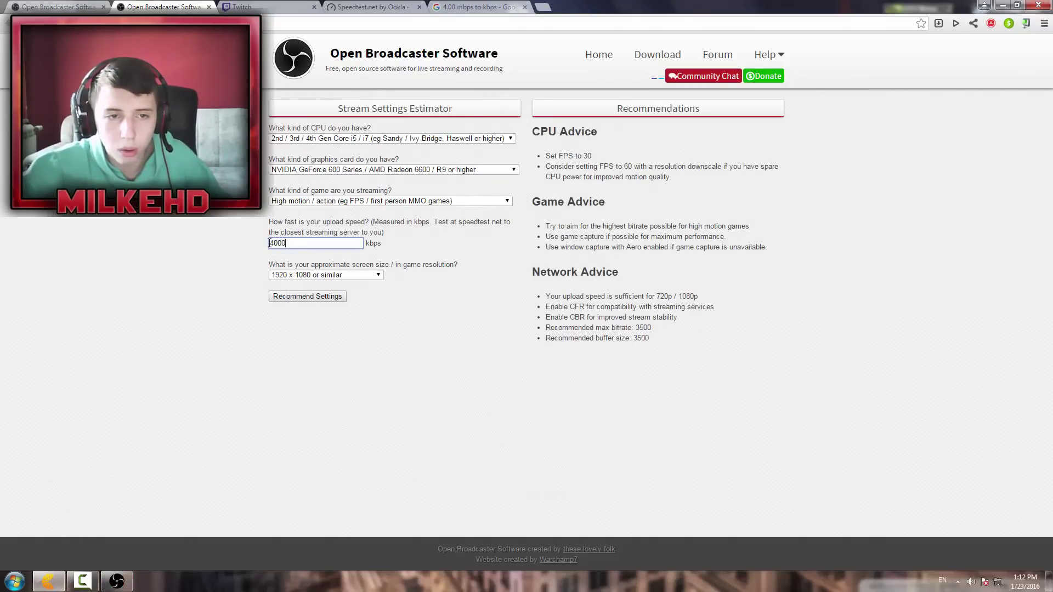
text(1234)
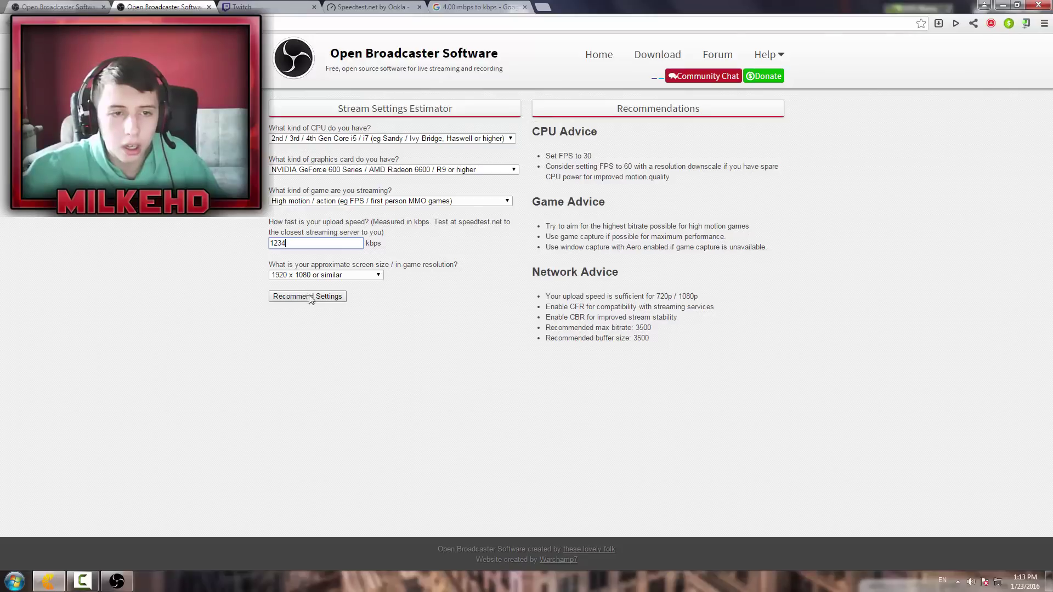
click(312, 300)
drag(650, 332, 647, 343)
Set the upload speed to 4000 kbps, regenerate the recommendations, and check the recommended max bitrate and buffer size.
key(shift+Tab)
key(shift+Tab)
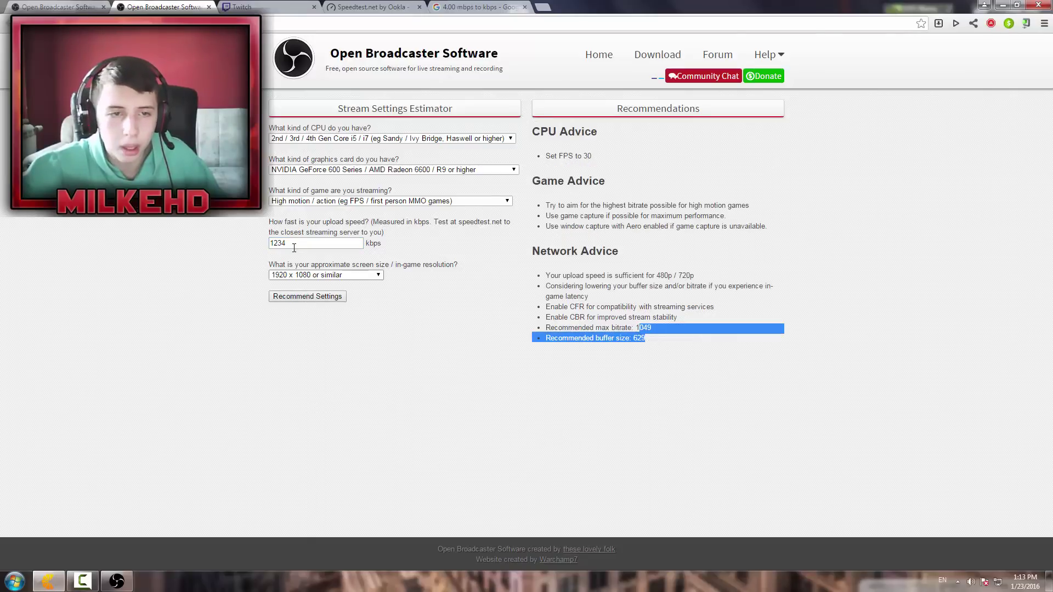
text(4000)
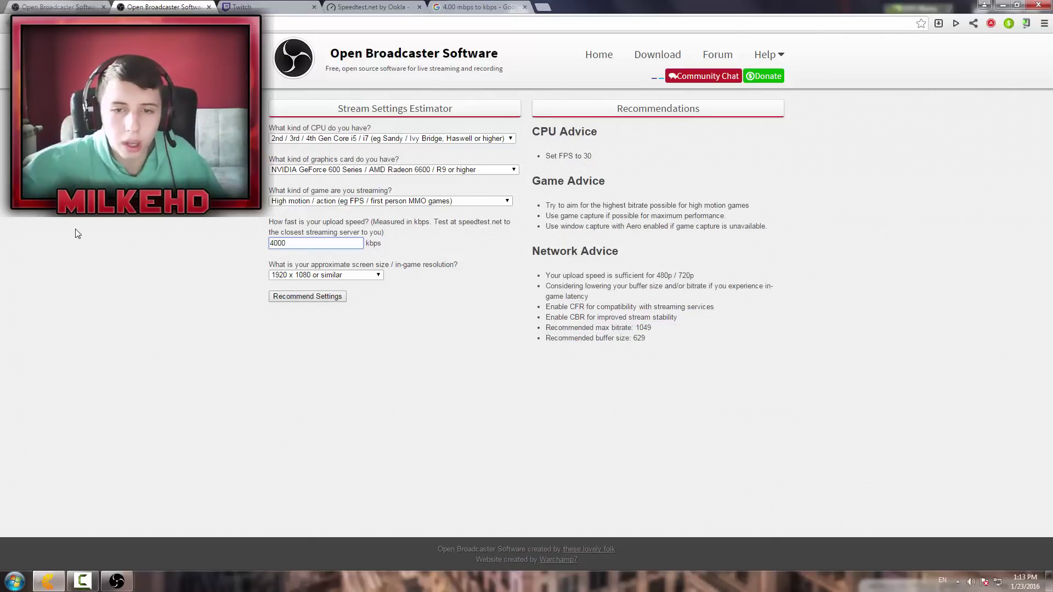
click(310, 299)
drag(645, 351, 641, 328)
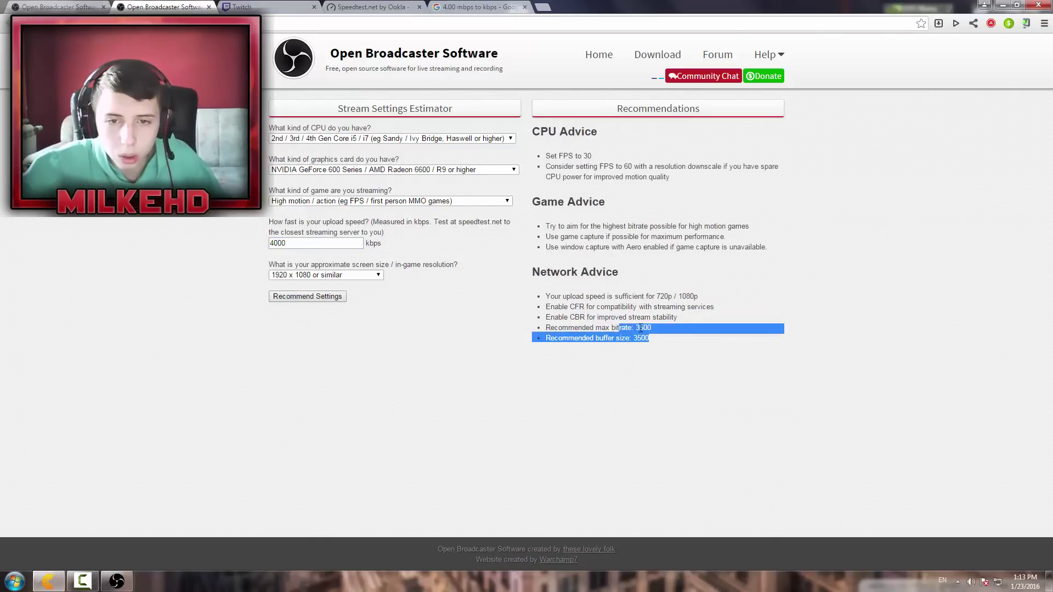
click(641, 329)
triple_click(652, 340)
click(650, 340)
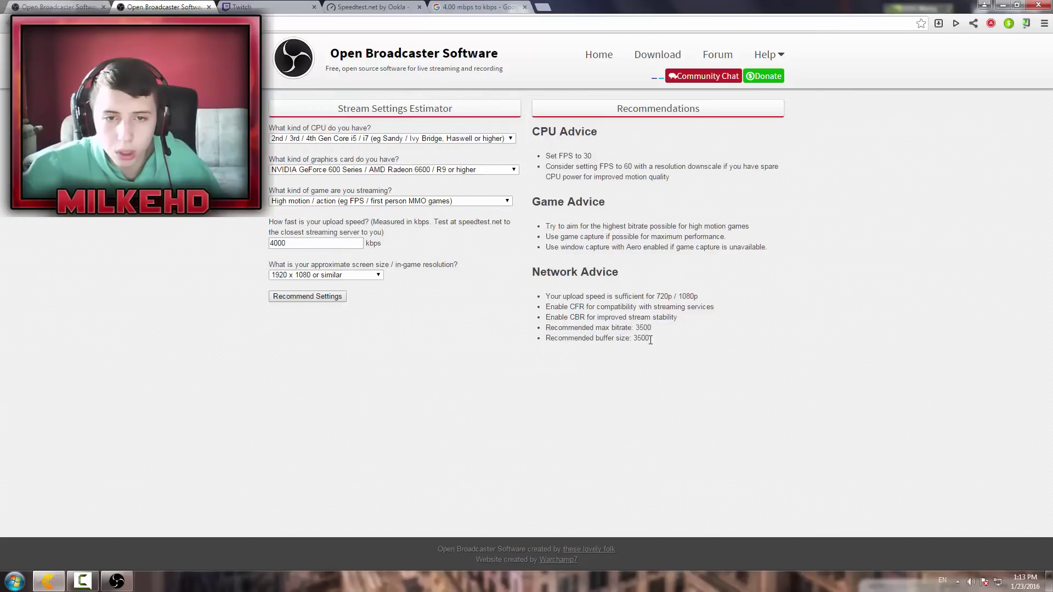
Switch to Open Broadcaster Software and go to the Broadcast Settings page of its settings.
click(116, 581)
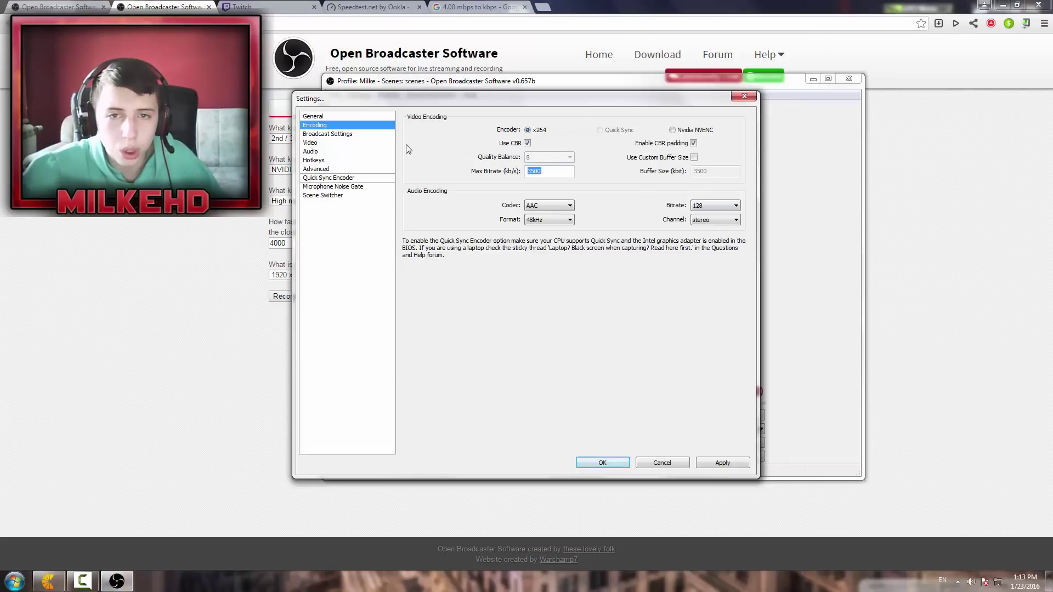
click(324, 134)
click(487, 325)
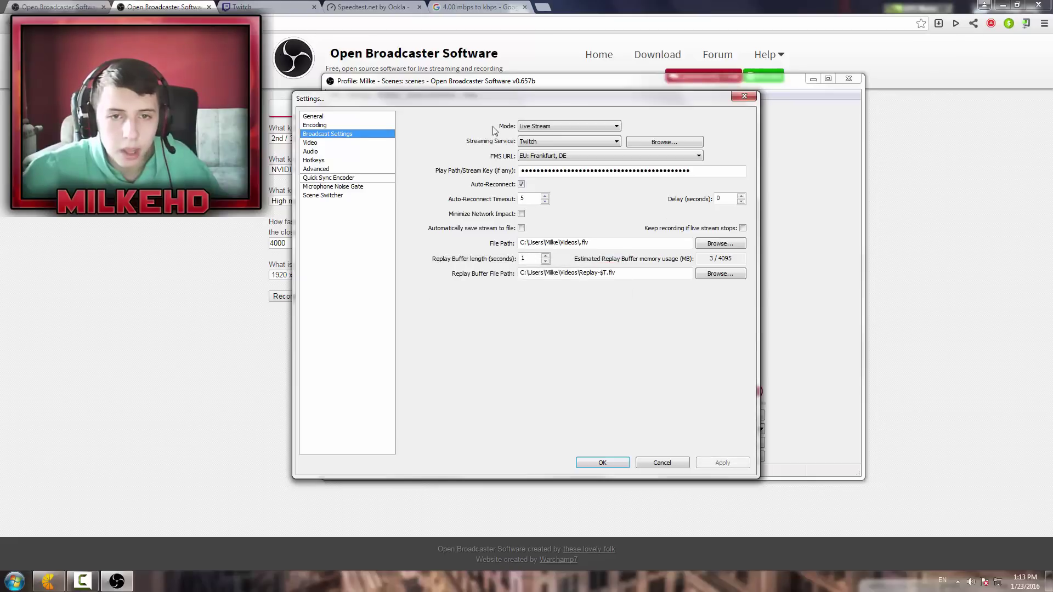
click(567, 128)
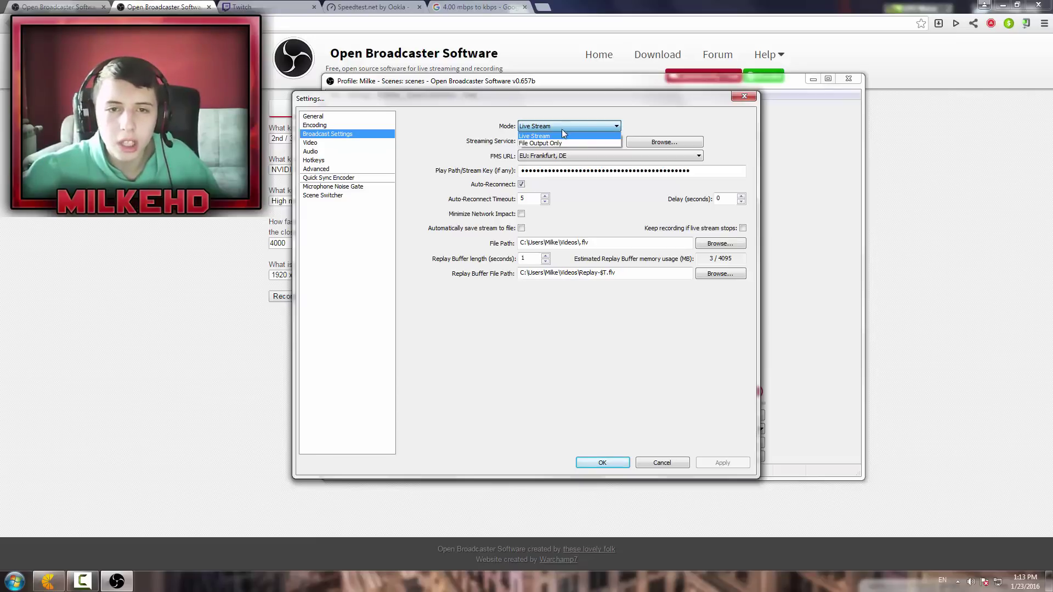
click(528, 144)
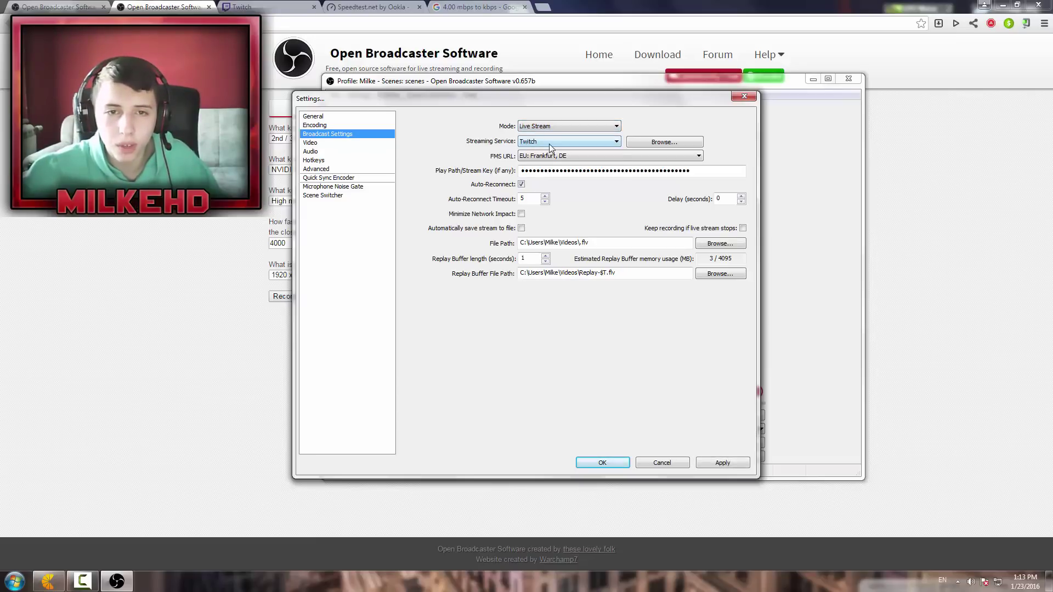
click(550, 147)
click(536, 160)
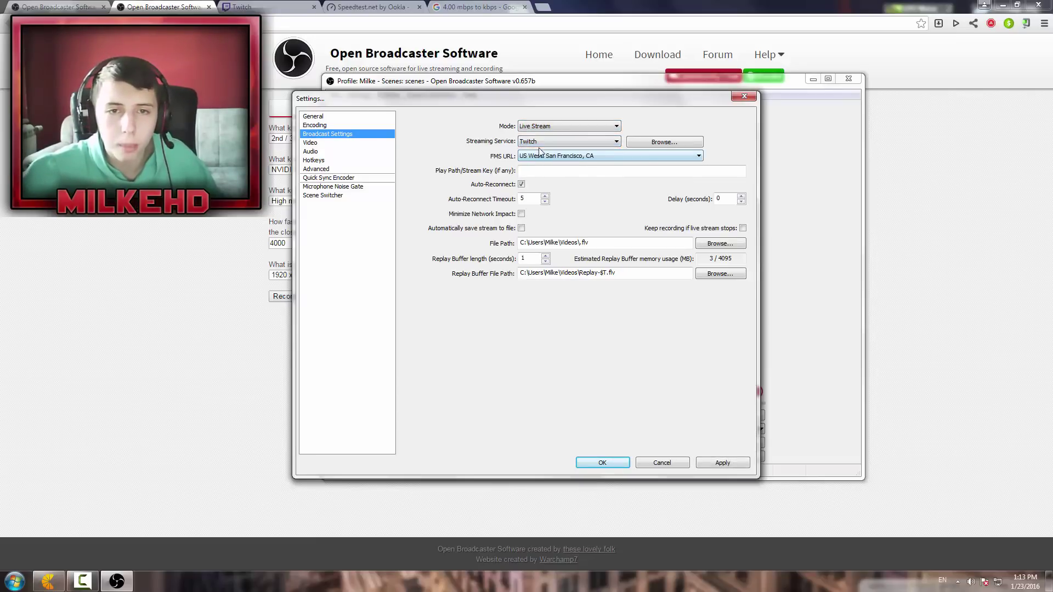
click(546, 156)
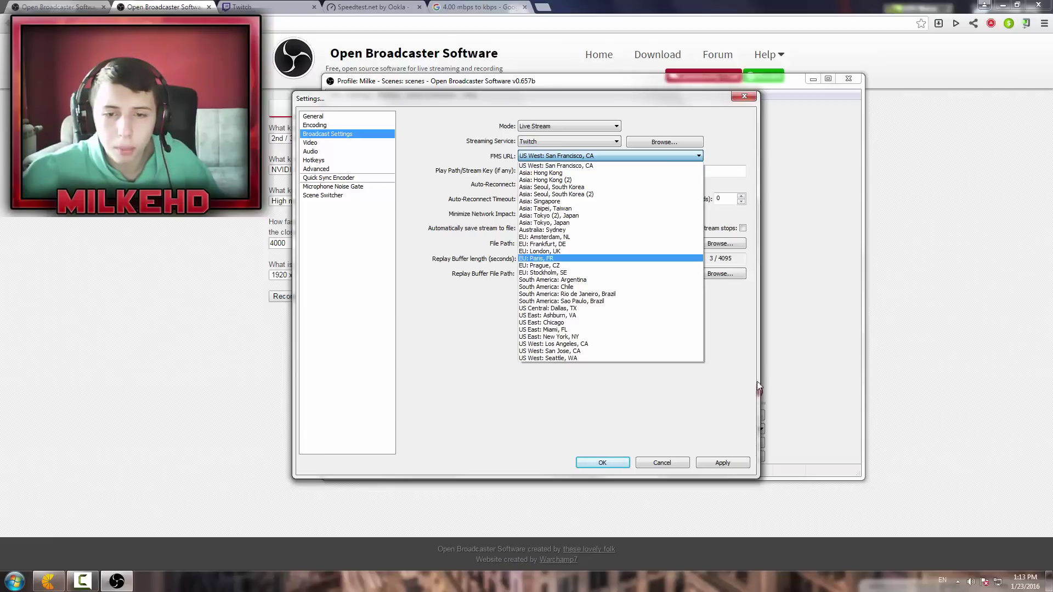
click(537, 258)
click(603, 463)
Reopen the settings window and return to the Broadcast Settings page.
click(366, 94)
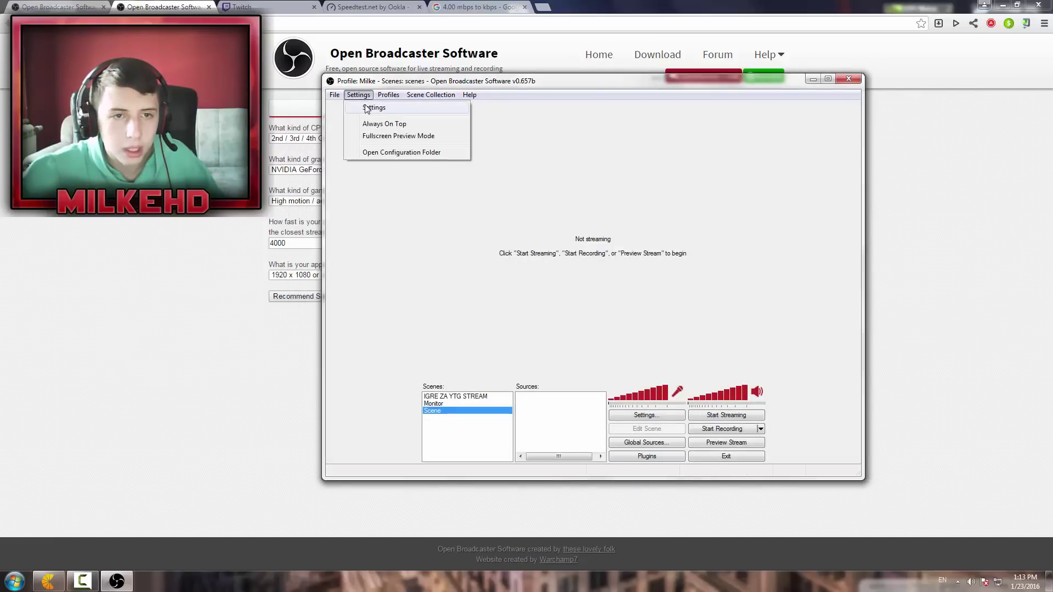
click(363, 106)
click(326, 144)
click(324, 134)
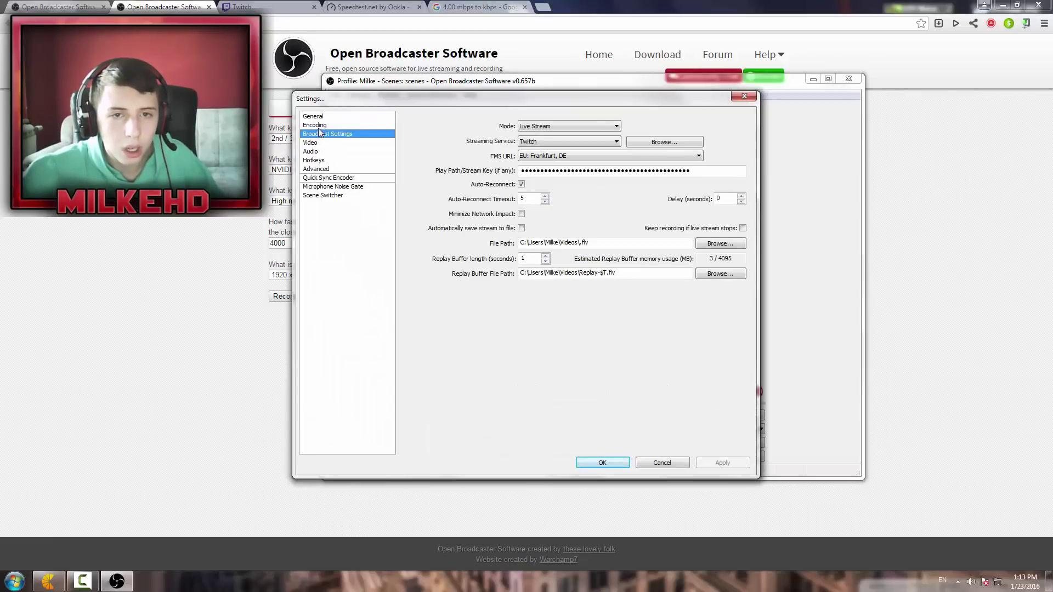
click(317, 125)
click(329, 142)
click(335, 133)
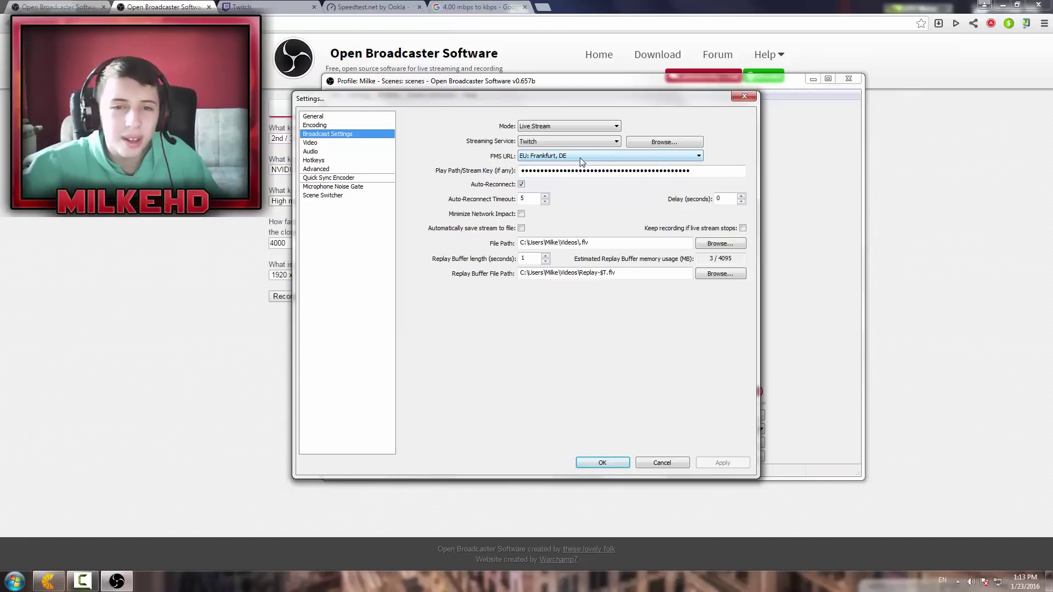
From the Play Path/Stream Key field, switch to Twitch in the browser and open the channel's dashboard.
double_click(697, 173)
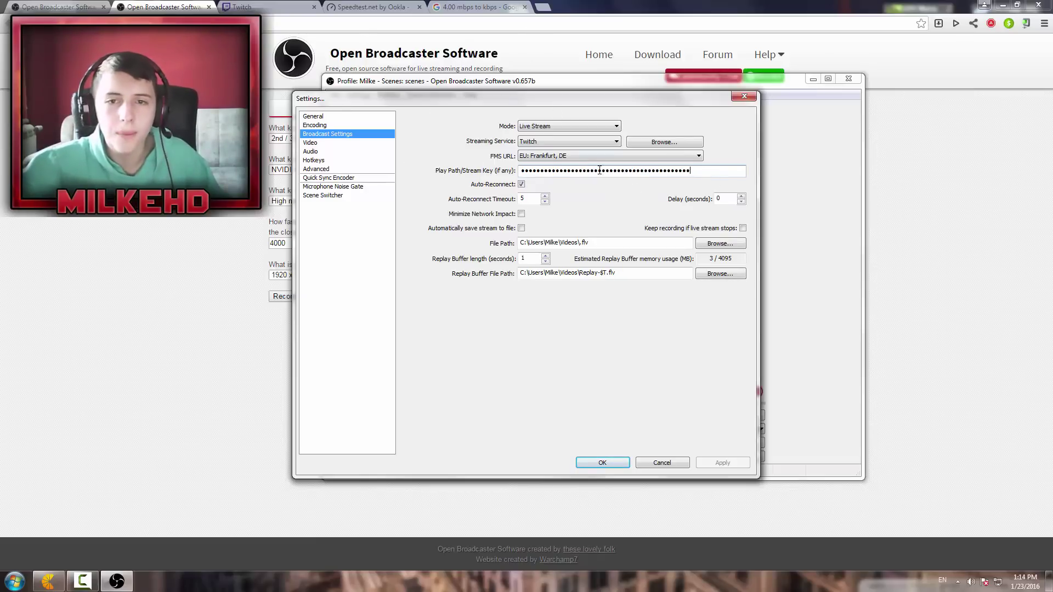
click(261, 6)
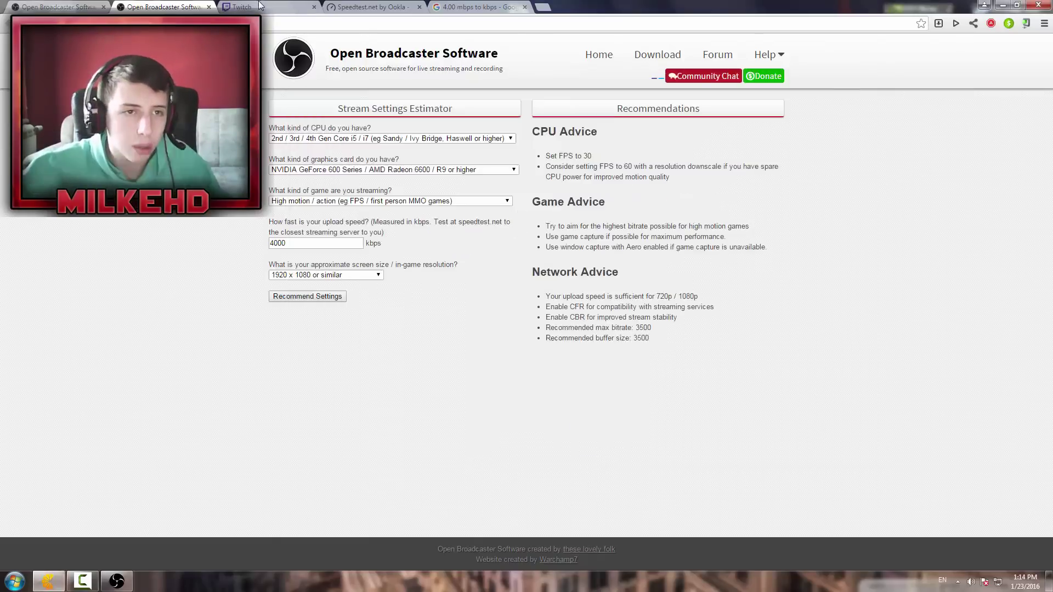
click(261, 5)
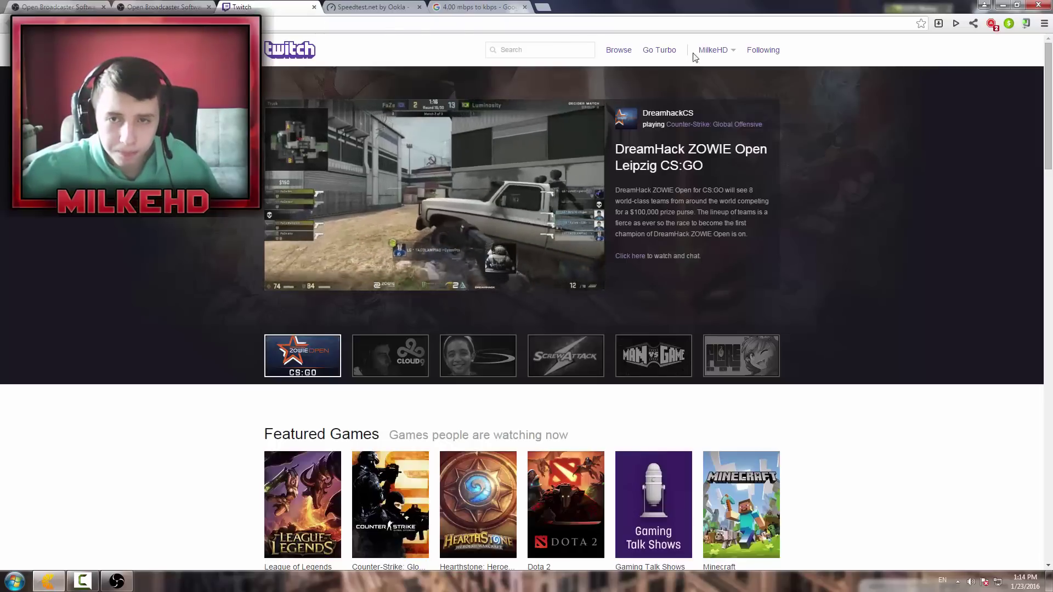
click(724, 50)
click(694, 74)
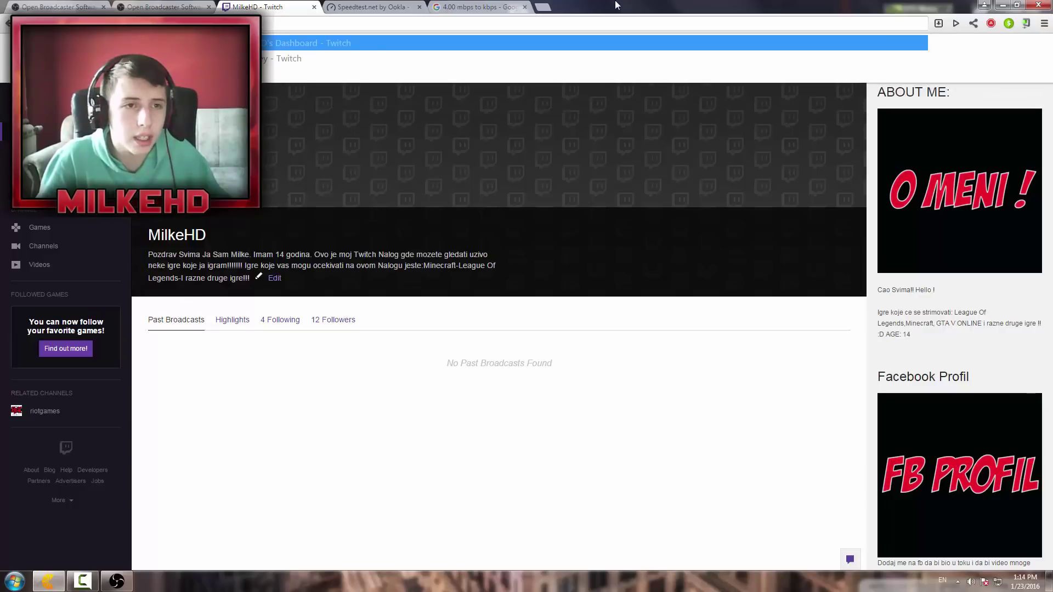
click(311, 64)
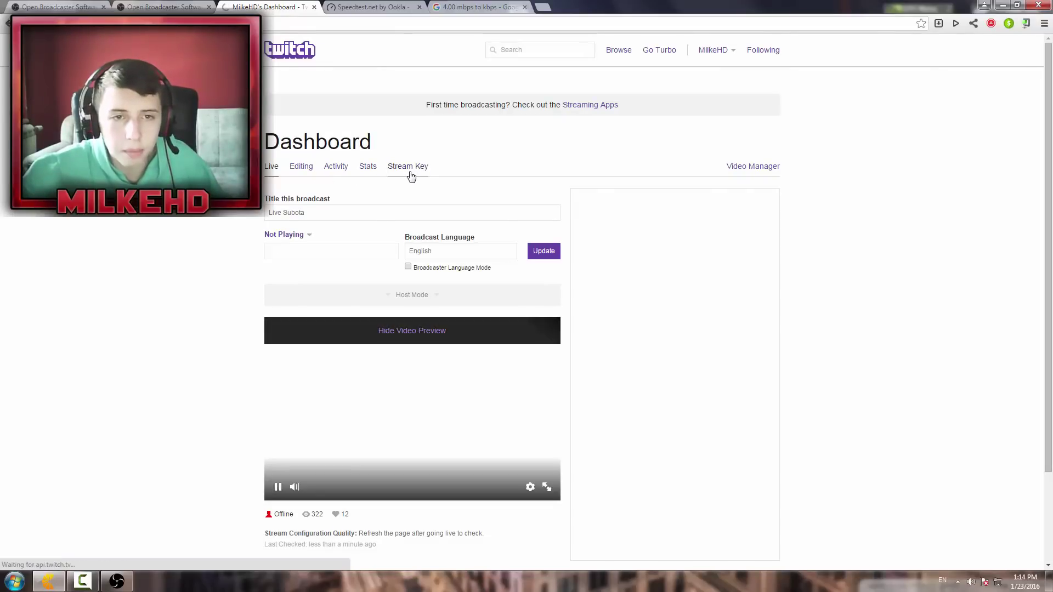
Open the dashboard's Stream Key page, request the key, read the warning, and dismiss it without revealing the key.
click(406, 175)
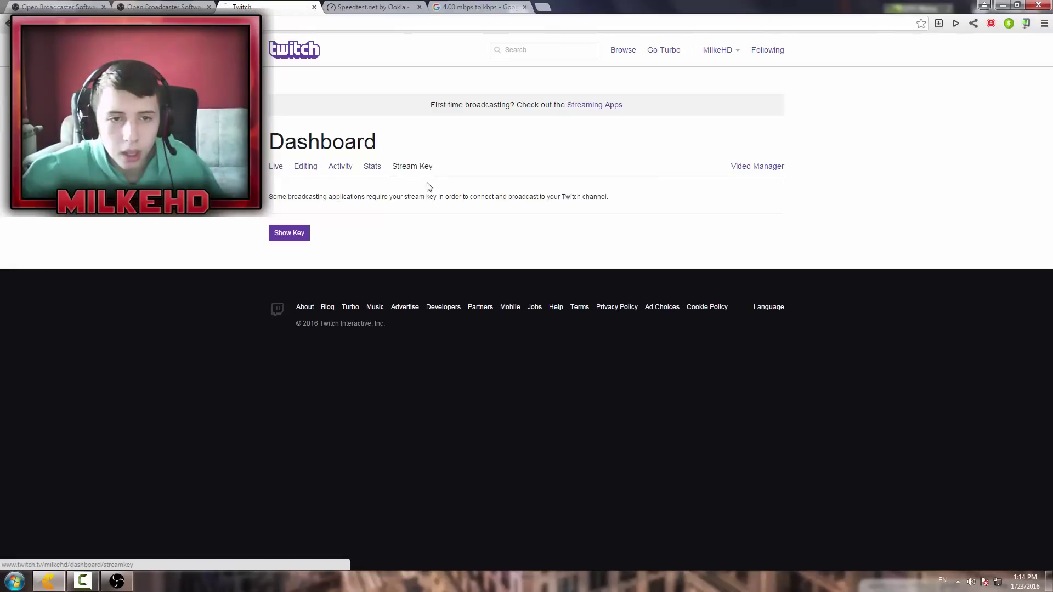
click(297, 237)
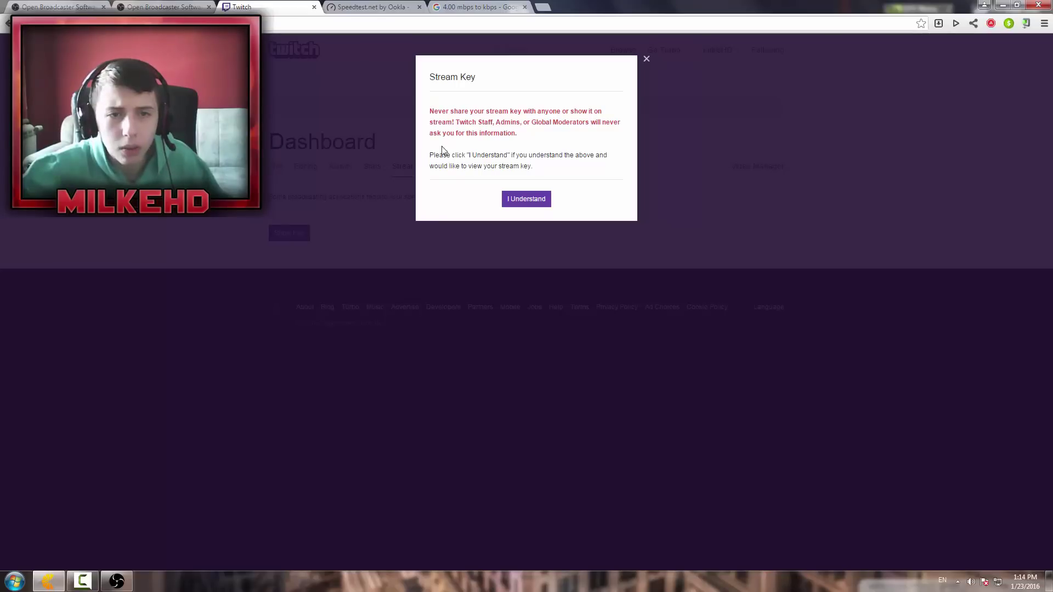
click(461, 155)
drag(466, 156, 496, 155)
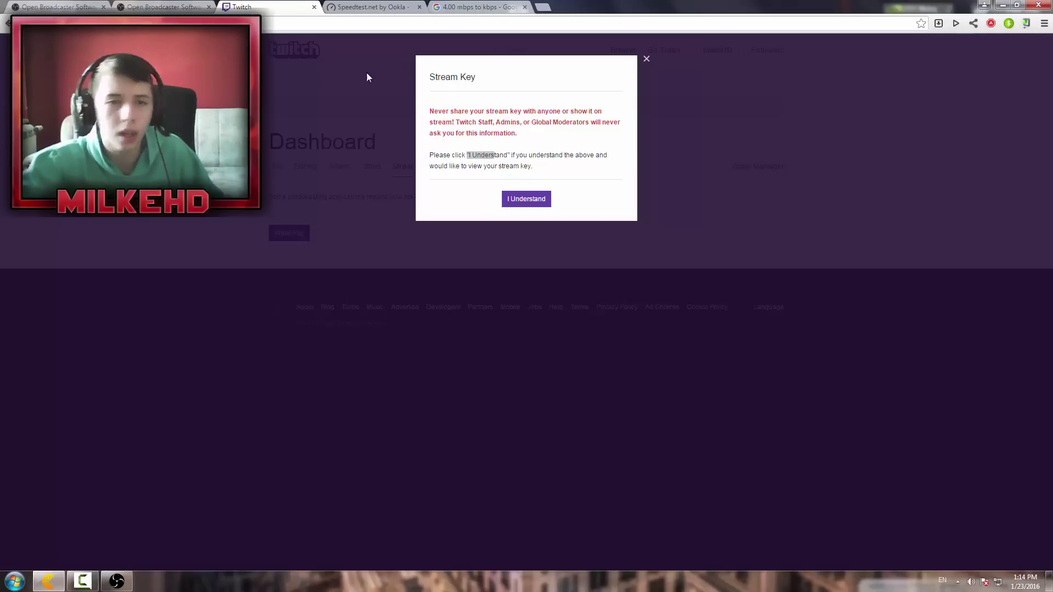
click(475, 155)
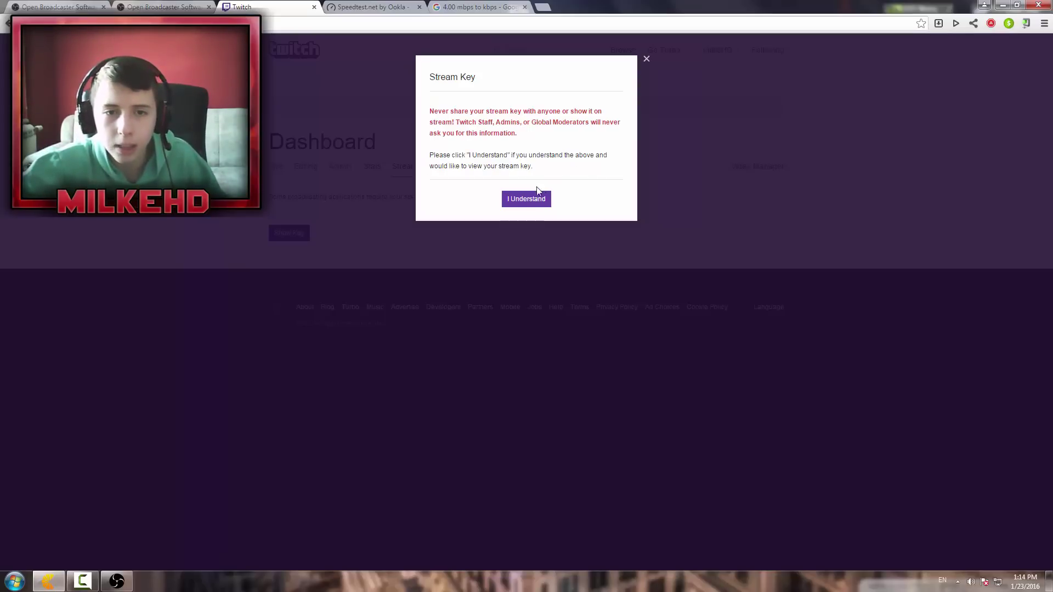
click(648, 59)
Return to Open Broadcaster Software and open the Video settings to review the custom base resolution's width and height.
click(116, 581)
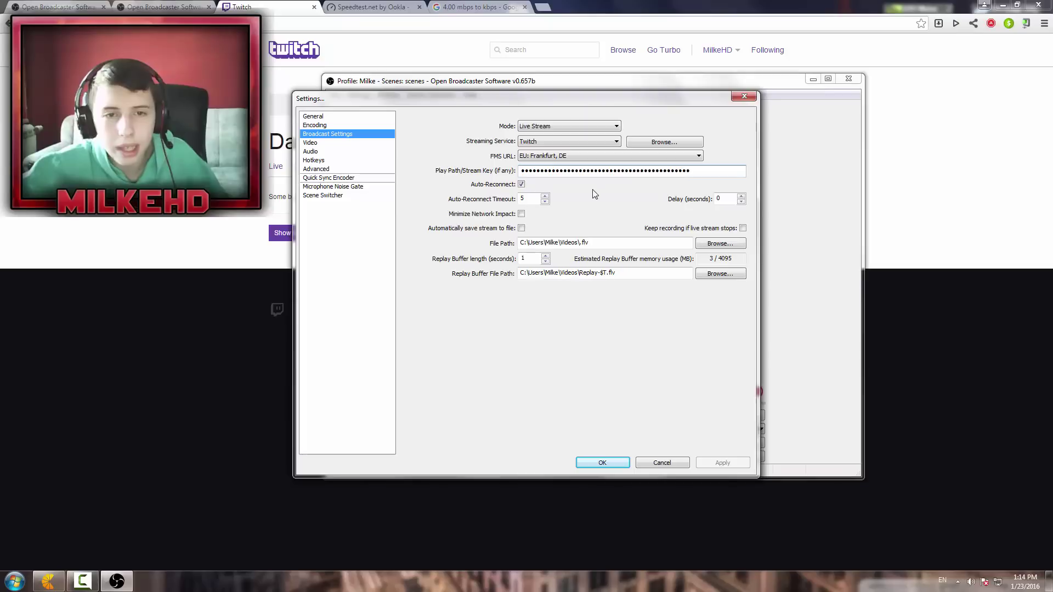
click(531, 196)
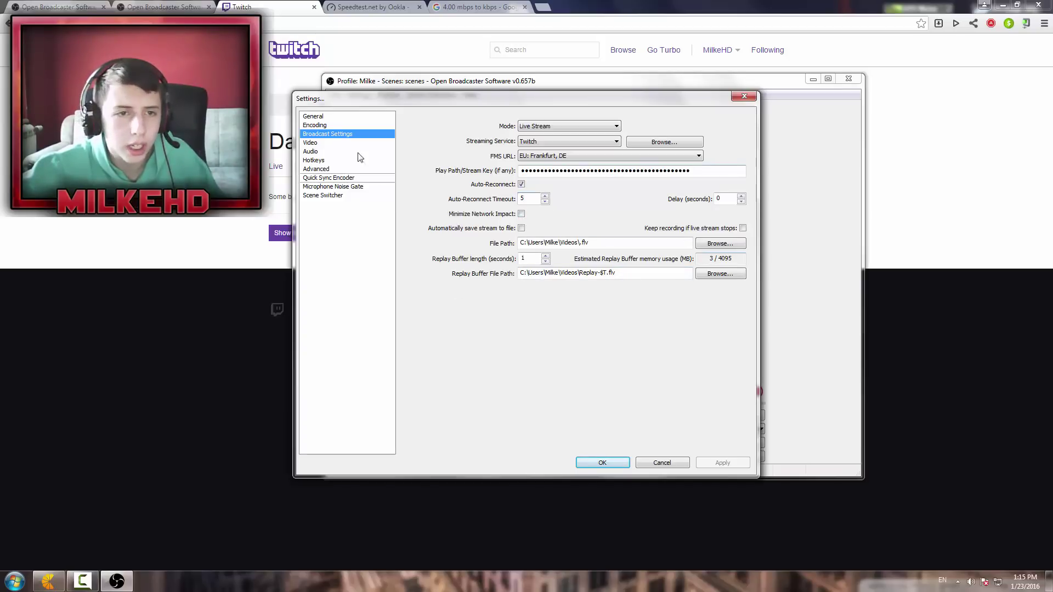
click(332, 143)
key(Tab)
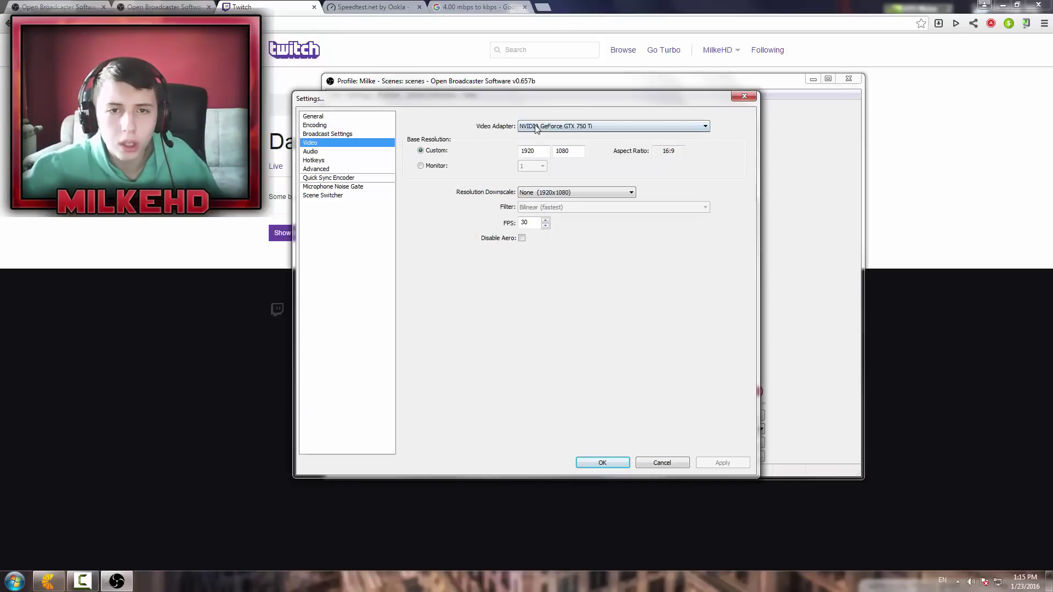
drag(547, 154, 517, 152)
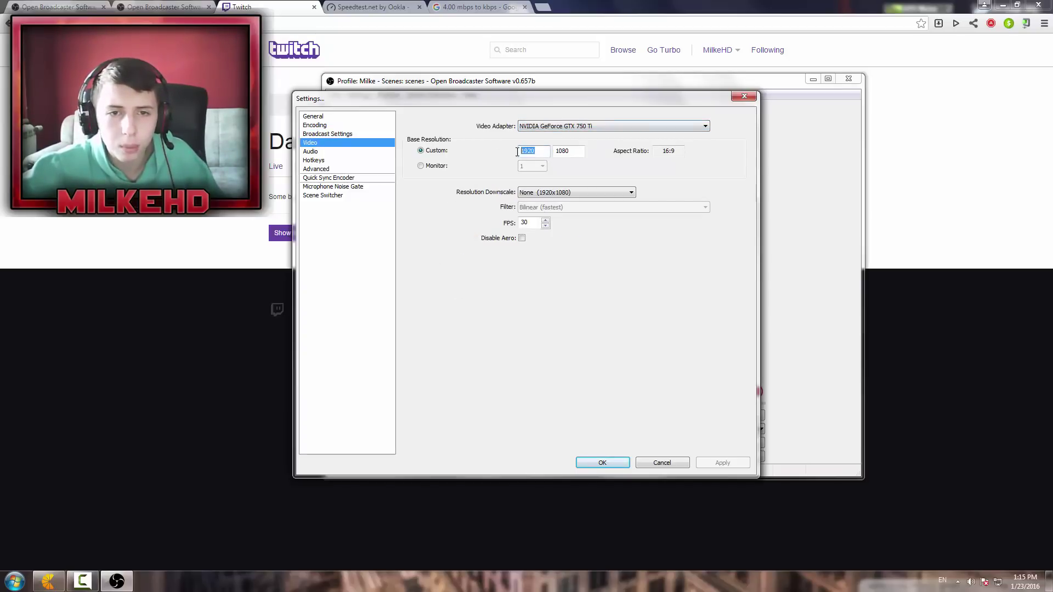
click(571, 150)
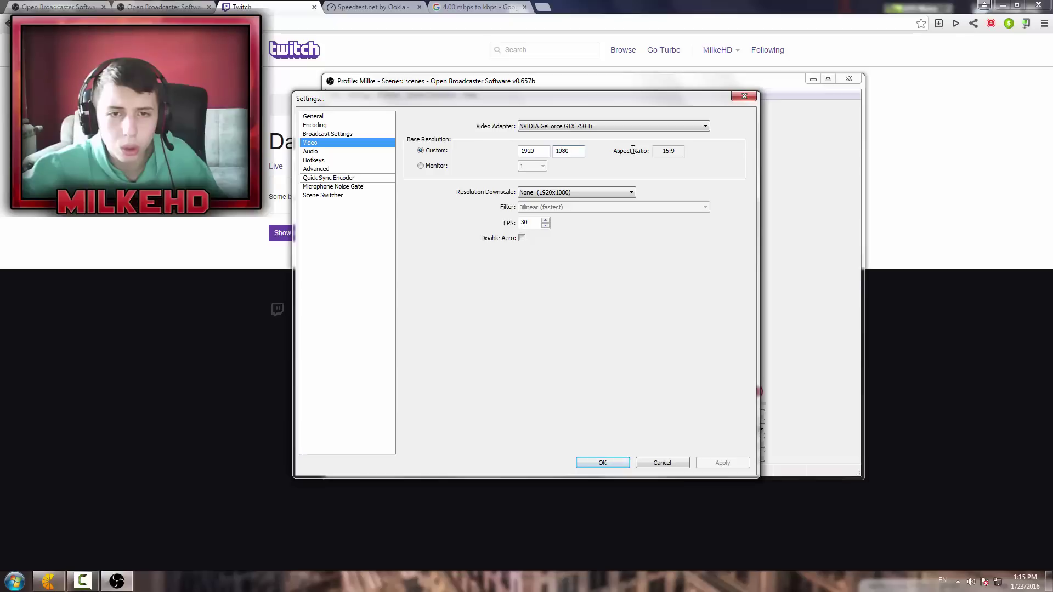
double_click(582, 151)
Set the Resolution Downscale to 1.50 (1280x720).
click(557, 194)
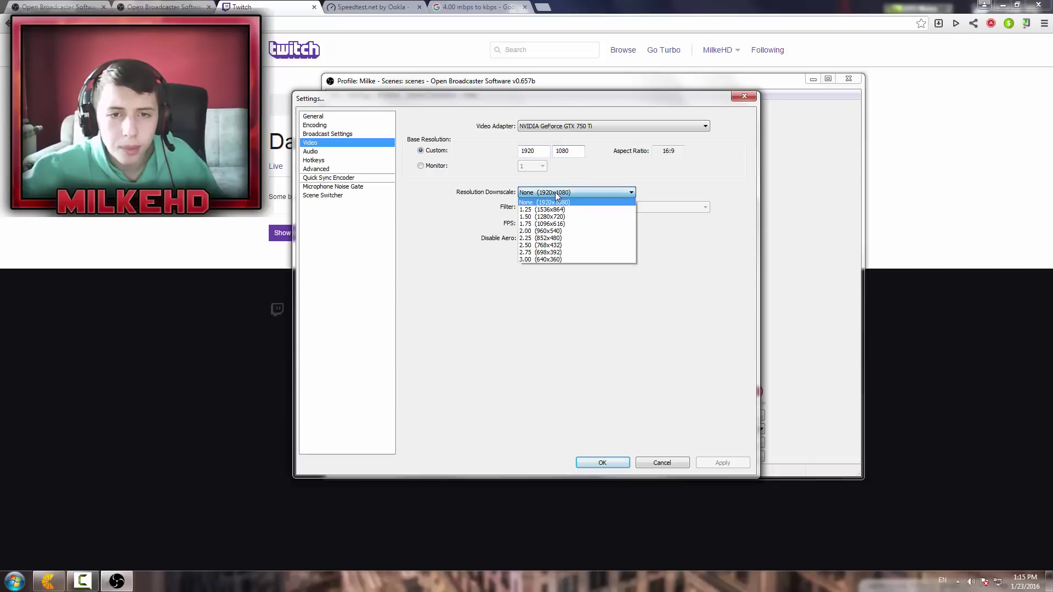
click(555, 192)
click(555, 192)
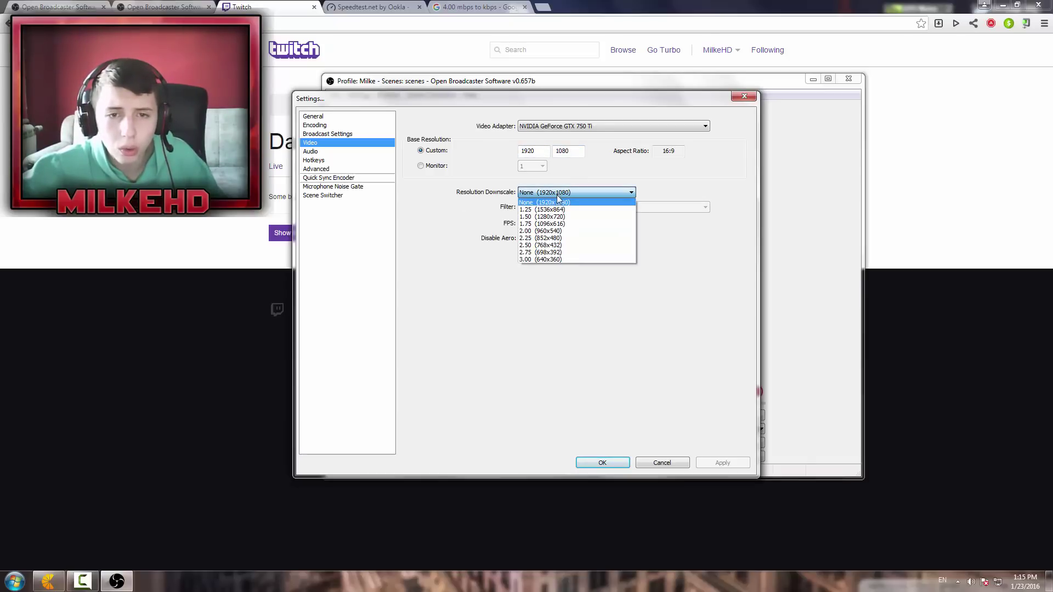
click(559, 217)
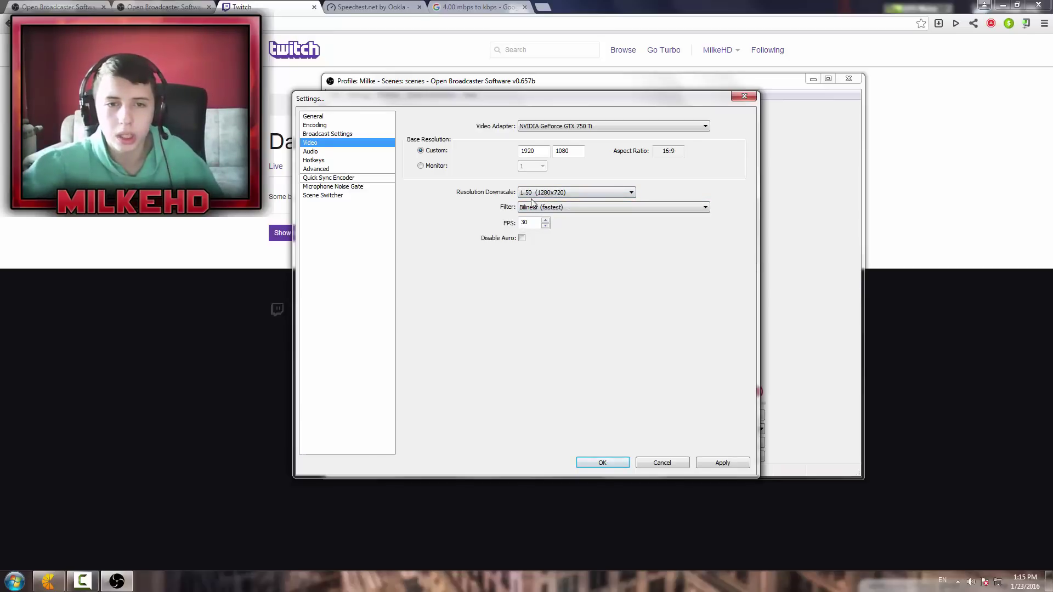
Change the Resolution Downscale to None (1920x1080), but discard the video changes when moving on to the Audio settings.
click(554, 192)
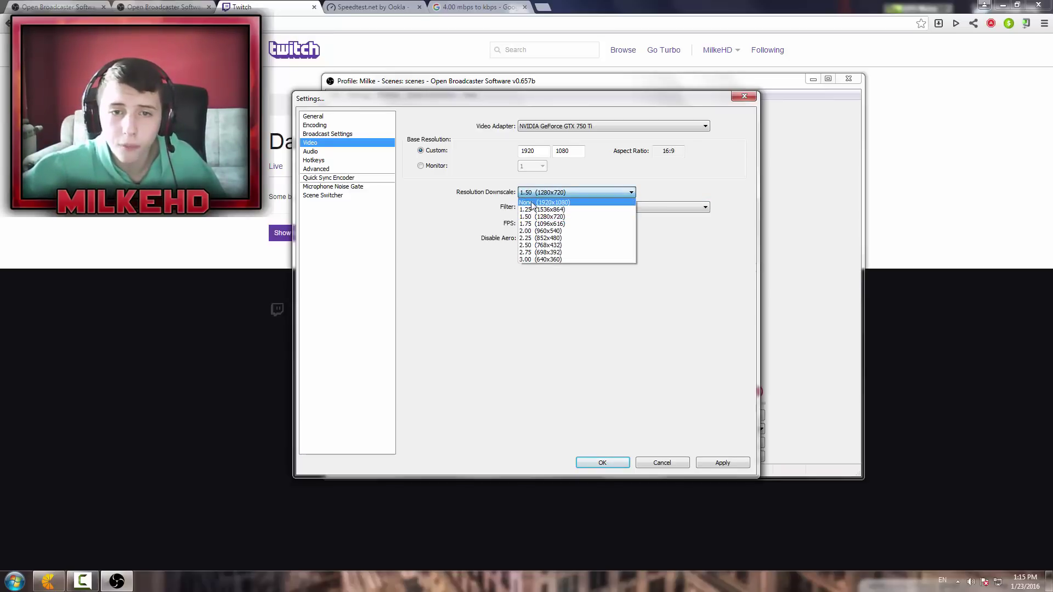
click(554, 200)
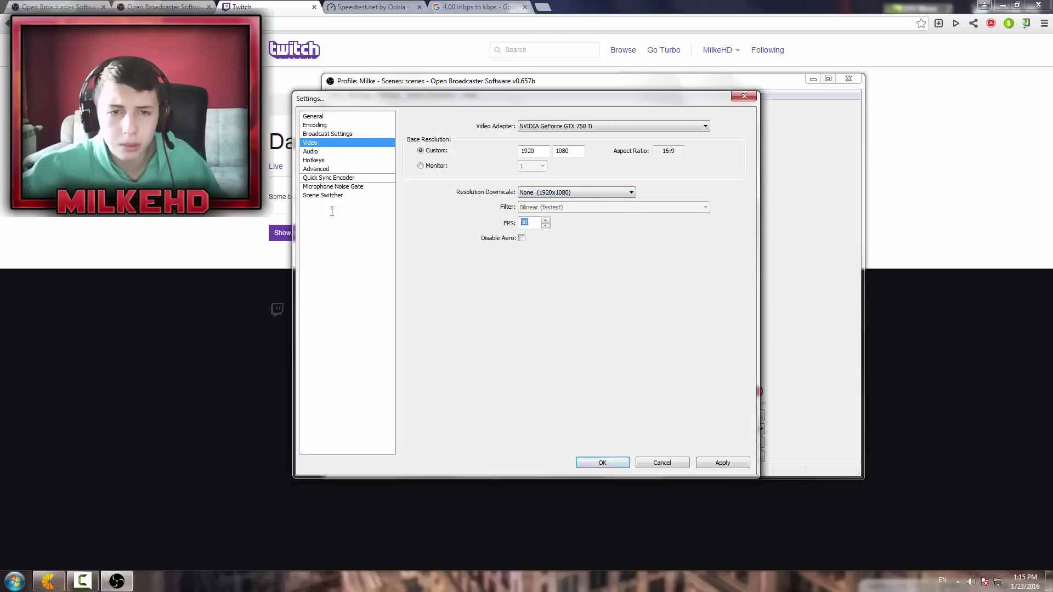
click(375, 152)
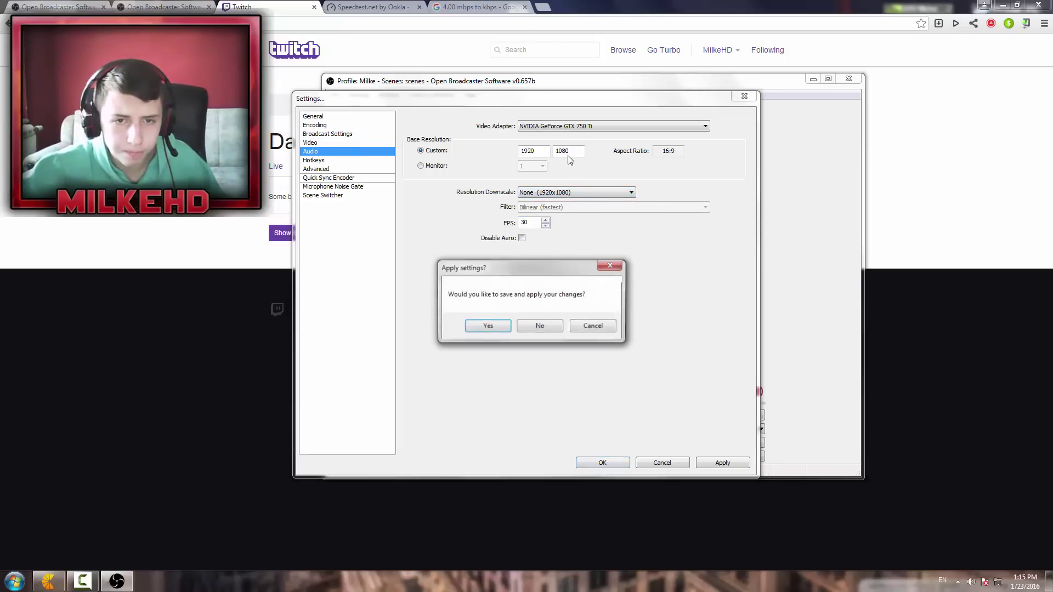
click(531, 325)
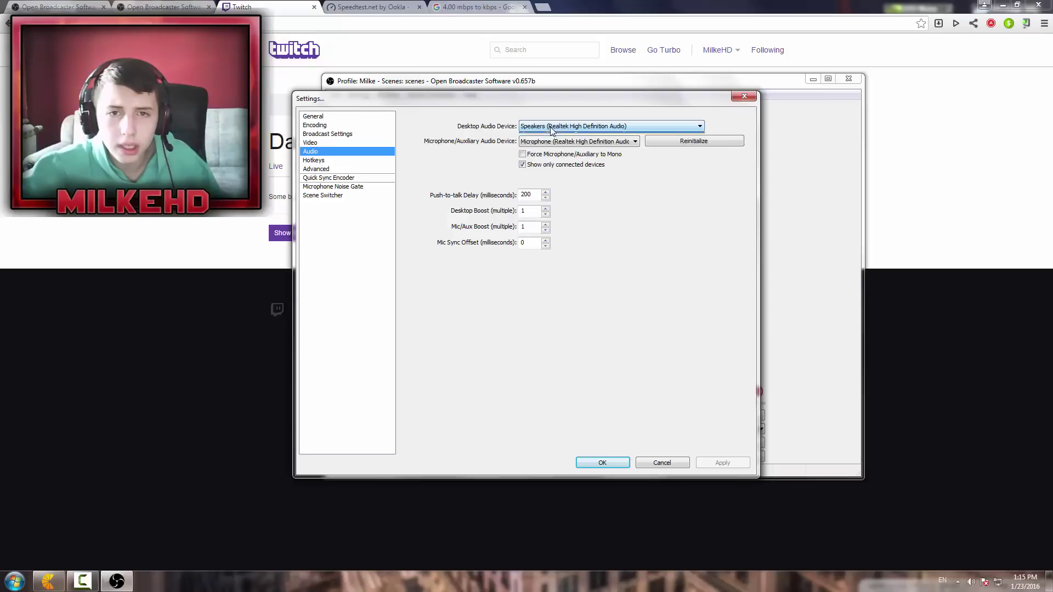
Select Speakers (Realtek High Definition Audio) as desktop audio device and Microphone (Realtek High Definition Audio) as microphone device.
click(569, 127)
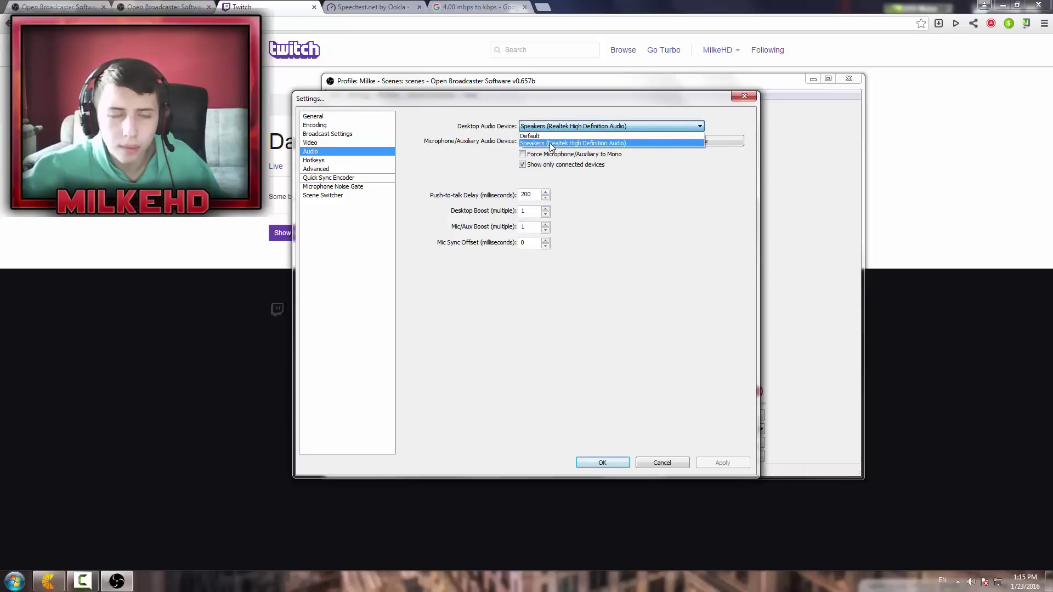
click(551, 144)
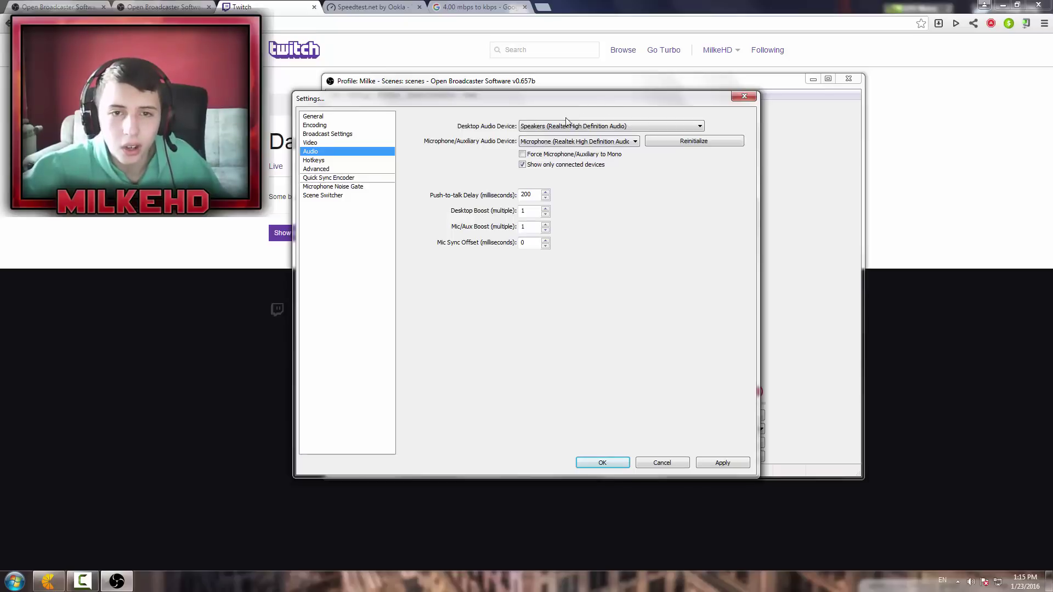
click(550, 144)
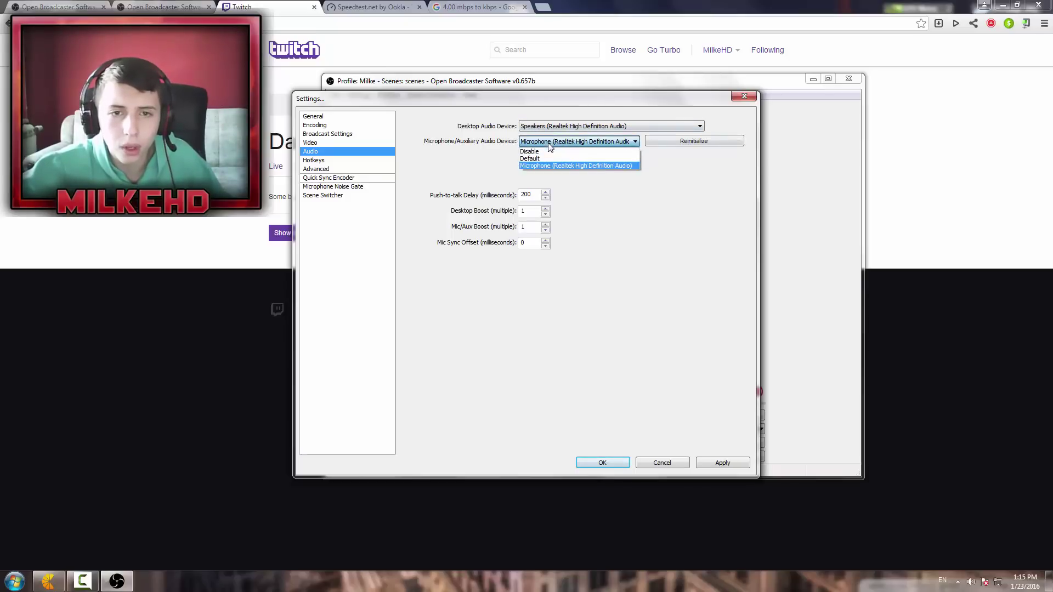
click(572, 164)
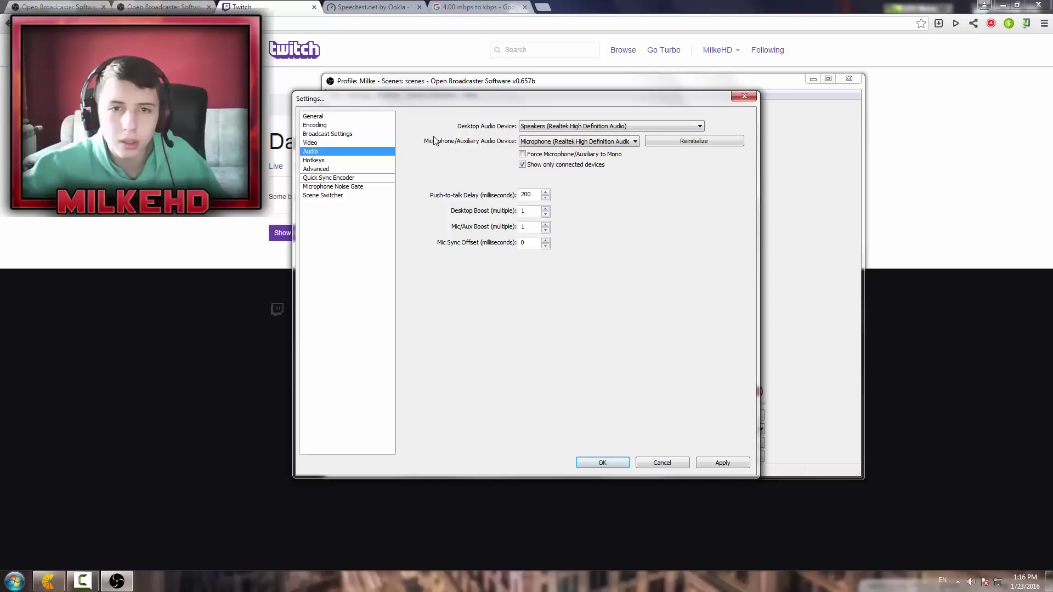
Leave the Audio settings without saving, look through the Hotkeys, Advanced, Quick Sync Encoder, Microphone Noise Gate and Scene Switcher pages, and close the settings.
click(362, 160)
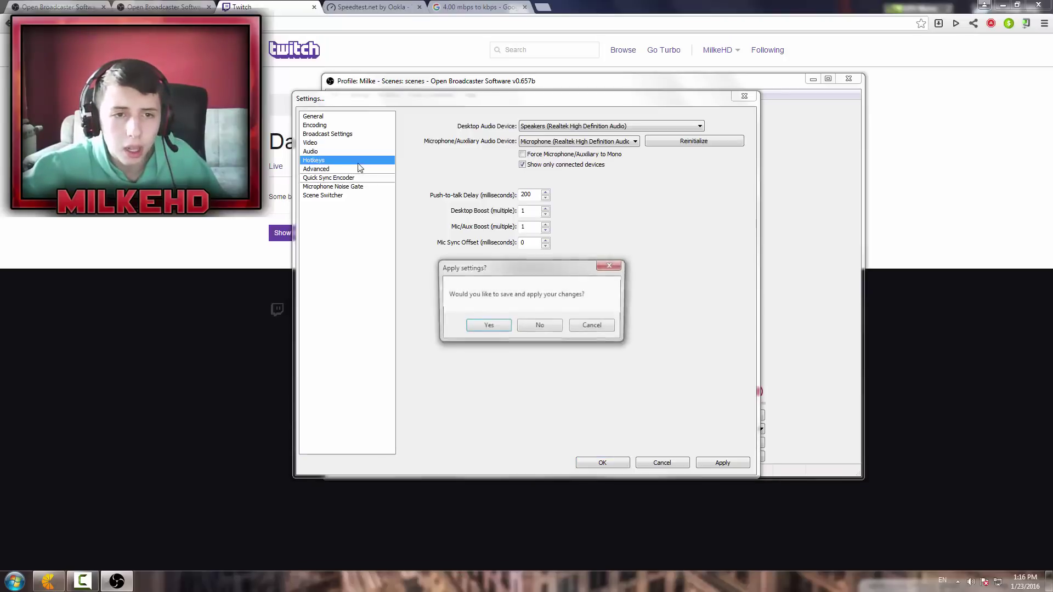
click(540, 332)
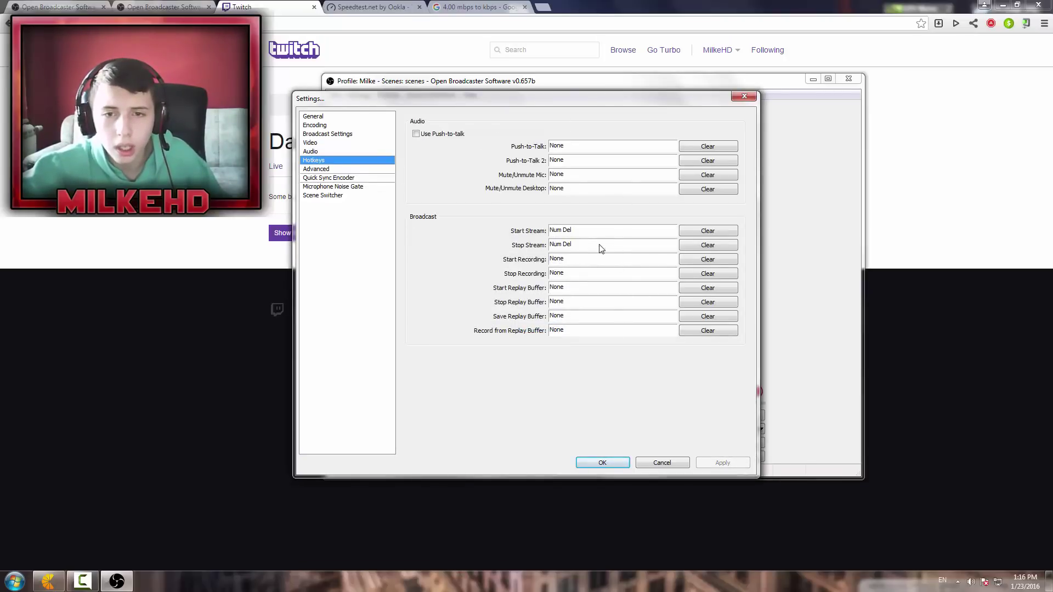
click(340, 169)
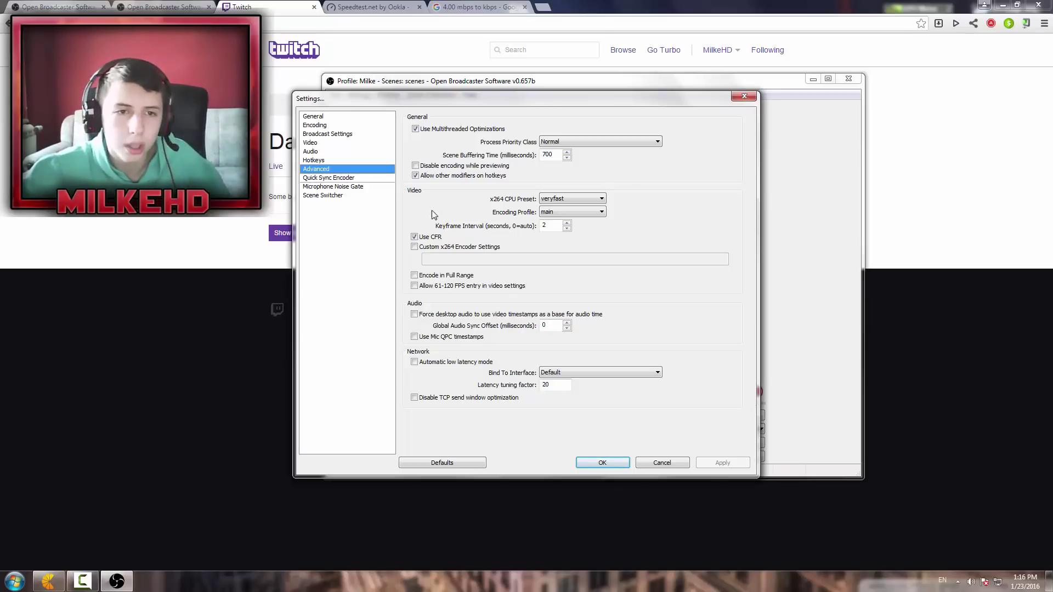
click(336, 178)
click(335, 187)
click(337, 196)
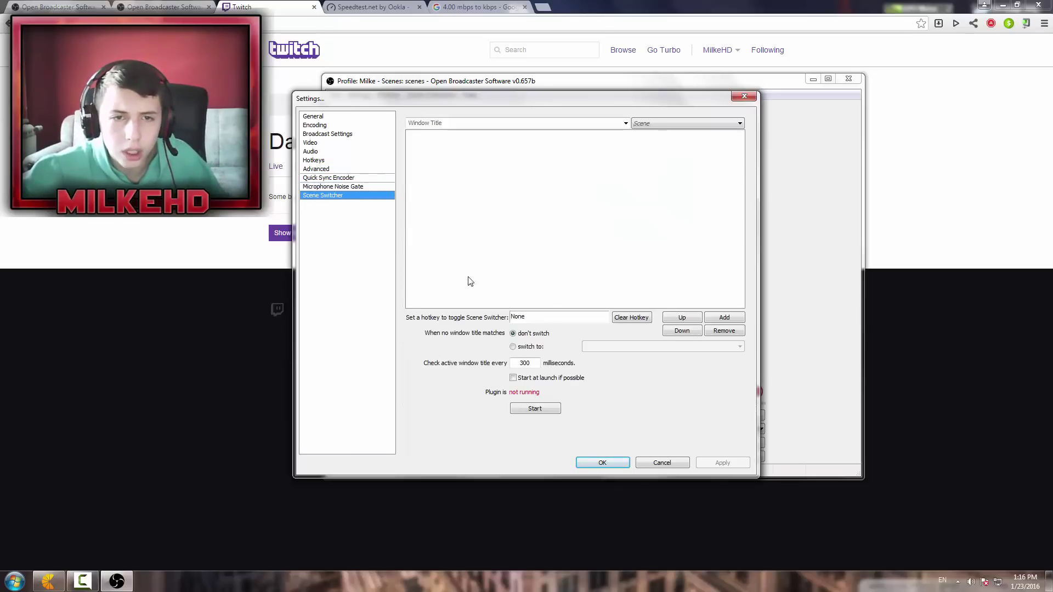
click(617, 465)
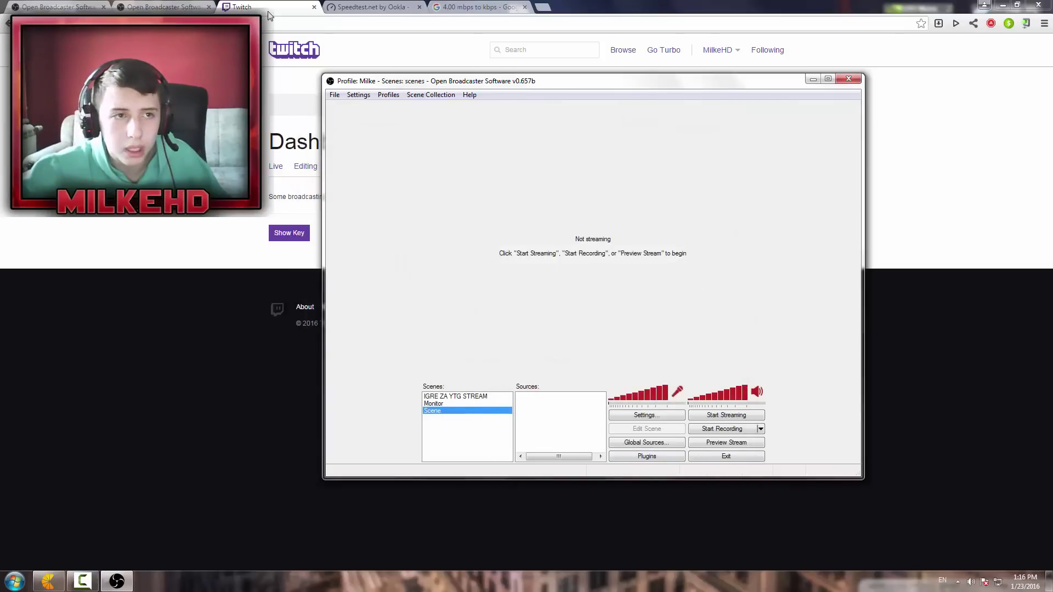
Switch to the browser and close the Twitch dashboard tab and the second Open Broadcaster Software tab.
click(184, 7)
click(254, 5)
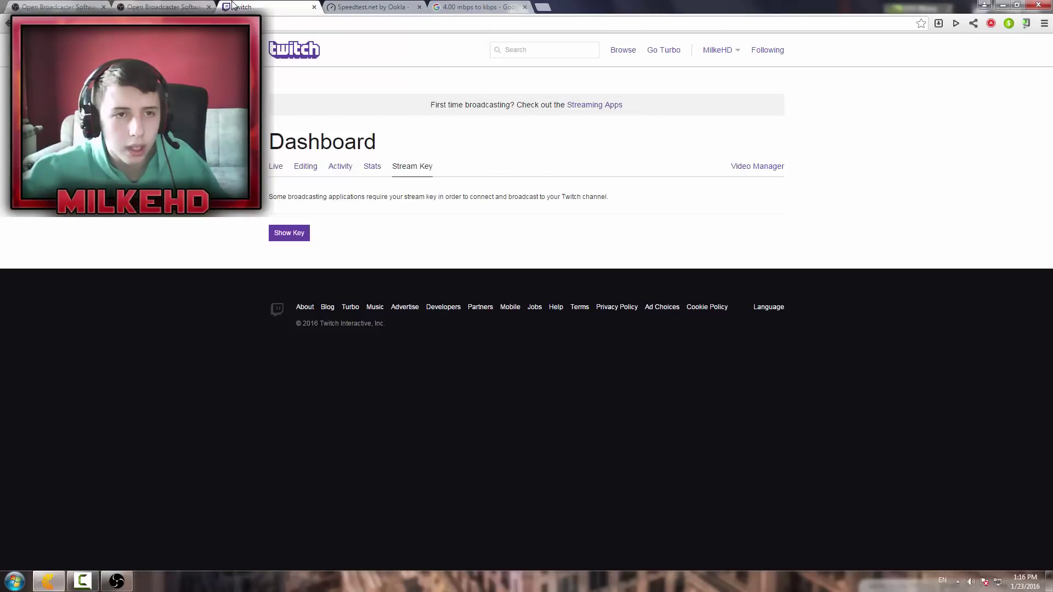
middle_click(245, 4)
middle_click(165, 7)
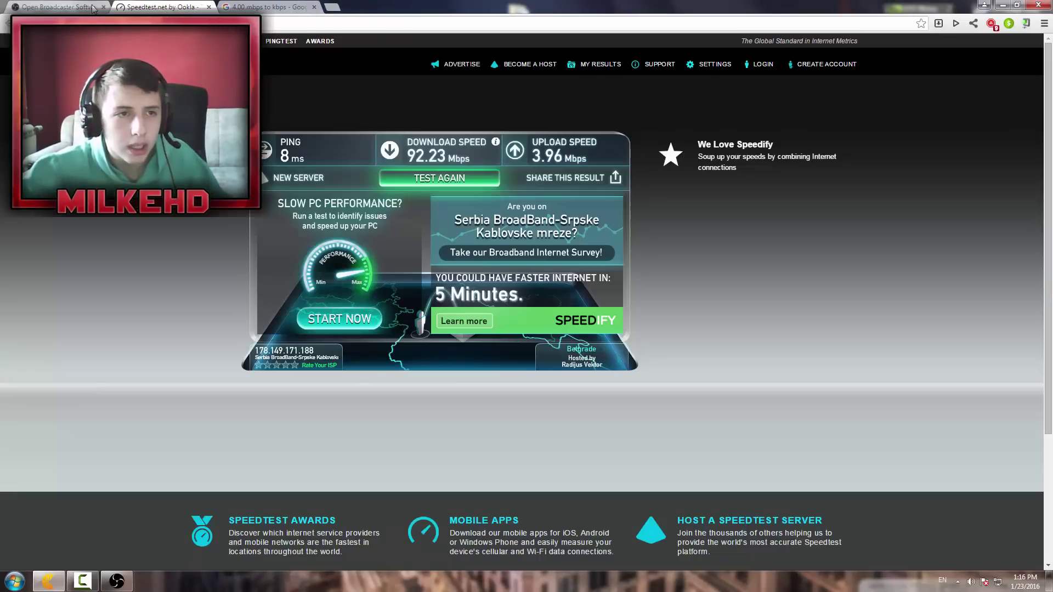
Load the Twitch channel page in the remaining Open Broadcaster Software browser tab.
click(72, 6)
key(ctrl+l)
text(twi)
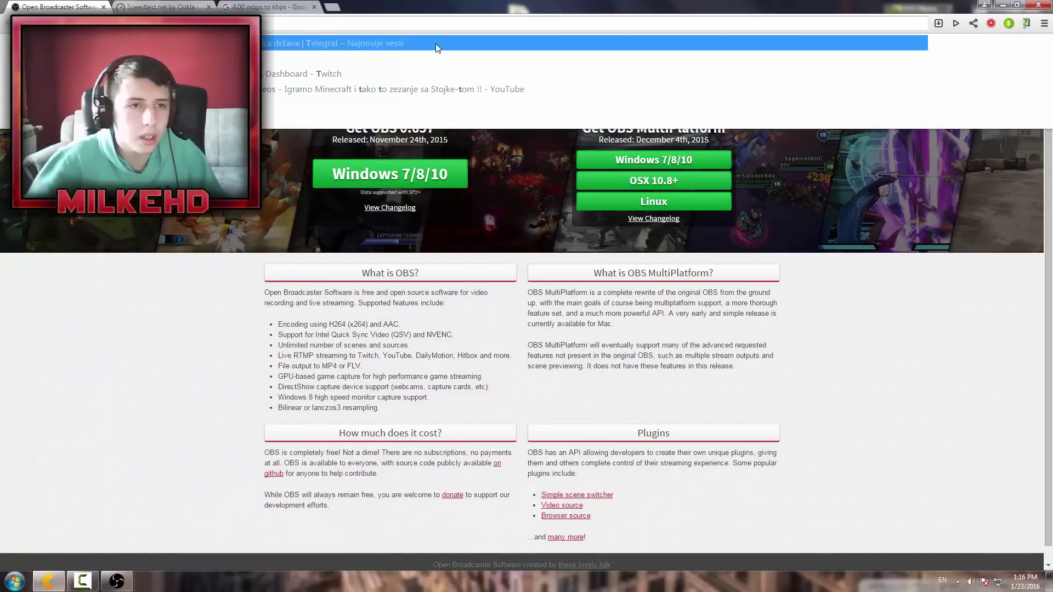
key(Return)
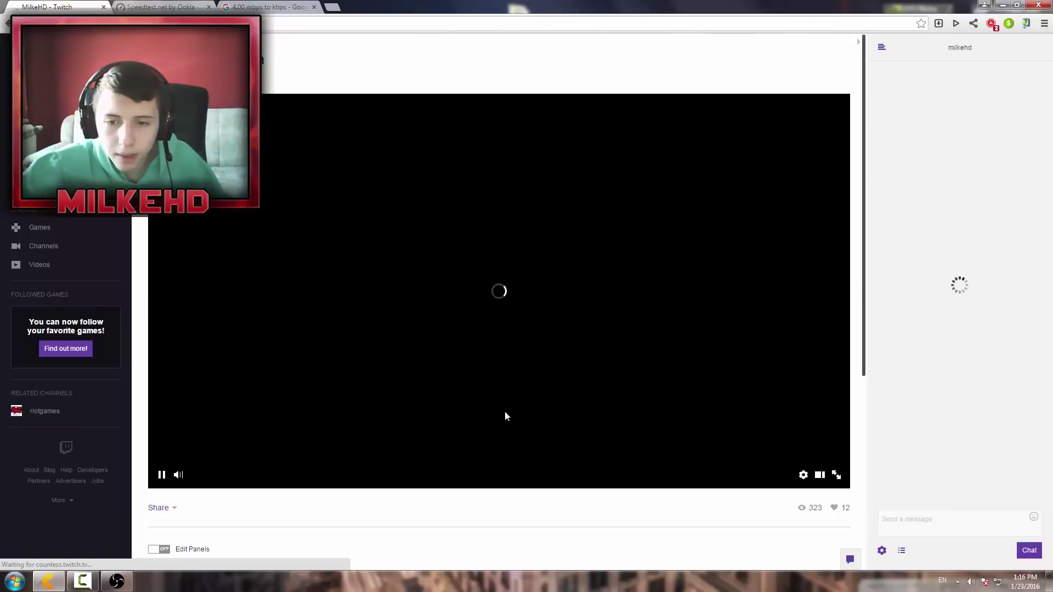
Return to Open Broadcaster Software, add a Game Capture source named Minecraft to Scene, and check which applications it can capture.
click(116, 580)
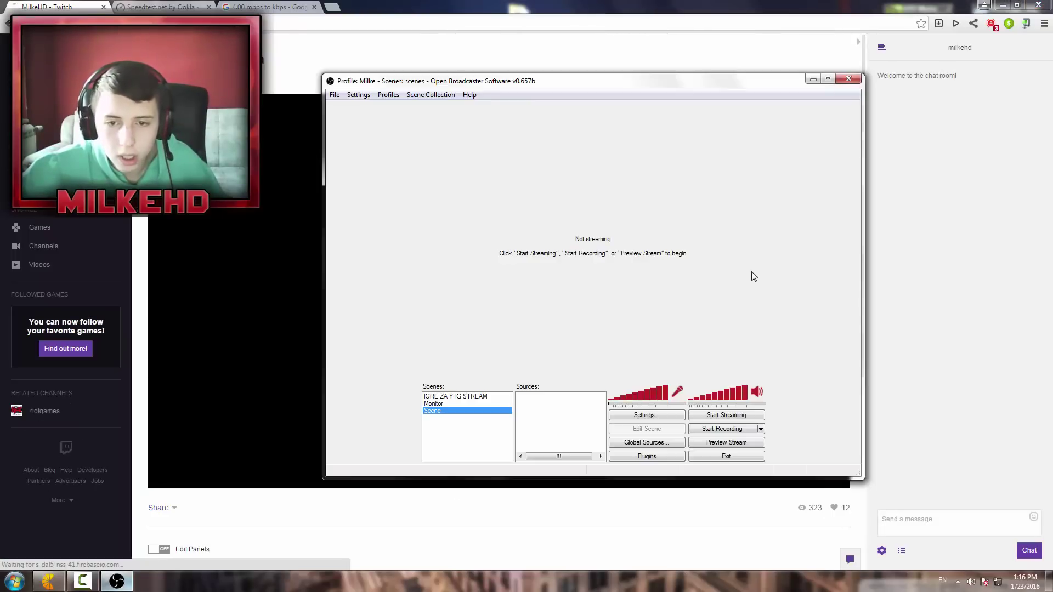
right_click(562, 415)
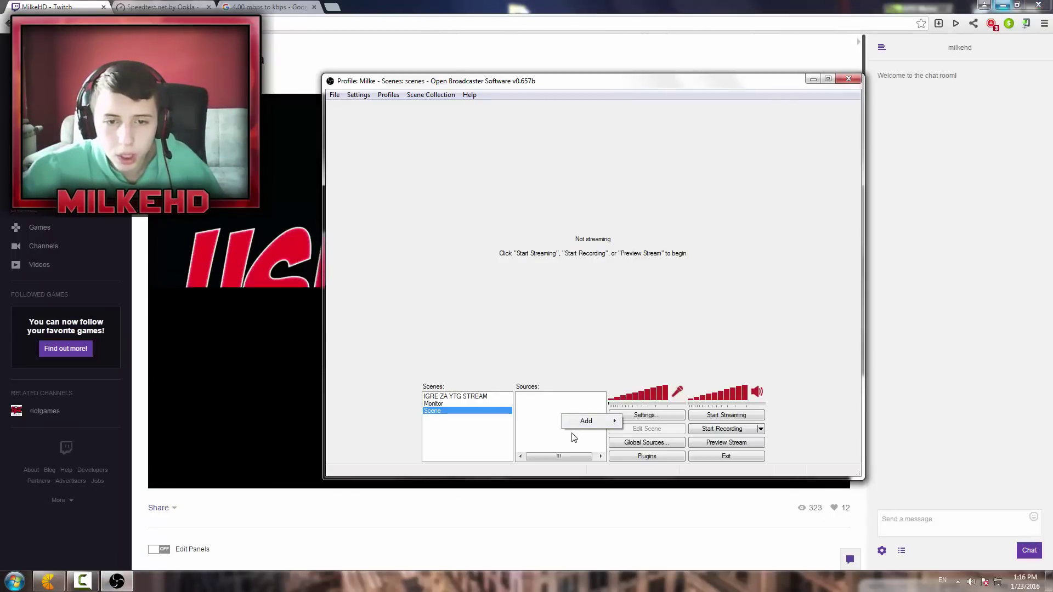
mouse_move(580, 428)
click(669, 495)
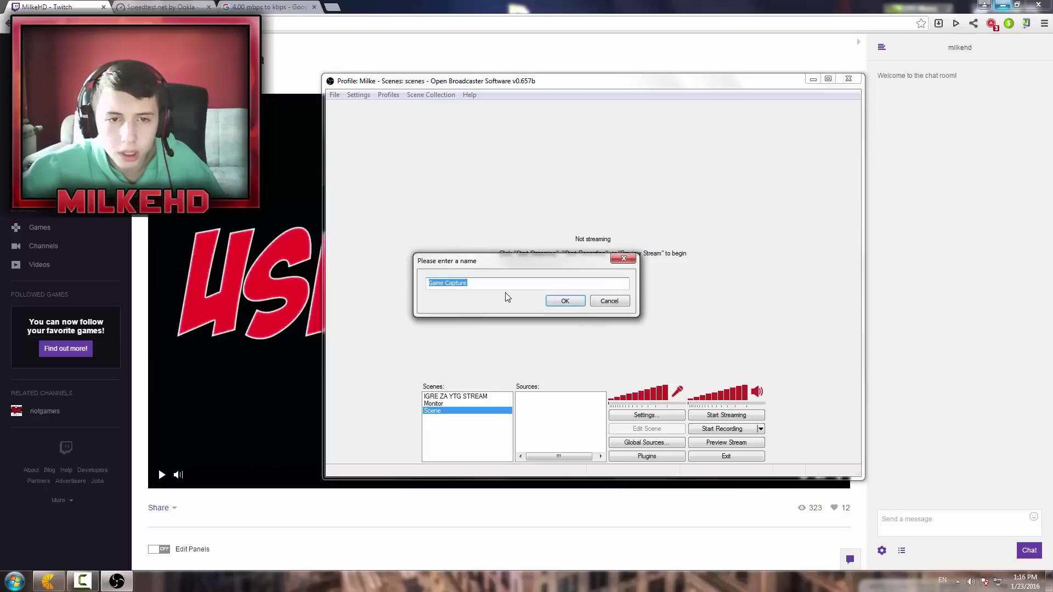
text(M)
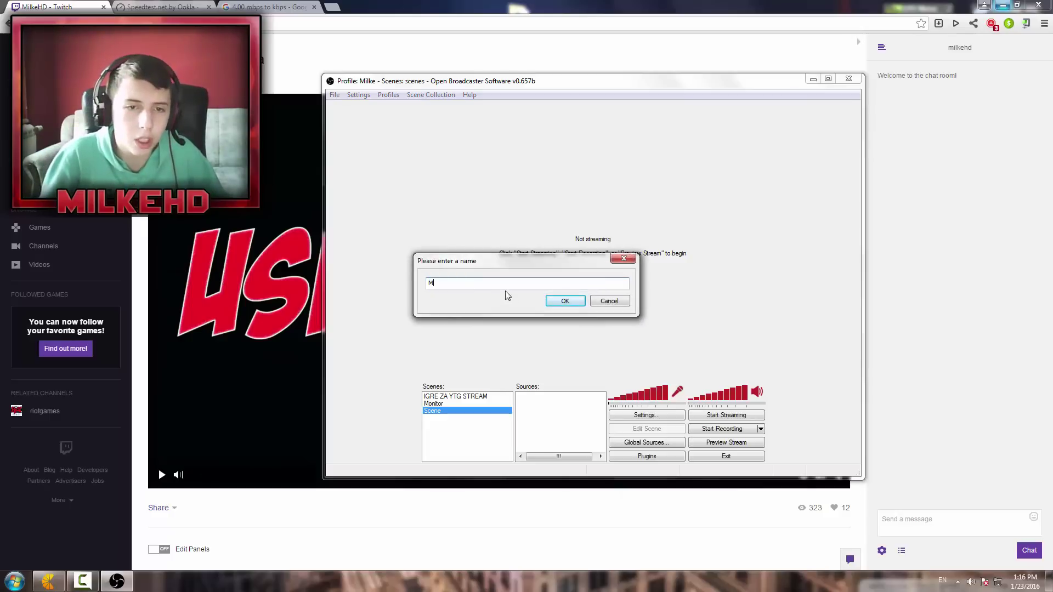
text(inecar)
key(BackSpace)
key(BackSpace)
key(BackSpace)
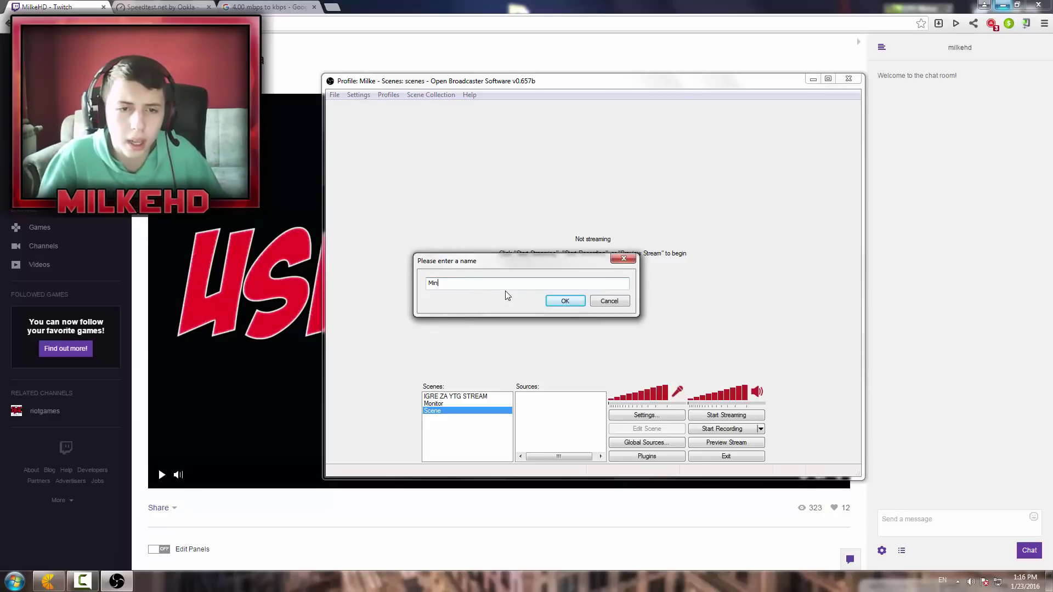
text(craft)
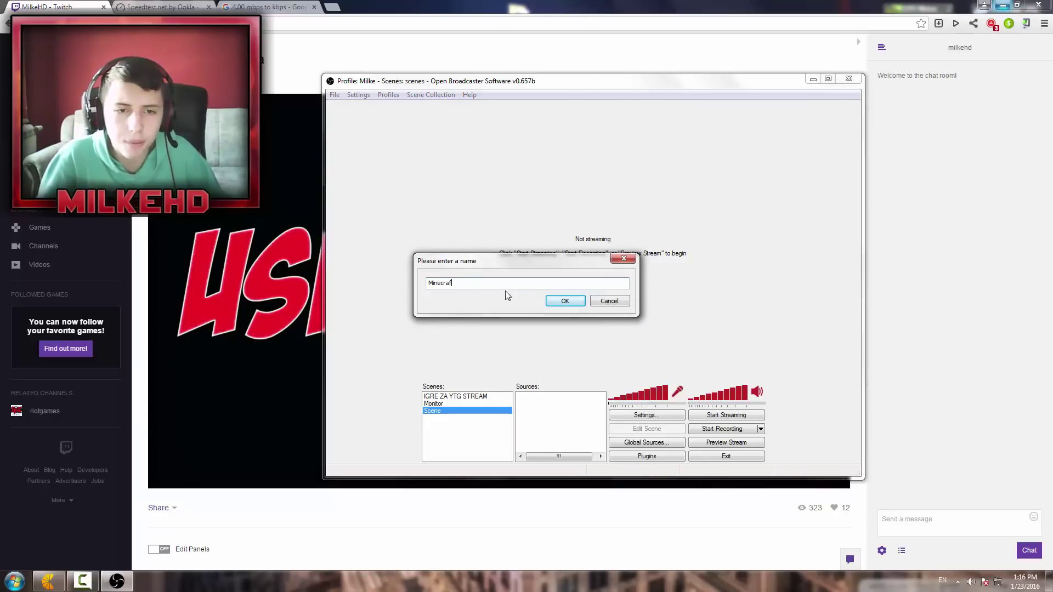
click(564, 302)
click(660, 141)
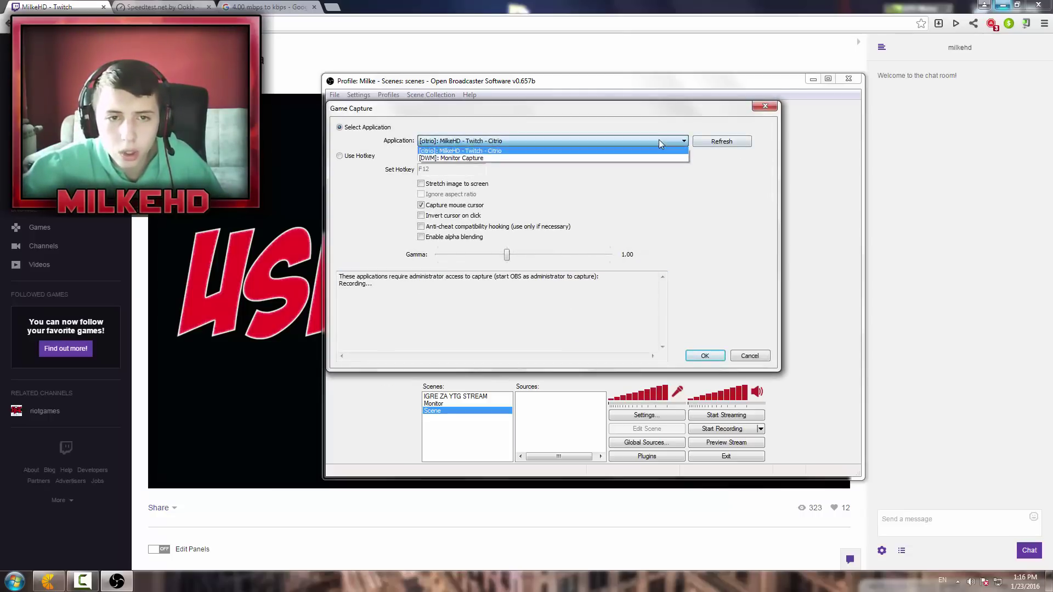
click(659, 141)
Minimize the browser and launch Minecraft from the Igre folder on the desktop.
double_click(823, 2)
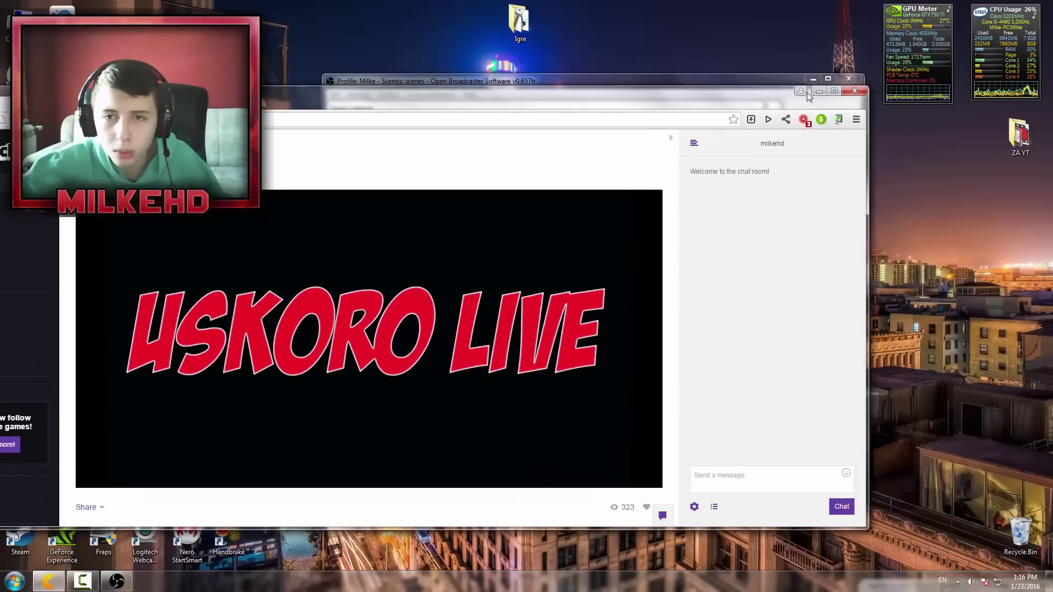
click(810, 97)
double_click(530, 35)
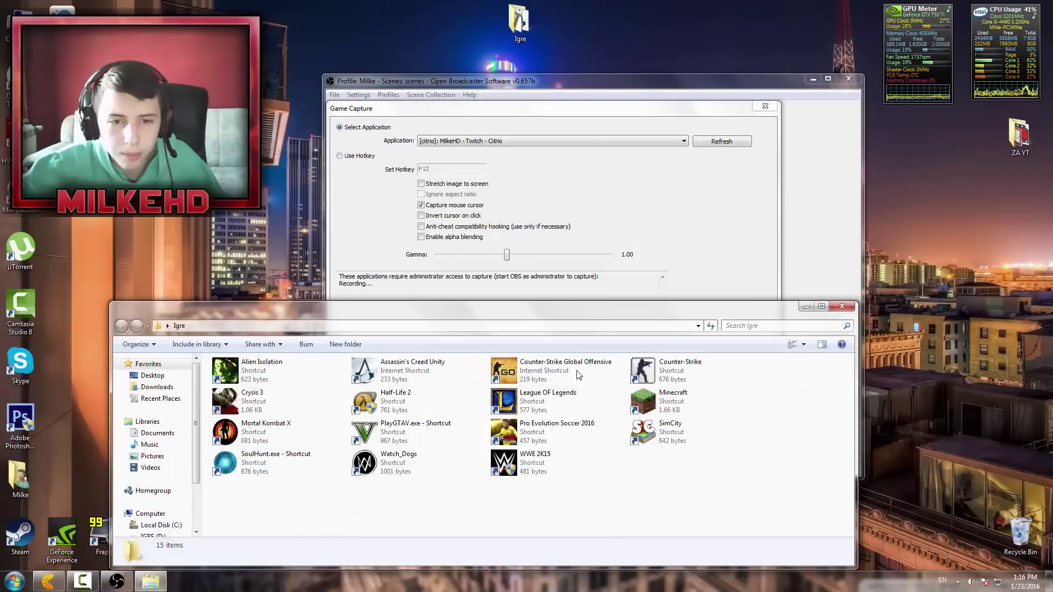
click(673, 397)
double_click(673, 398)
click(807, 307)
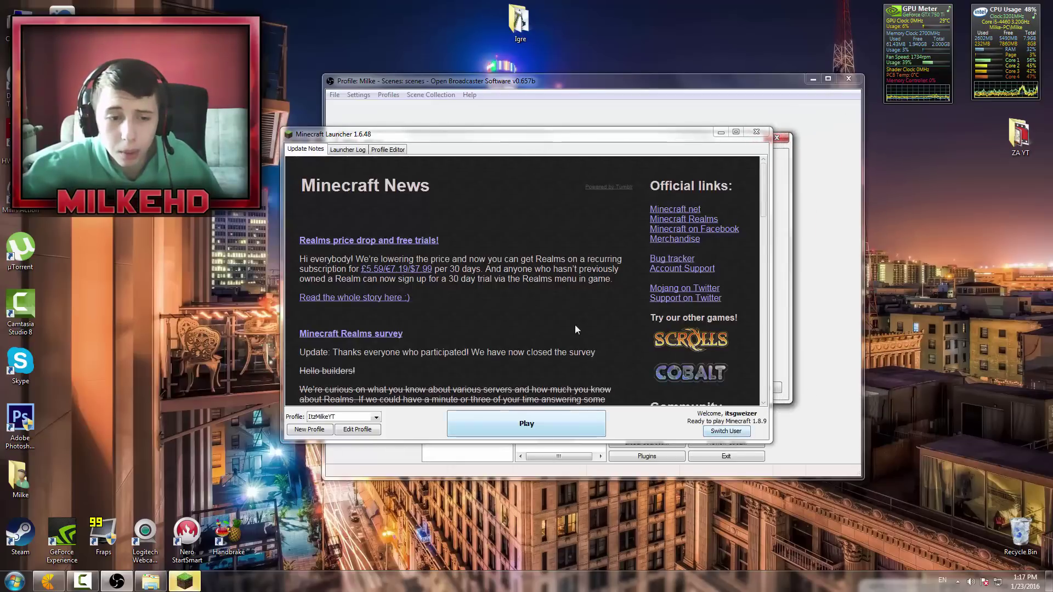
click(83, 583)
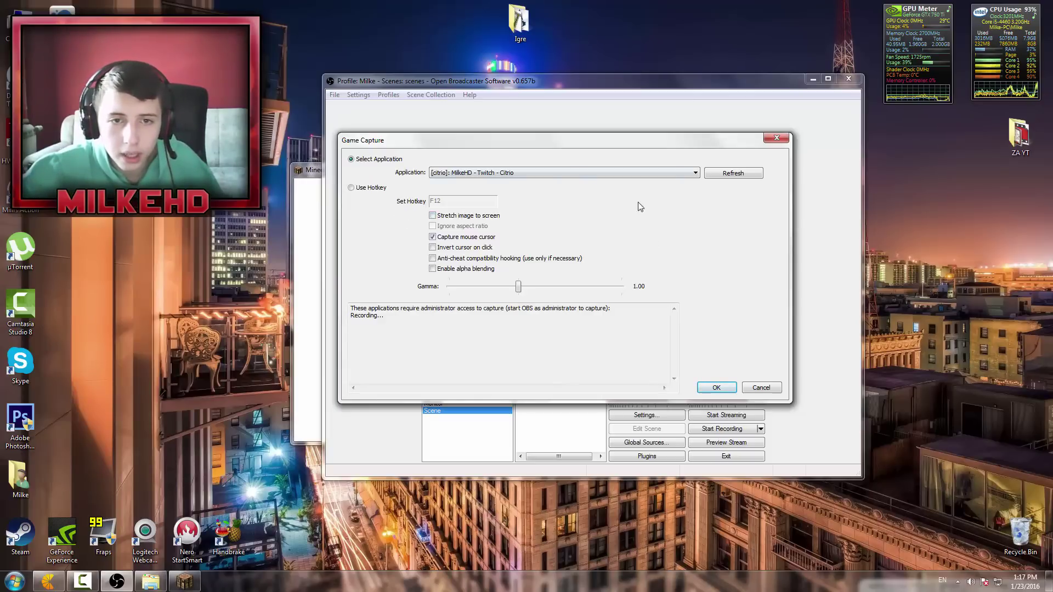
Set the game capture to stretch the image to screen, ignore aspect ratio and capture [javaw]: Minecraft 1.8.9, and confirm the source.
click(432, 216)
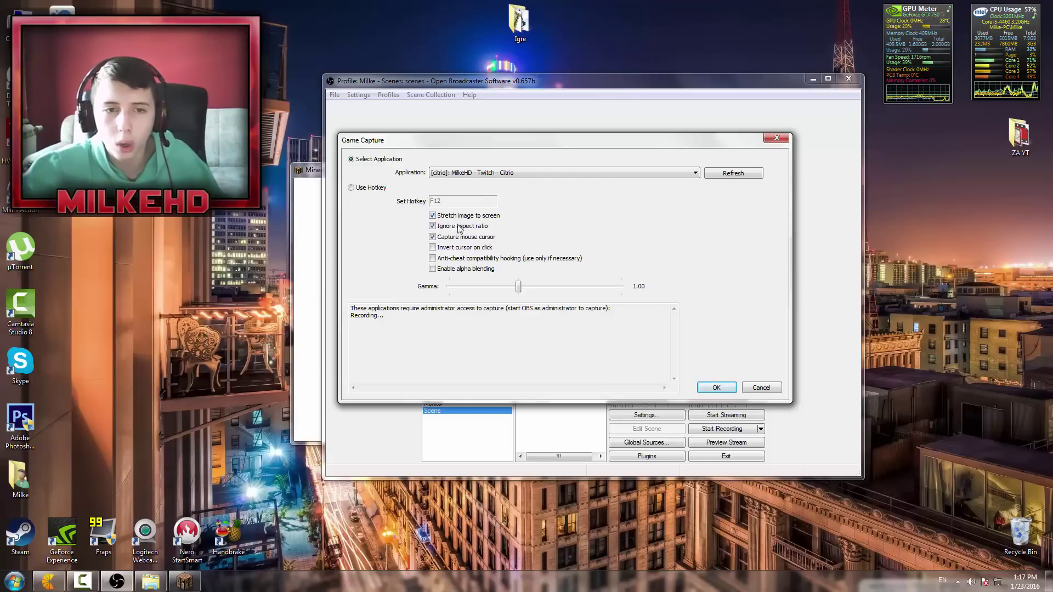
click(432, 216)
click(432, 215)
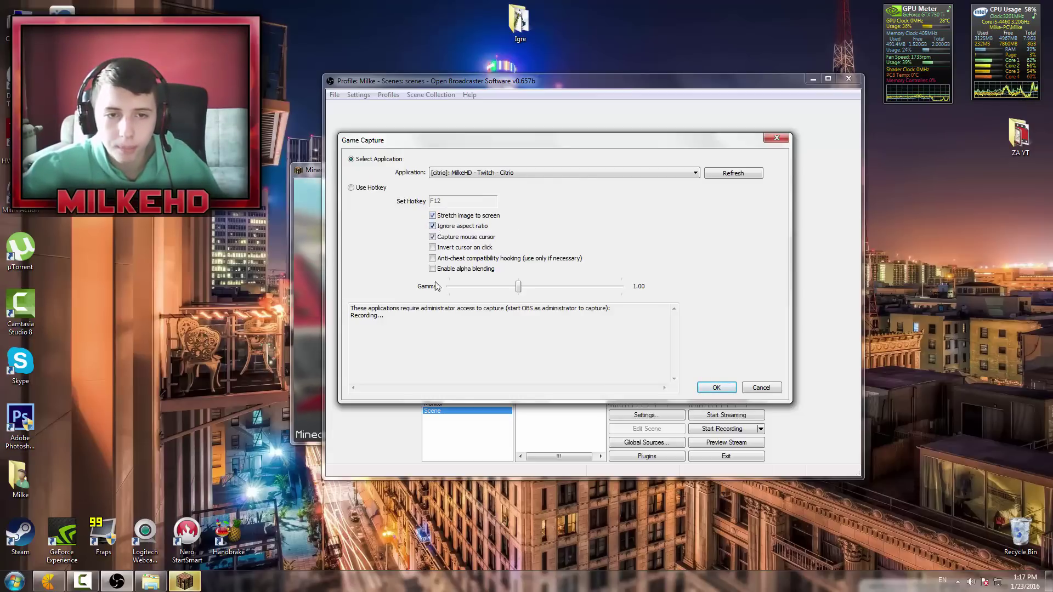
click(728, 175)
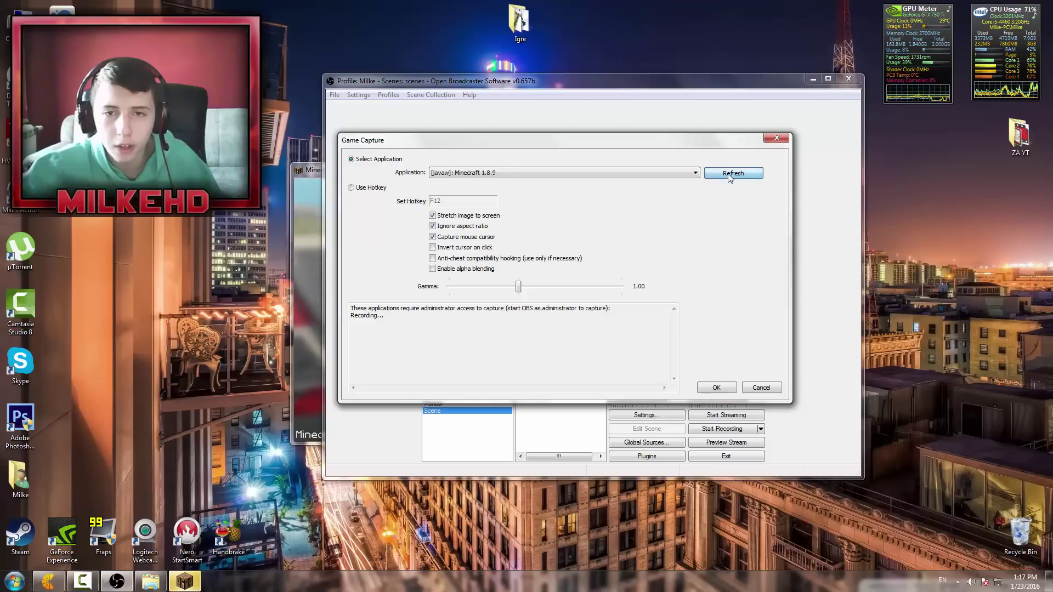
click(695, 173)
click(615, 182)
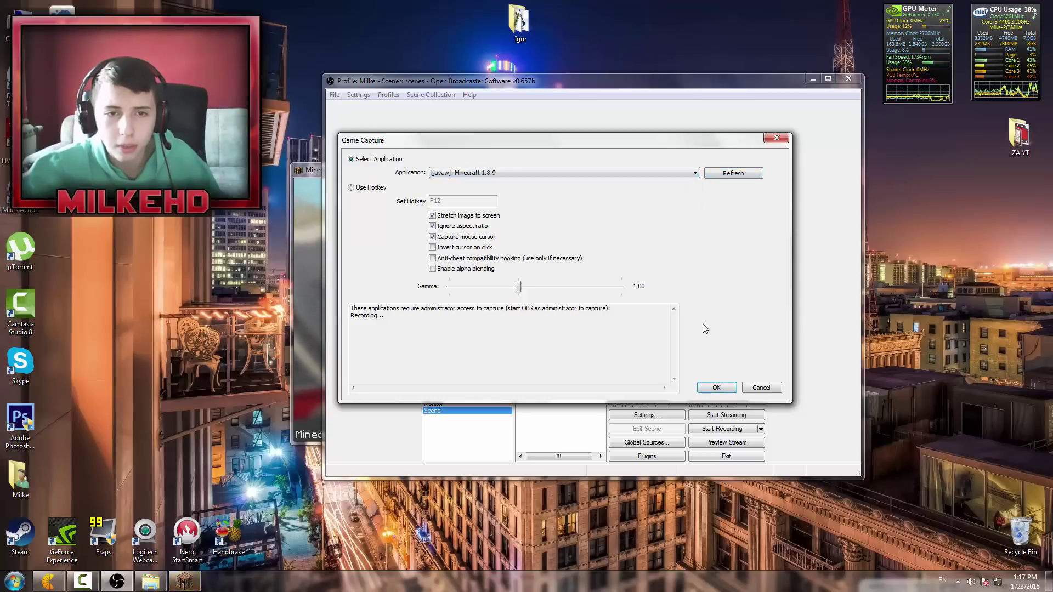
click(701, 390)
Start the stream preview and arrange the Open Broadcaster Software and Minecraft windows side by side.
click(726, 443)
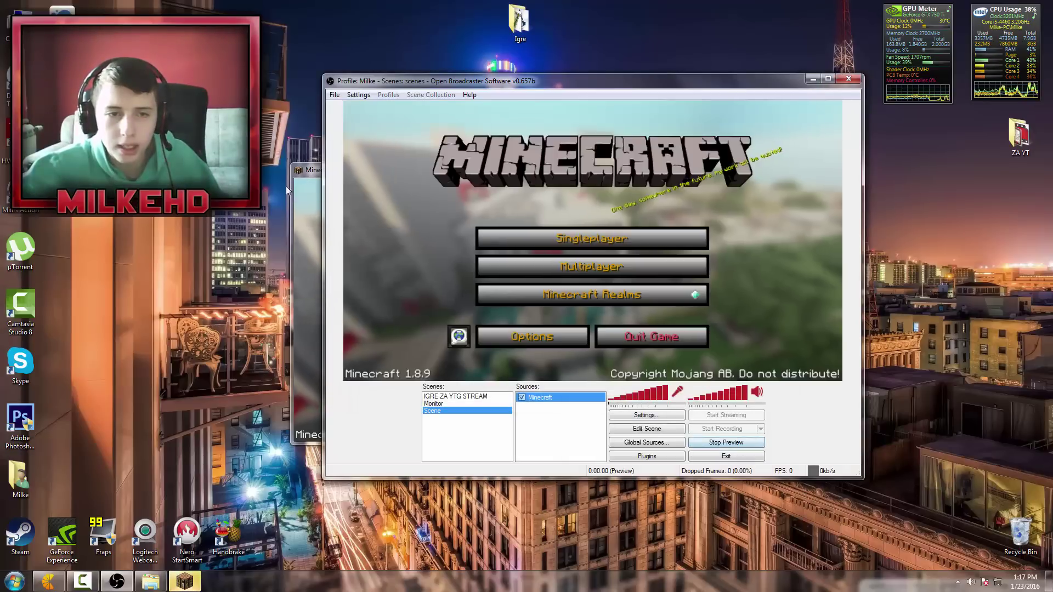
click(301, 171)
drag(300, 170, 529, 262)
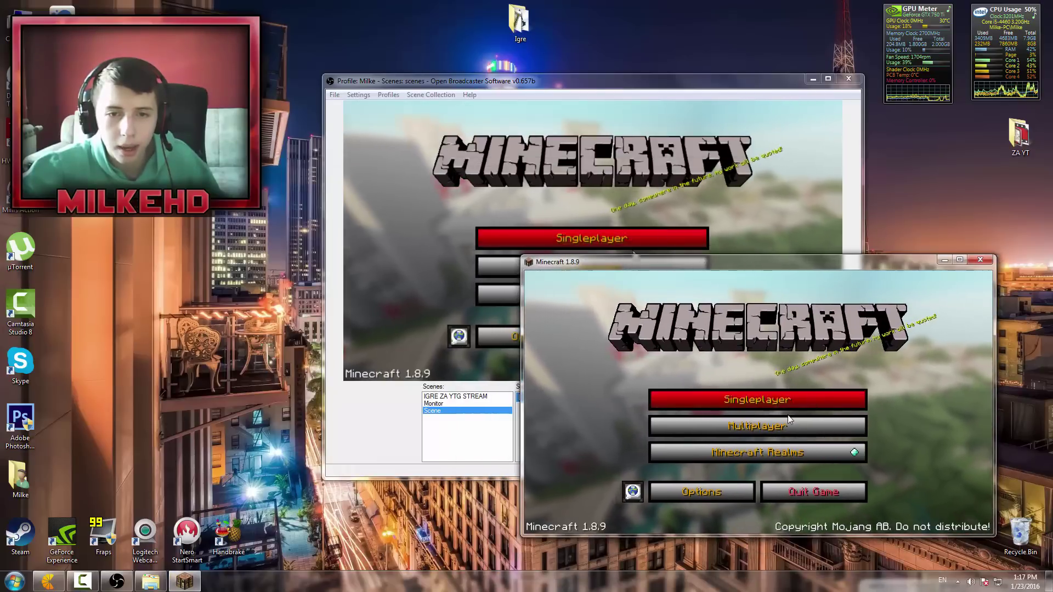
drag(693, 267, 895, 213)
drag(574, 77, 299, 68)
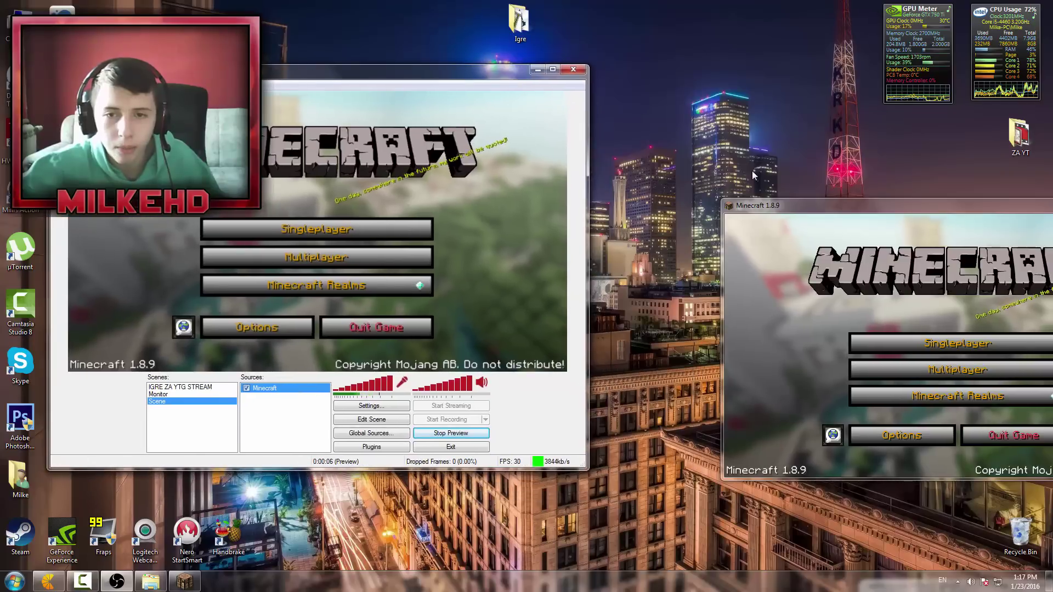
Place the Minecraft window beside the preview and load the first New World from the singleplayer world list.
drag(768, 205, 635, 148)
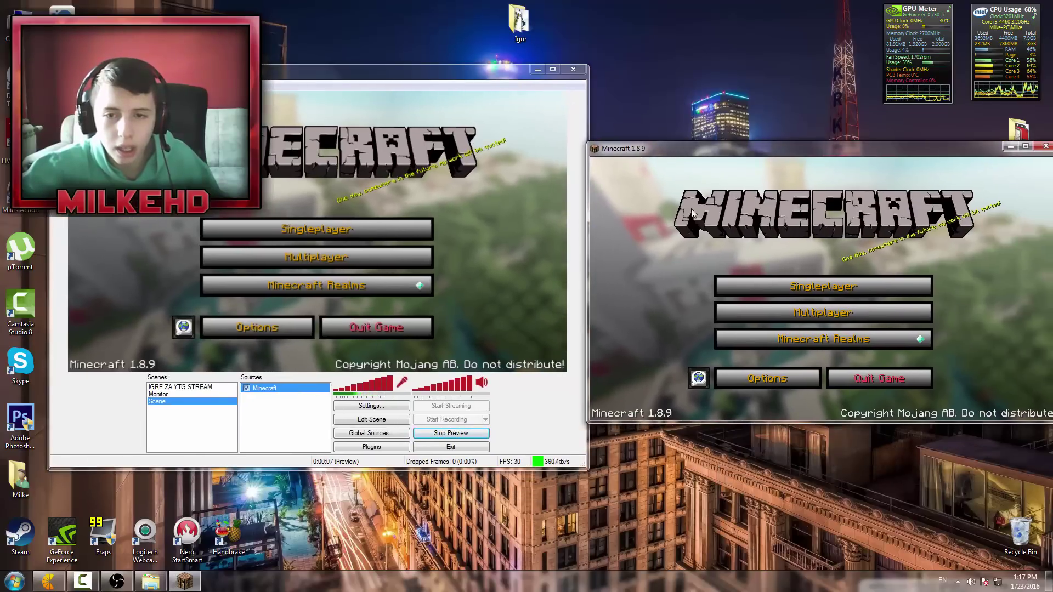
click(811, 299)
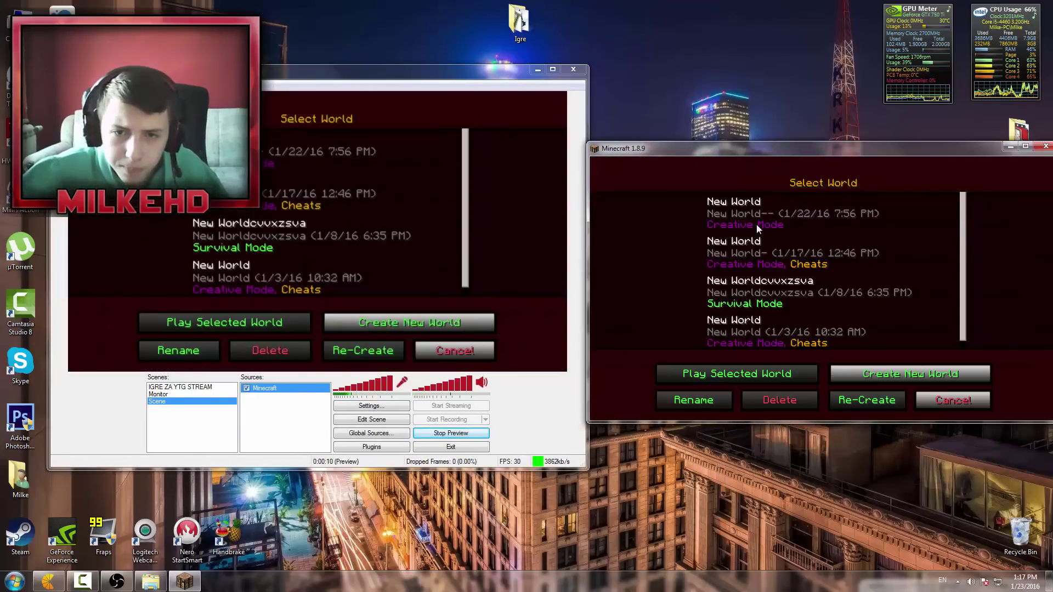
double_click(756, 225)
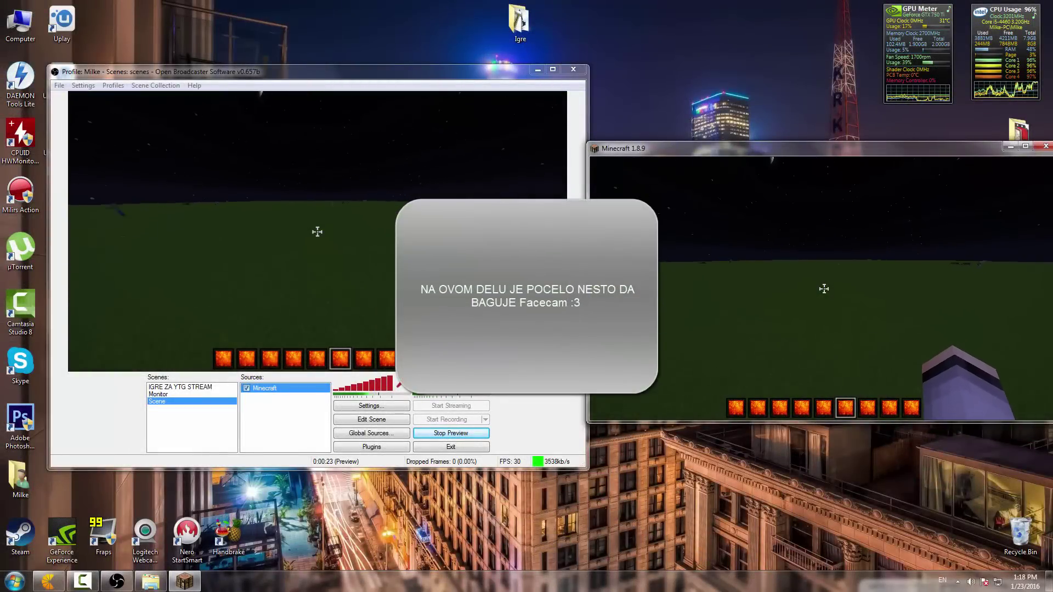
Test the preview by switching Minecraft's camera perspective and hiding and showing the in-game HUD.
key(F5)
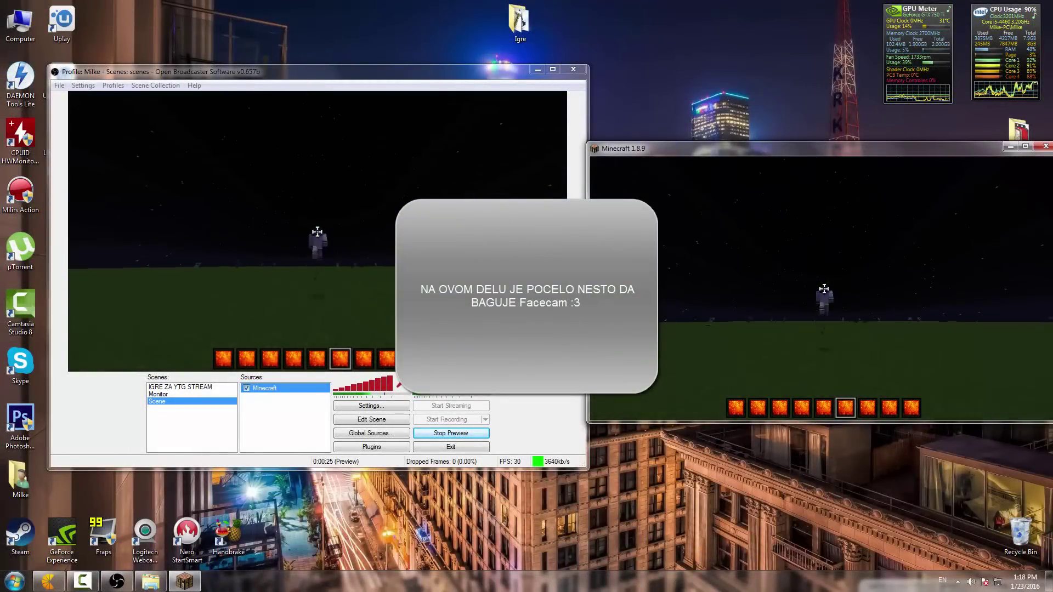
key(F1)
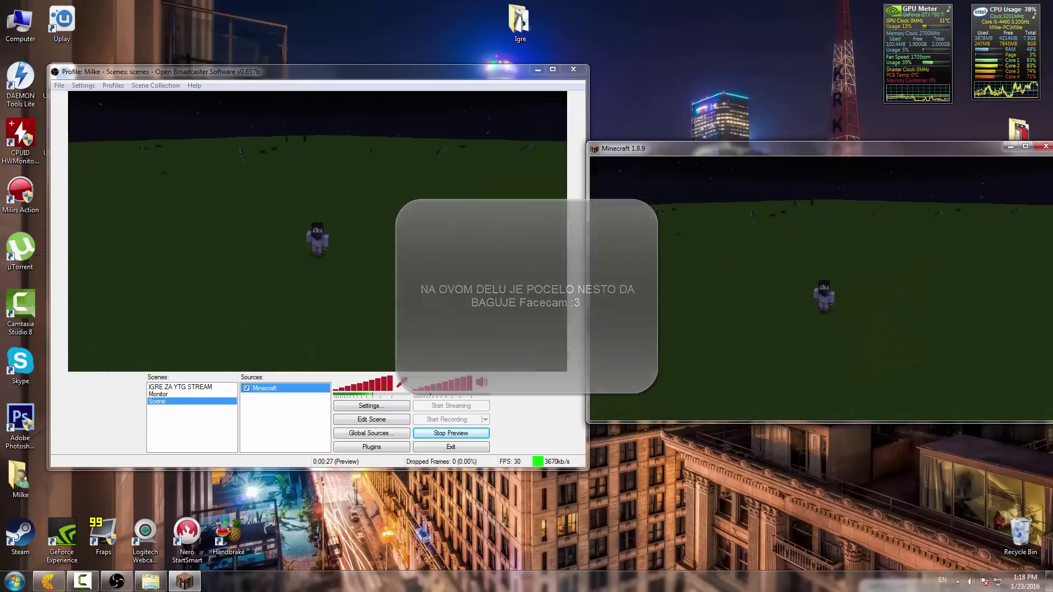
key(F5)
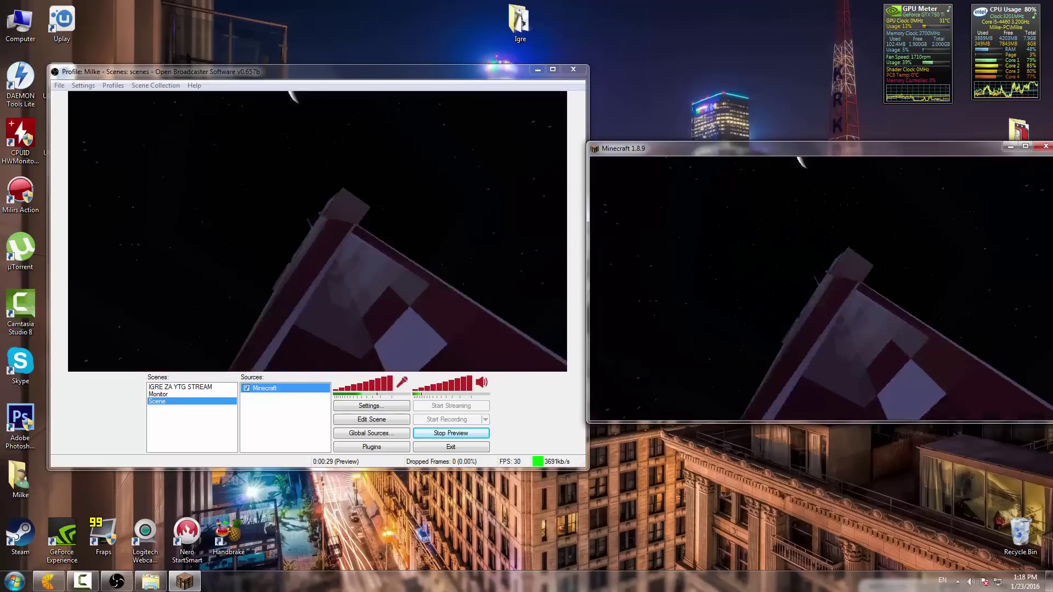
key(F1)
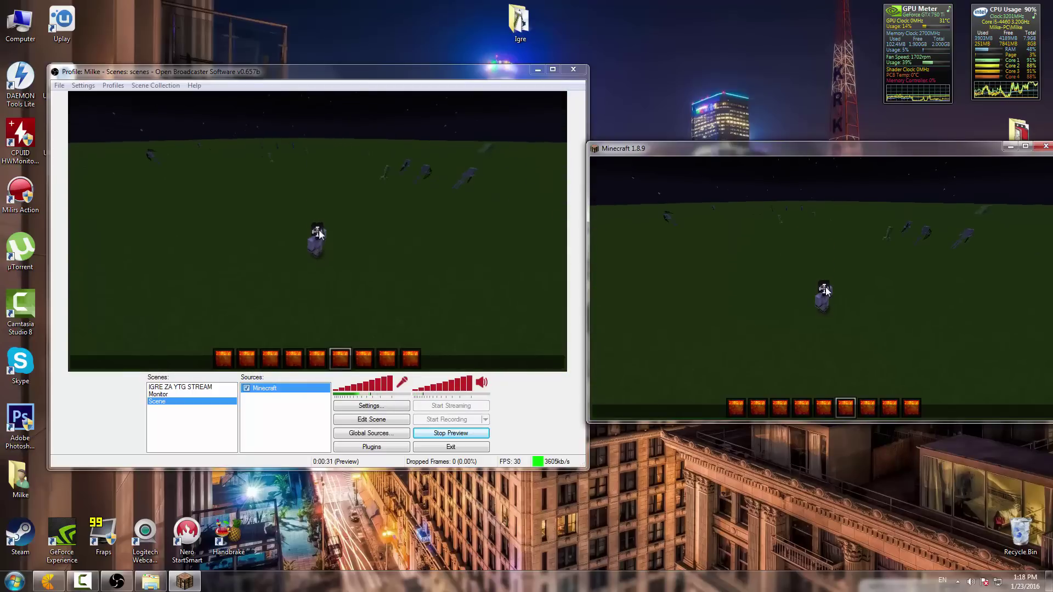
key(F1)
key(F5)
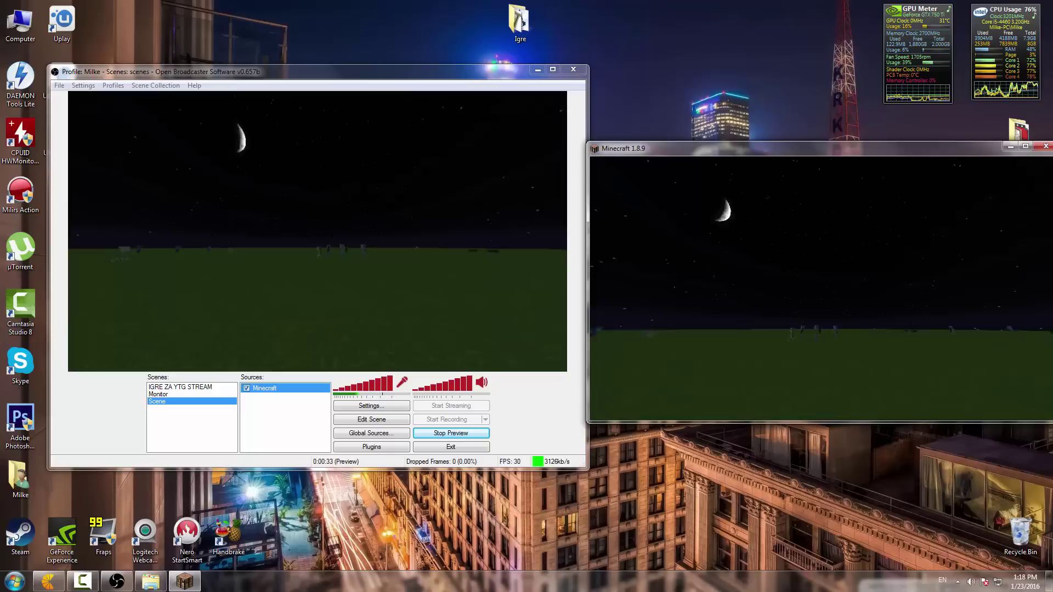
Send the chat message eawe in Minecraft, pause the game, and stop the stream preview.
key(t)
key(Escape)
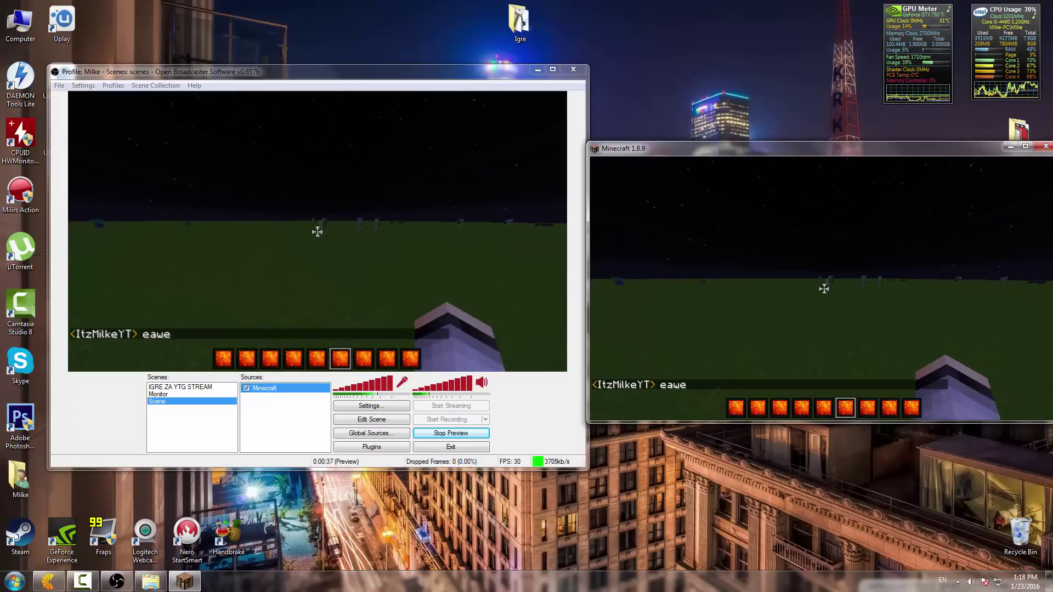
right_click(824, 289)
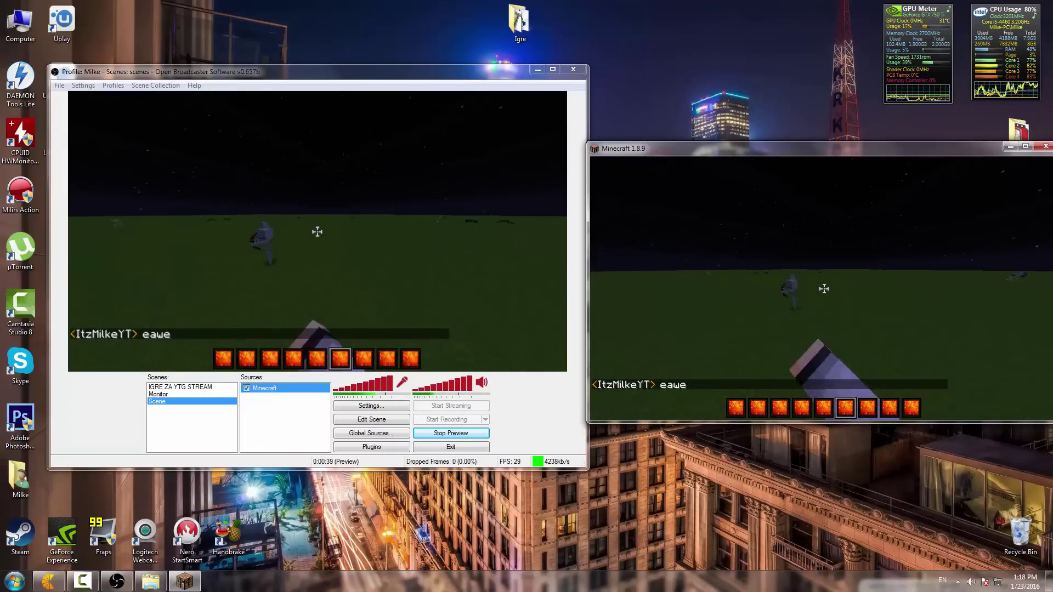
click(824, 289)
key(Escape)
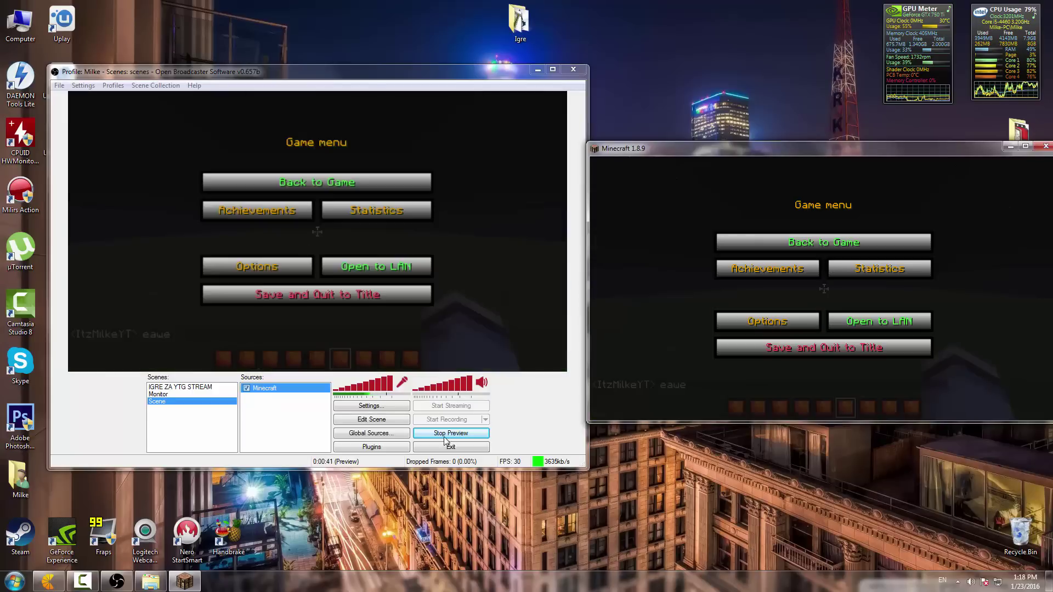
click(447, 435)
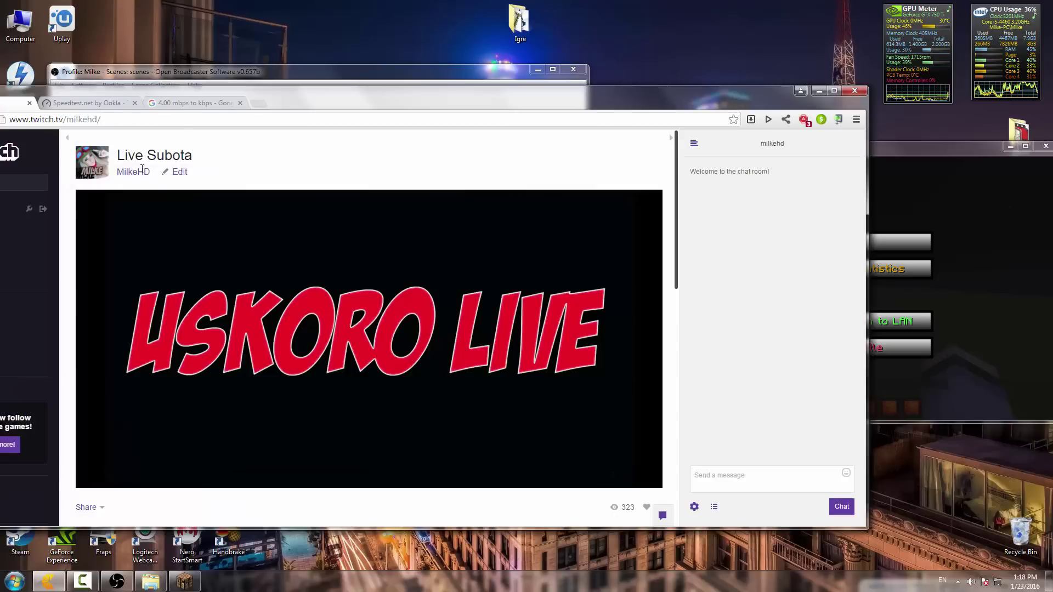
Load YouTube in the browser tab with the mbps to kbps search, search for fefaefewfpa, and close that tab.
click(212, 157)
click(621, 141)
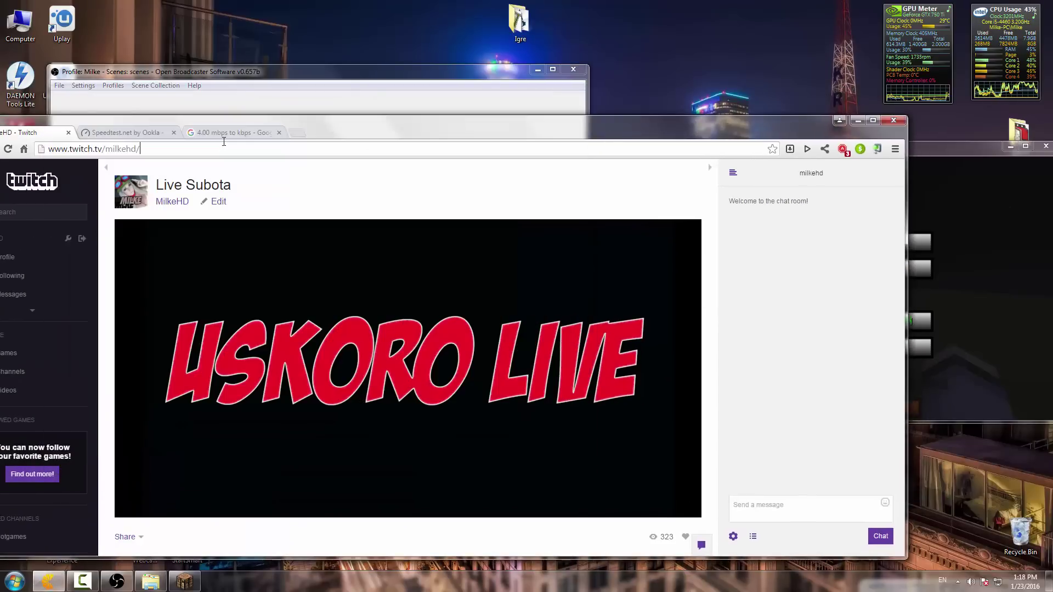
click(231, 132)
click(213, 149)
text(y)
key(Return)
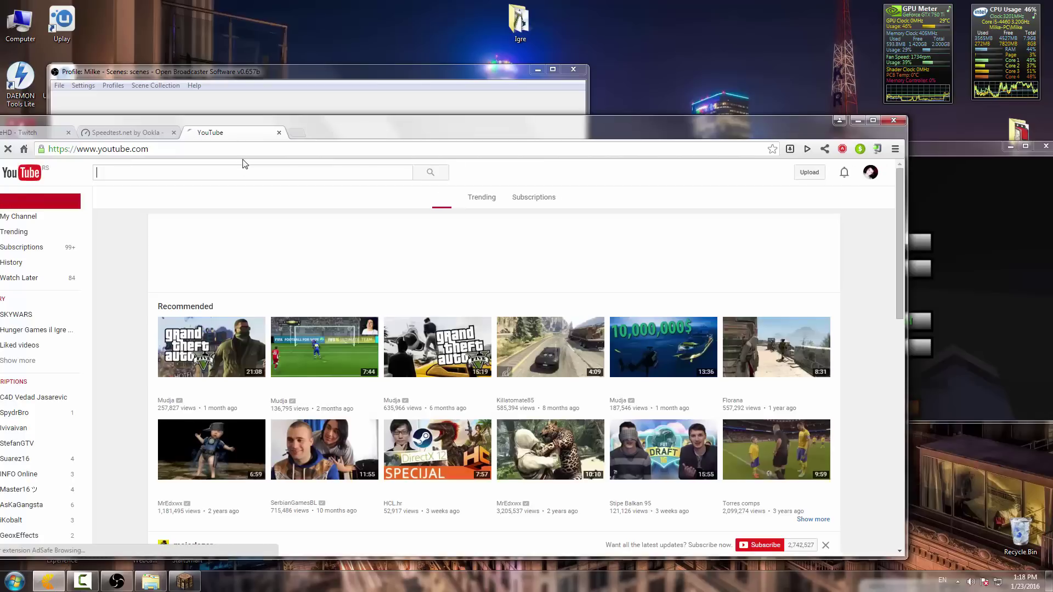
text(fefaefewfpa)
key(Return)
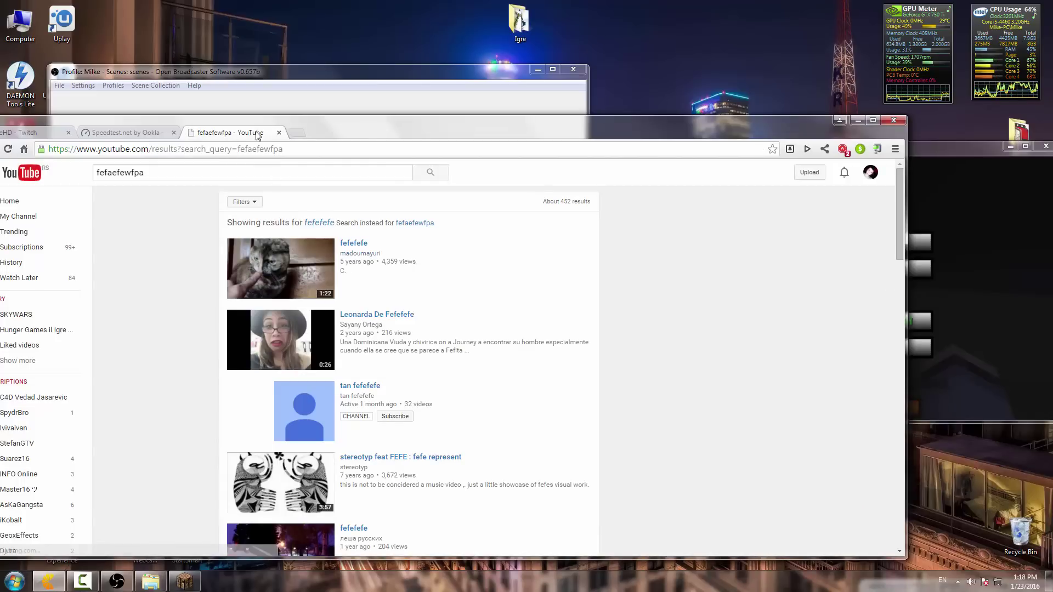
click(278, 132)
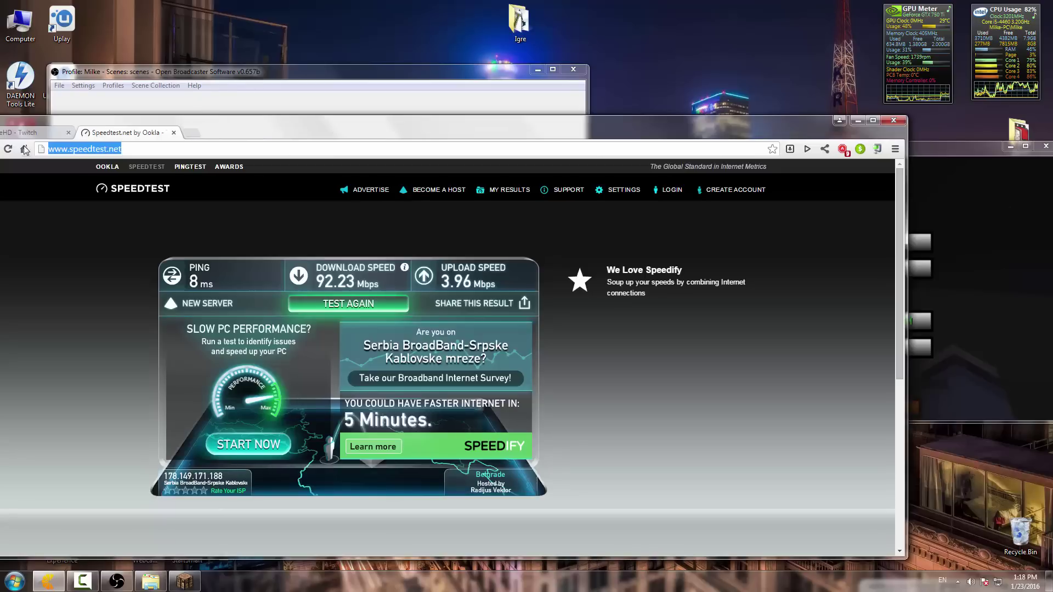
Return to the Twitch channel tab, start streaming in Open Broadcaster Software, and minimize its window.
click(13, 135)
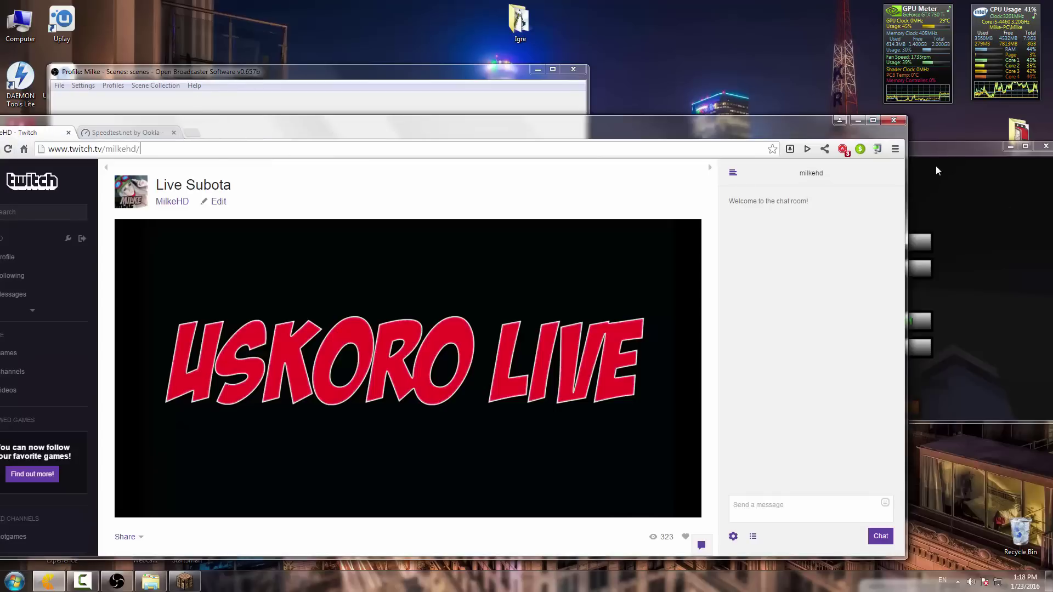
click(403, 112)
click(439, 407)
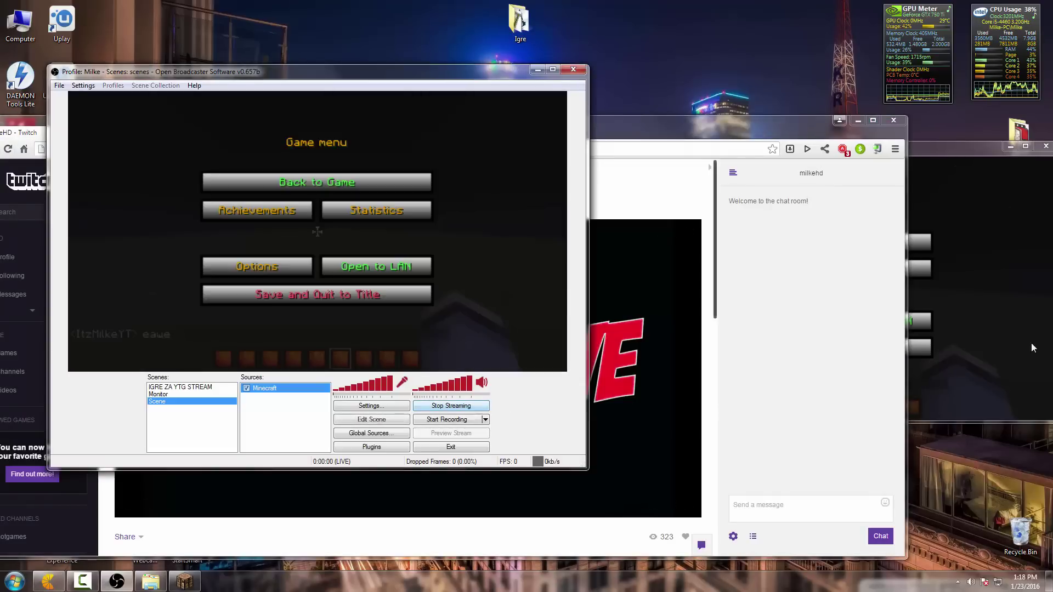
click(1031, 344)
click(538, 69)
Reload the Twitch channel page, move the Minecraft window off the video player, and resume the game to watch the live stream.
key(Escape)
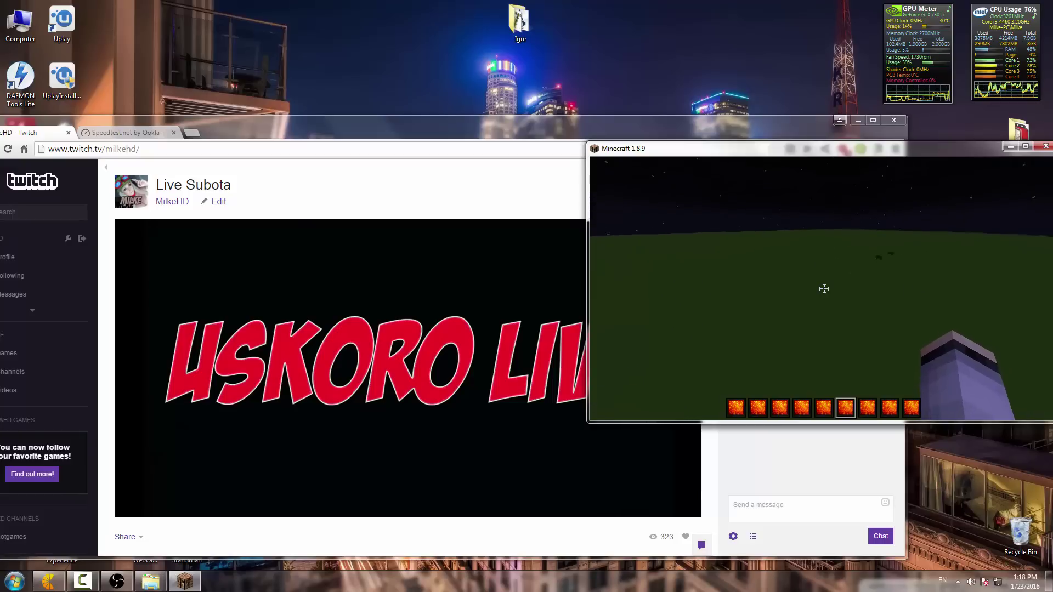
key(Escape)
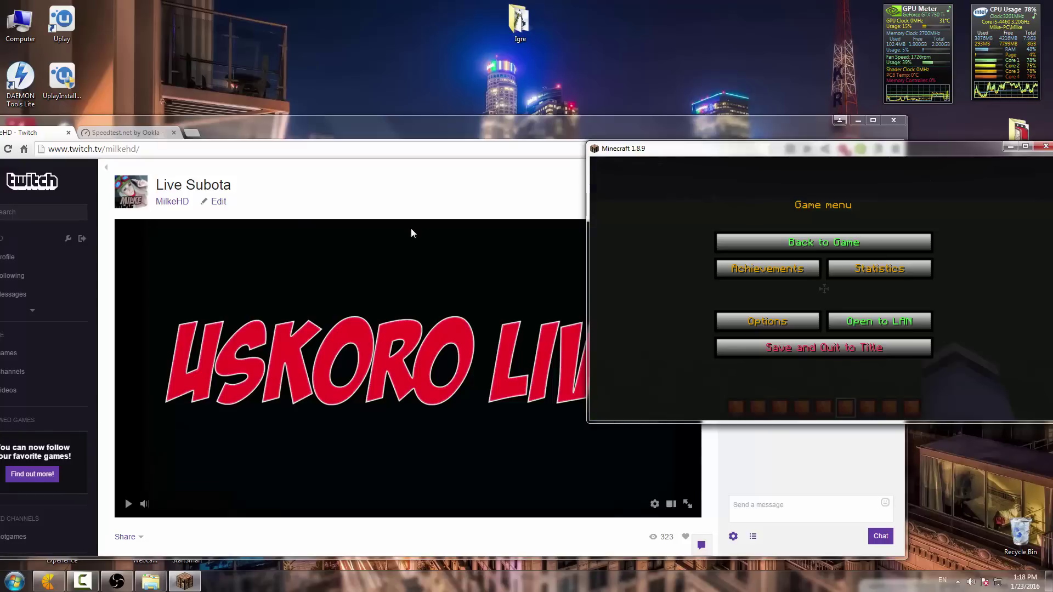
click(412, 231)
key(F5)
click(973, 281)
key(Escape)
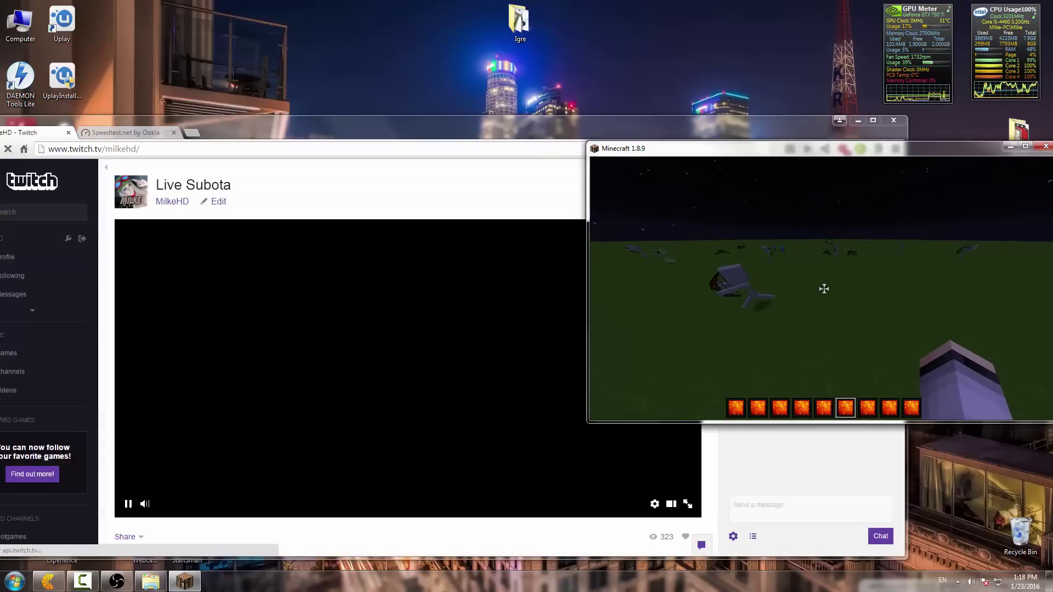
key(Escape)
drag(686, 147, 793, 151)
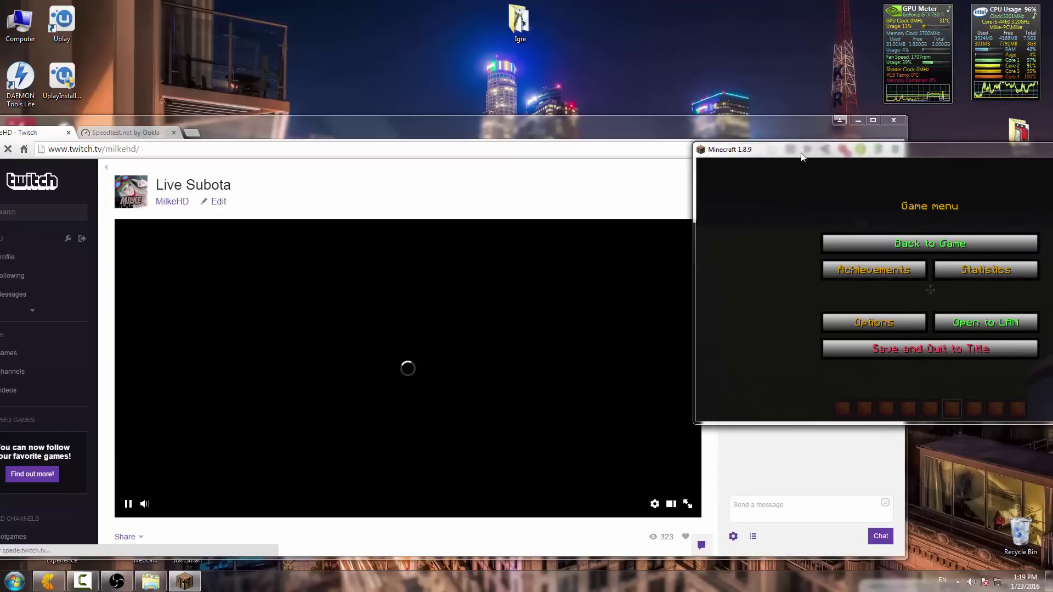
click(932, 243)
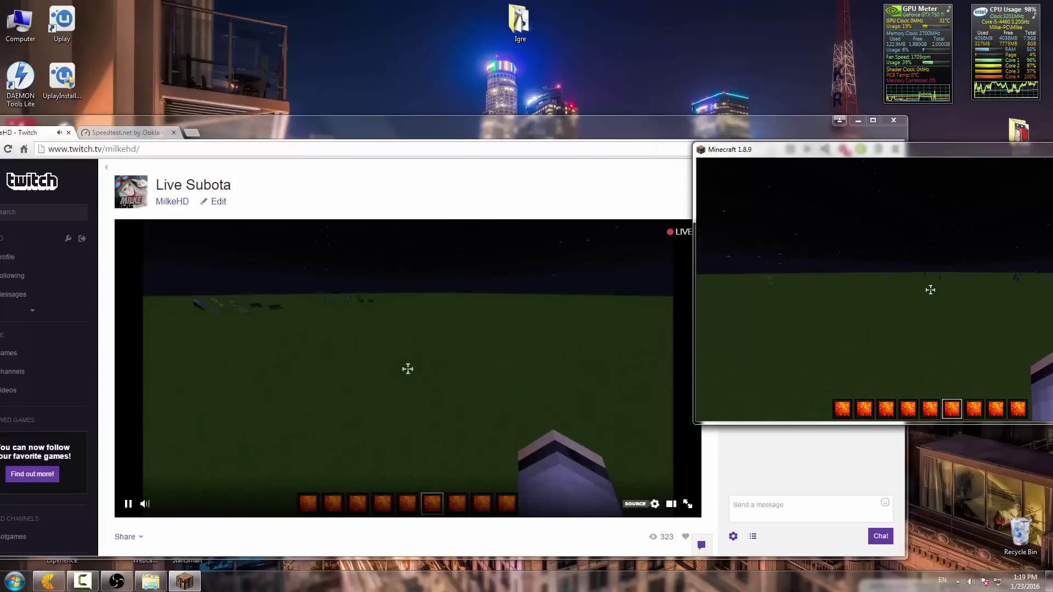
Pause Minecraft, stop streaming in Open Broadcaster Software, and switch back to the Twitch channel page.
key(Escape)
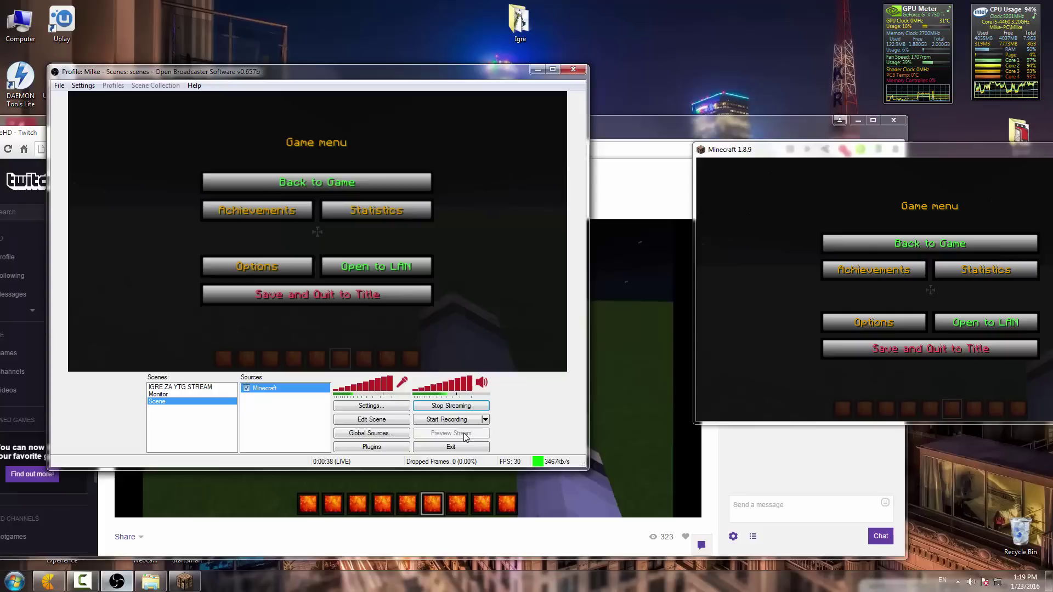
click(116, 581)
click(475, 488)
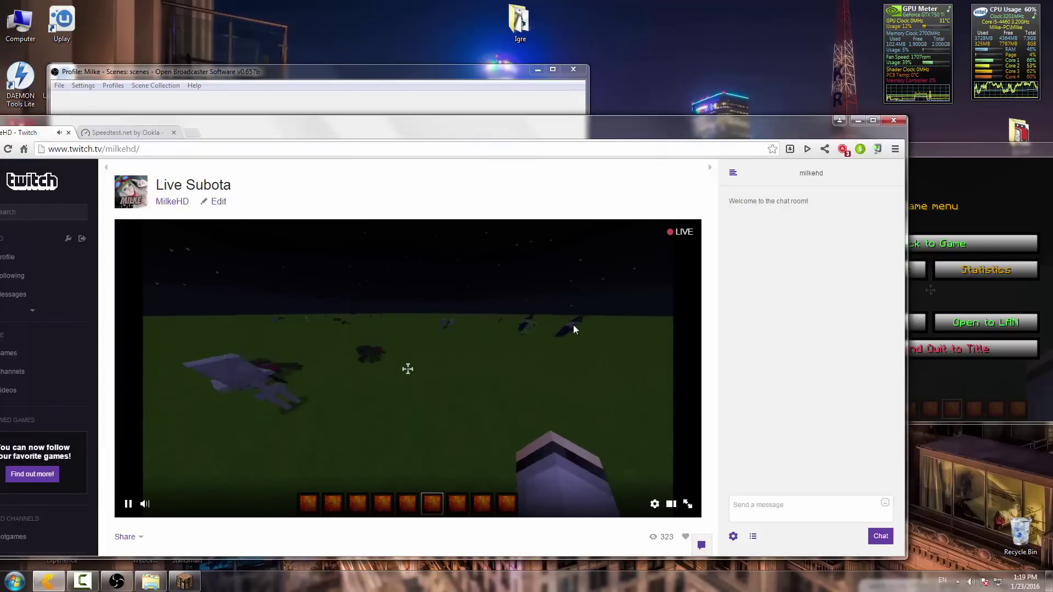
View the Twitch stream in full screen, allow full-screen mode for the site, and exit it.
click(688, 504)
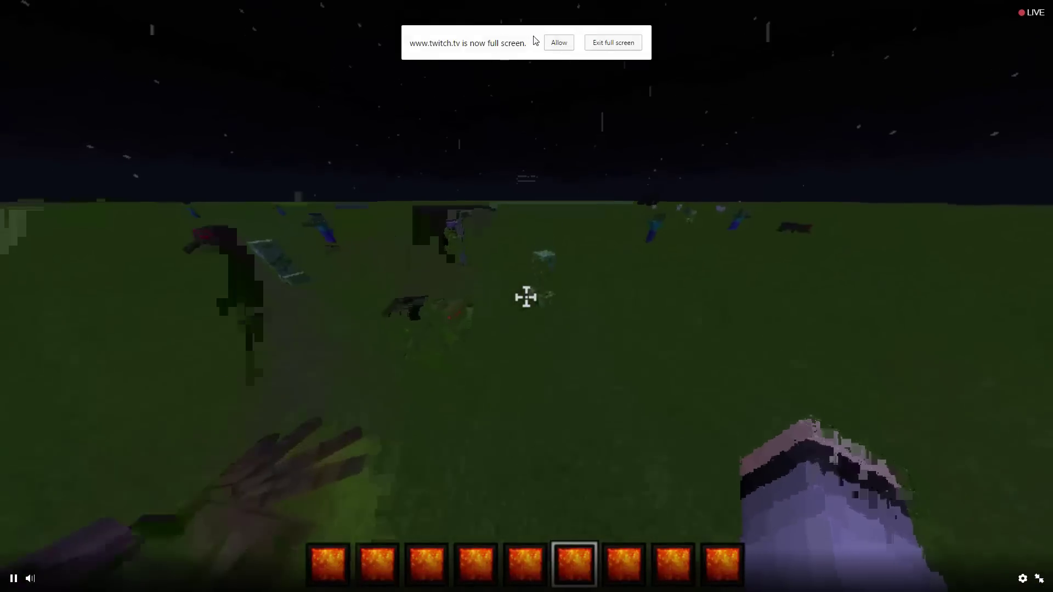
click(558, 43)
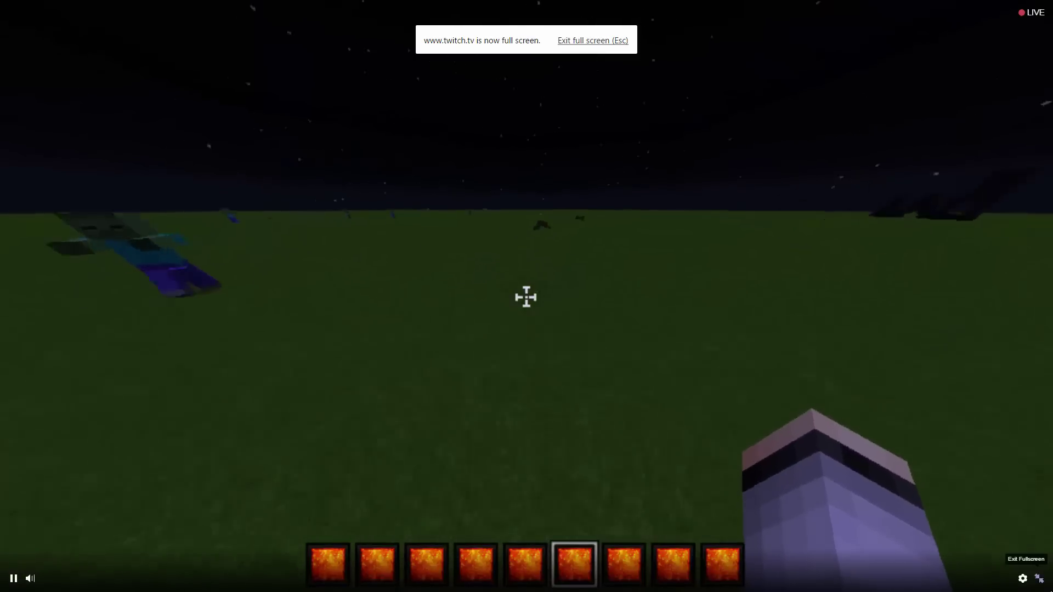
click(1040, 579)
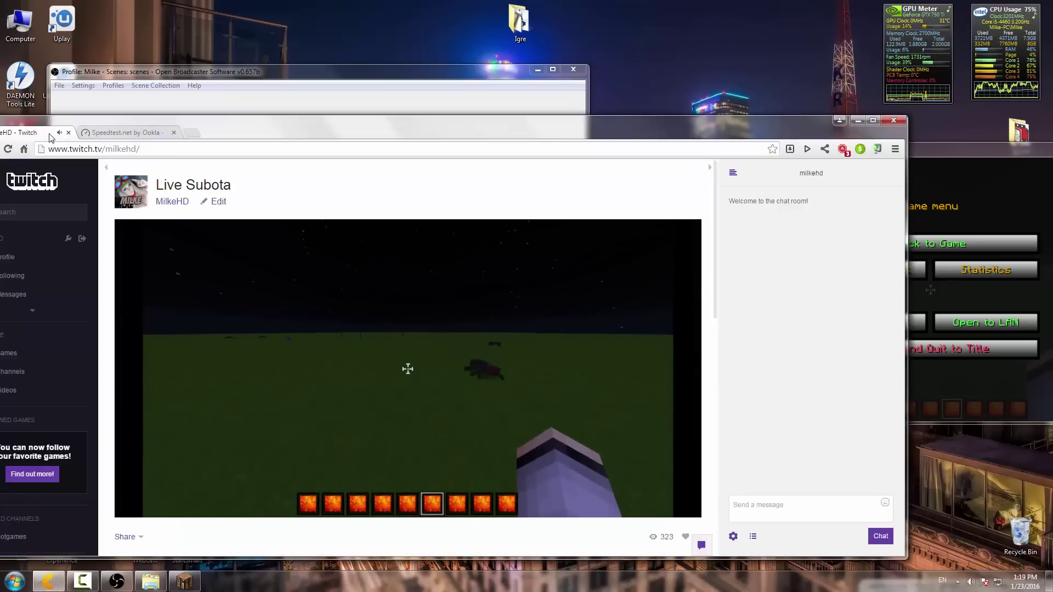
Close the Twitch tab and the browser, and move the Minecraft window beside Open Broadcaster Software.
click(68, 132)
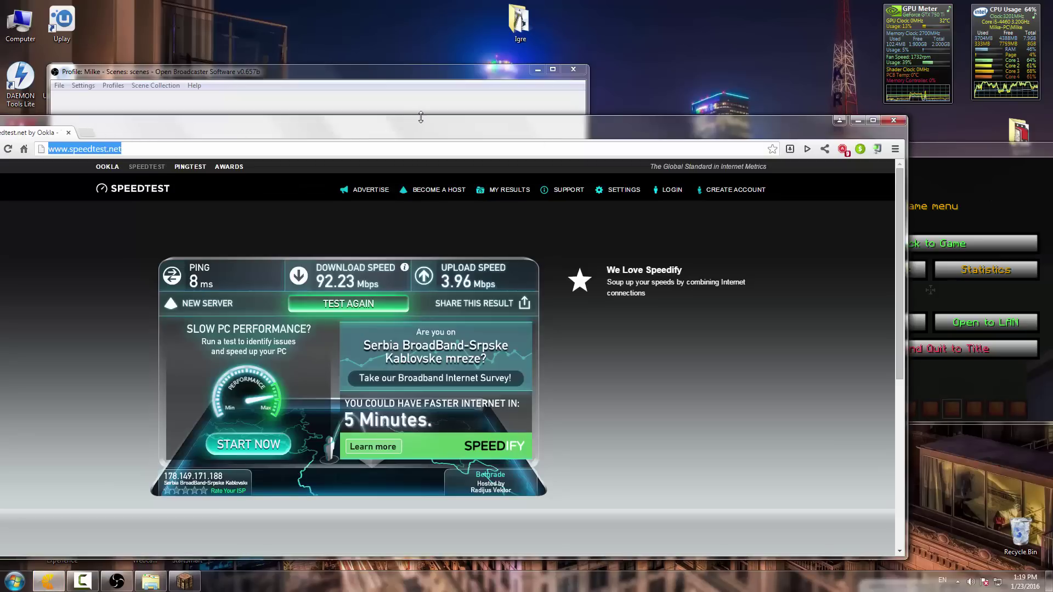
click(893, 122)
drag(881, 156, 716, 161)
Add a Video Capture Device source to Scene under its default name, using Webcam C170 with the default settings.
right_click(274, 423)
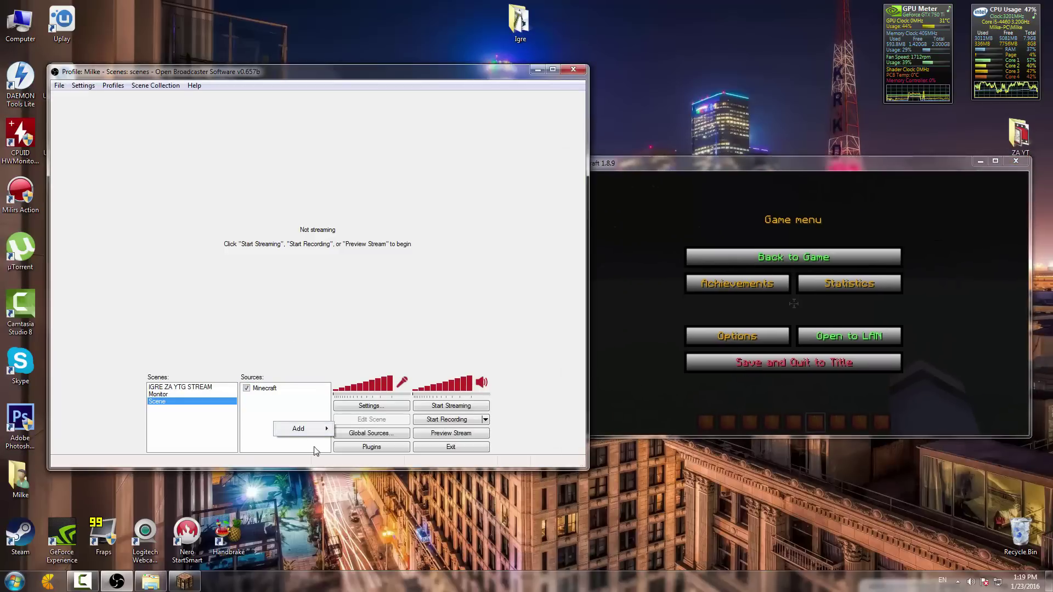
mouse_move(307, 429)
click(377, 489)
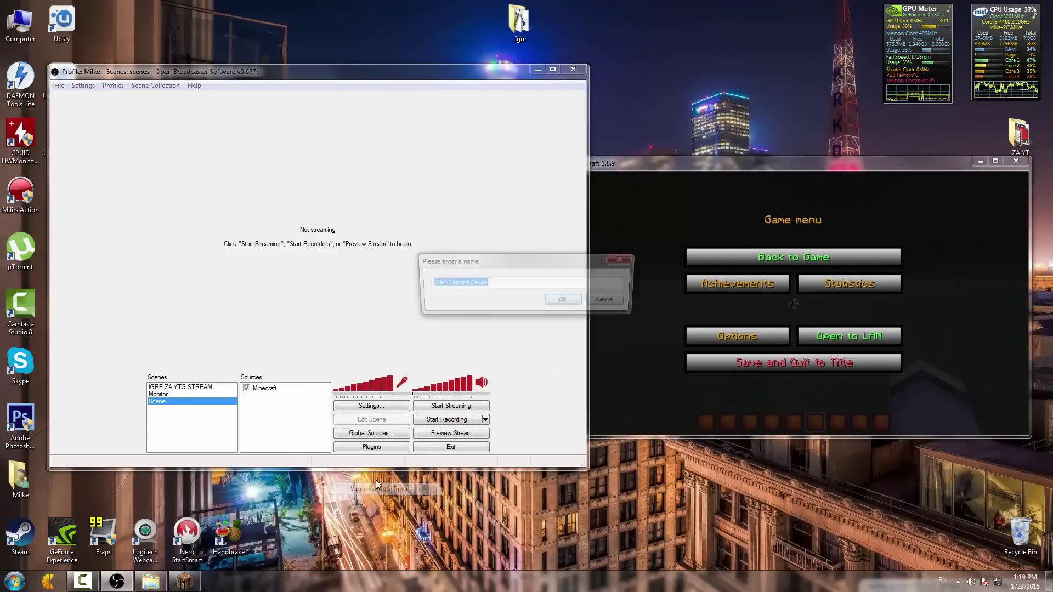
click(563, 302)
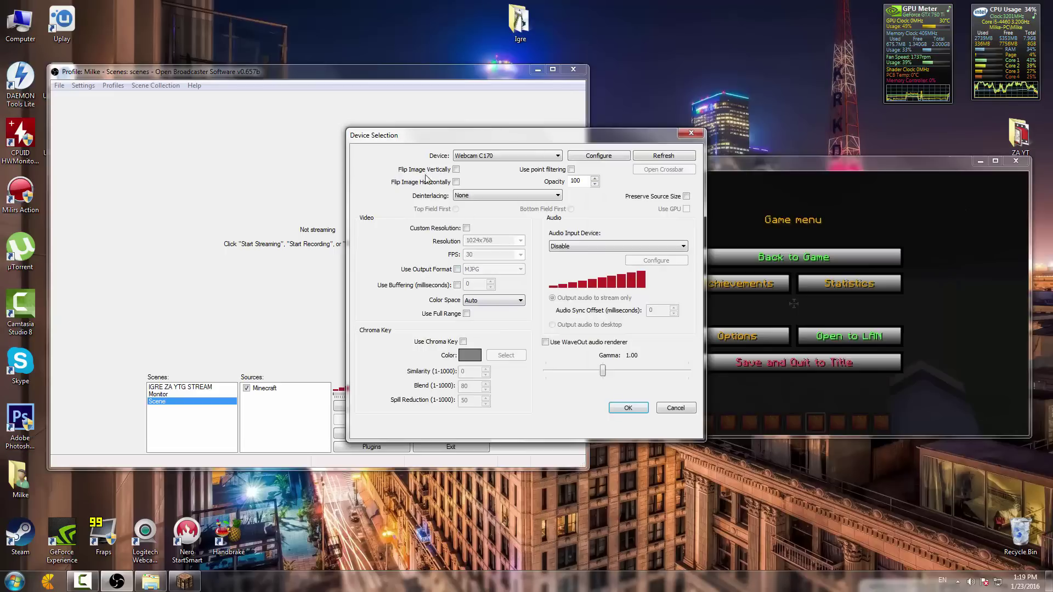
click(628, 408)
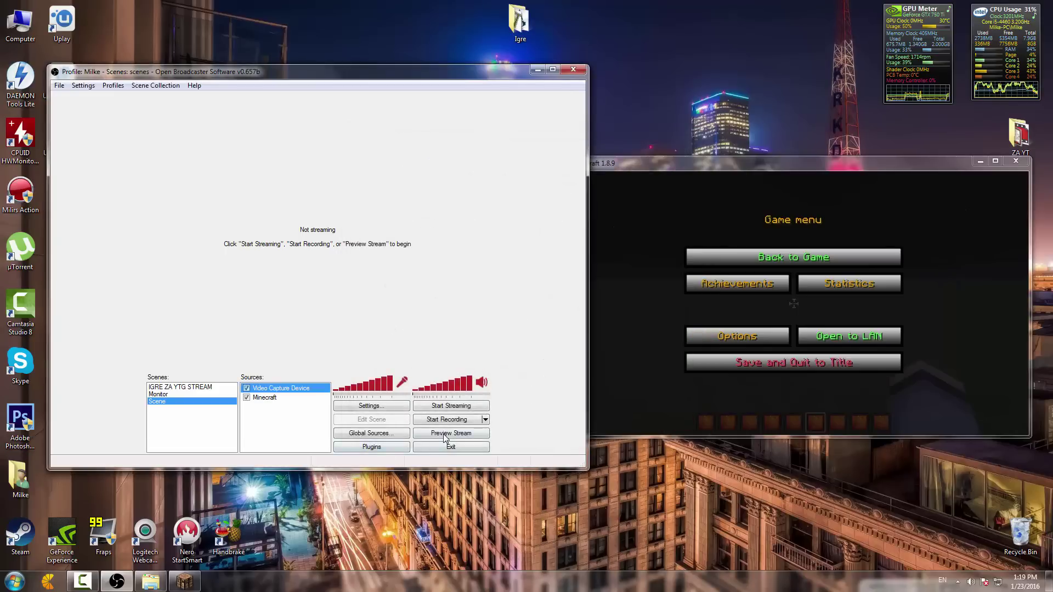
Preview the stream, enable scene editing, and shrink the webcam source toward the upper-left corner of the scene.
click(445, 435)
click(380, 421)
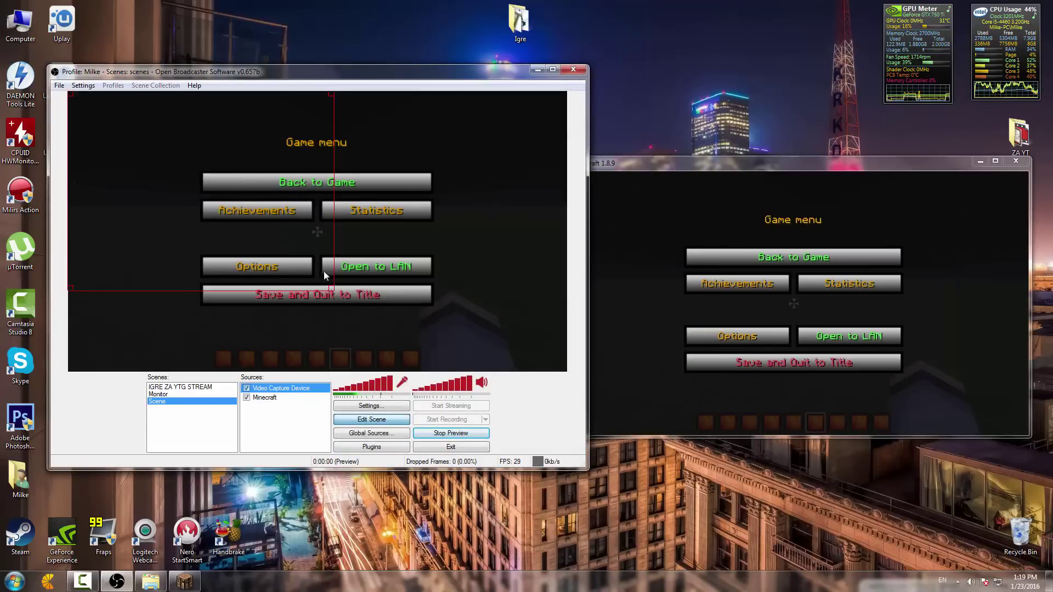
drag(331, 288, 266, 177)
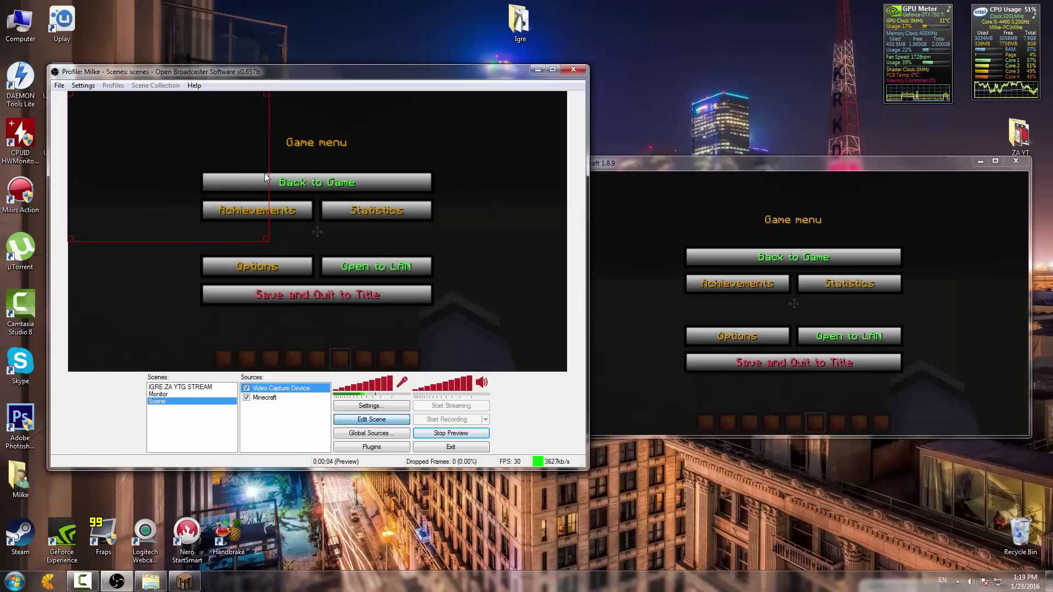
Stop the preview and add an Image source to Scene under its default name, using the OKVIR ZA YOUTUBE picture from the ZA YT folder.
click(450, 436)
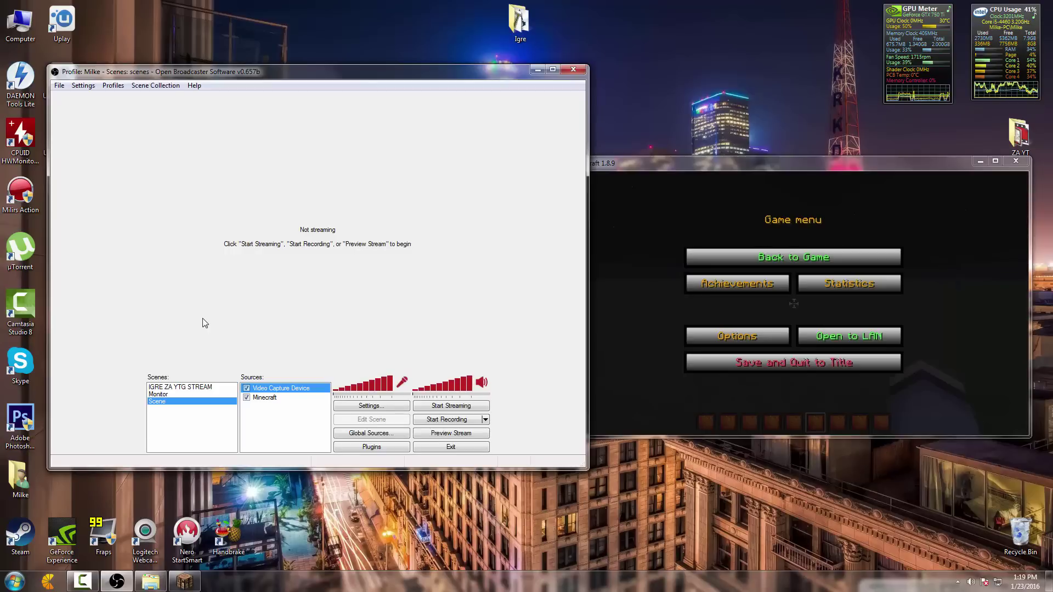
right_click(258, 436)
mouse_move(274, 442)
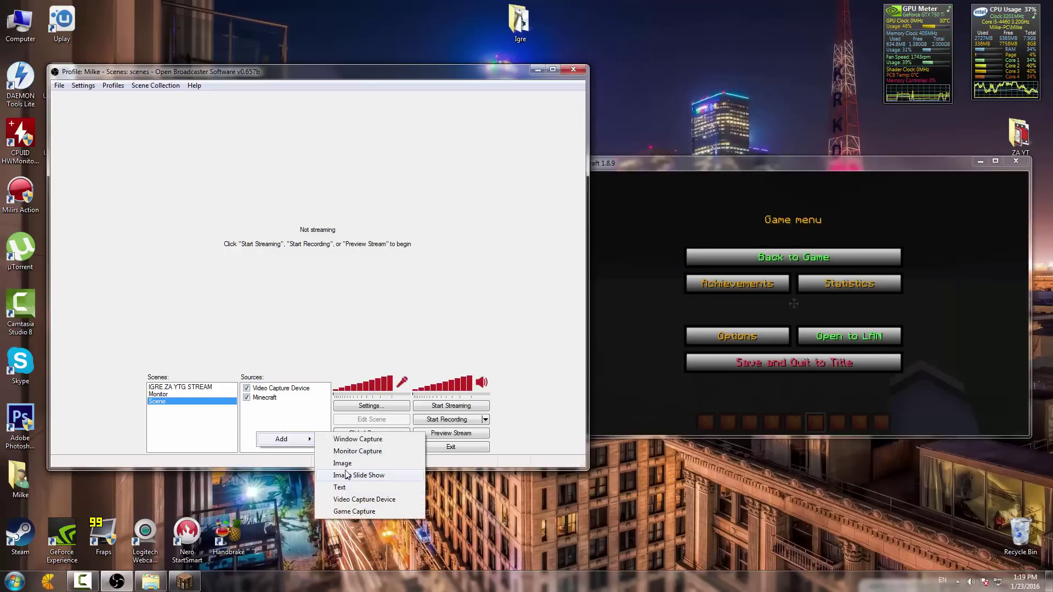
click(344, 463)
click(563, 300)
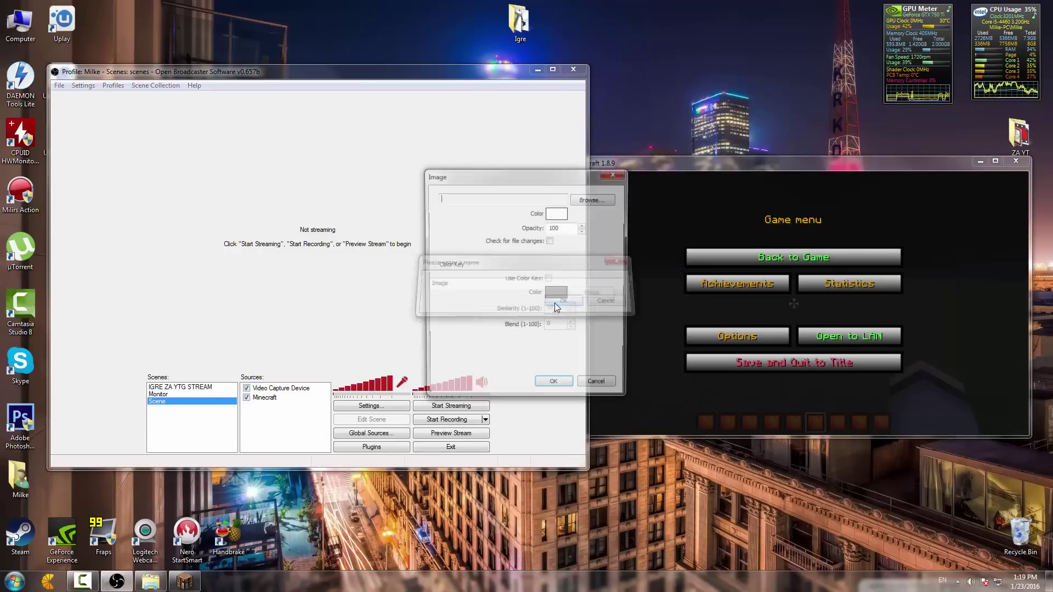
click(591, 200)
double_click(795, 272)
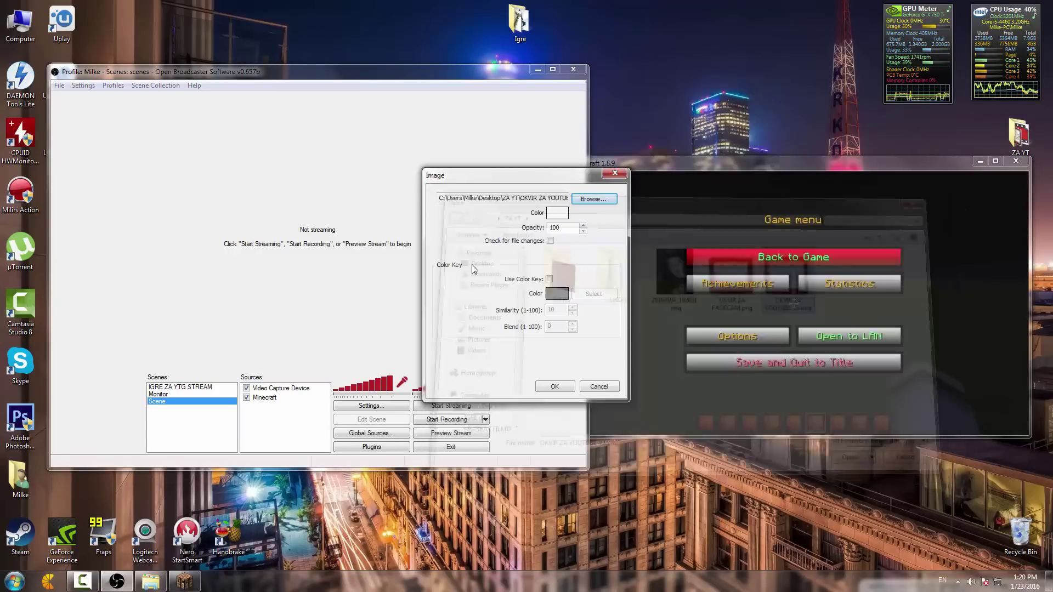
click(555, 387)
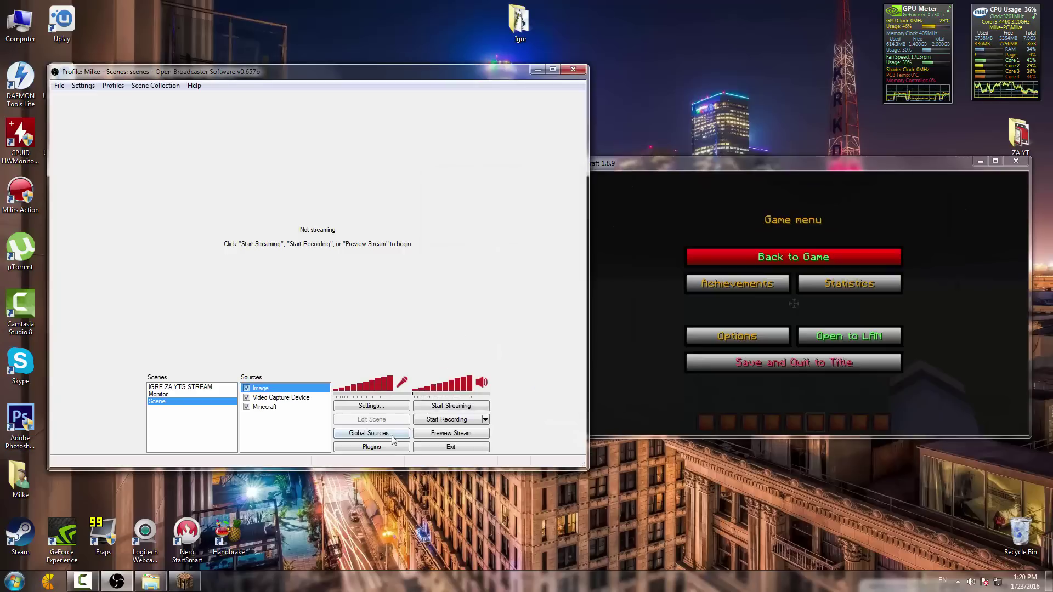
Preview the stream to check the image frame over the Minecraft scene, and stop the preview.
click(433, 433)
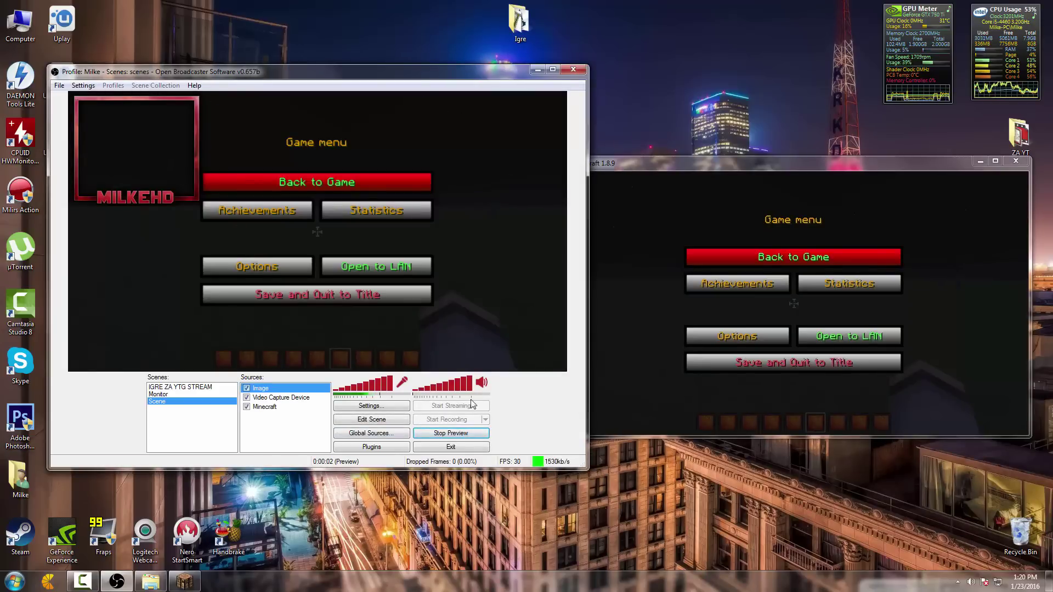
click(451, 433)
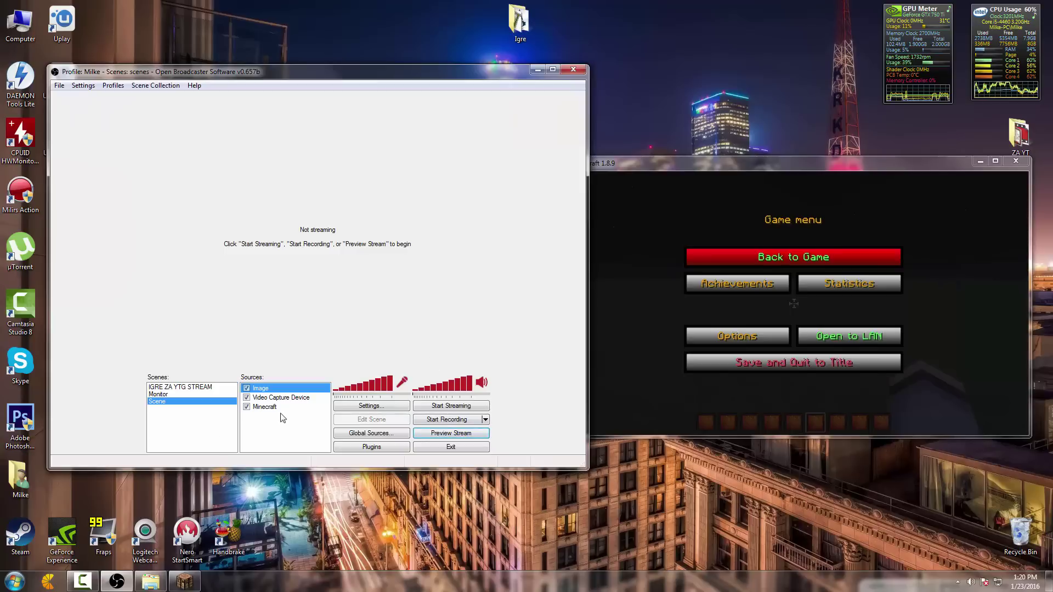
click(93, 589)
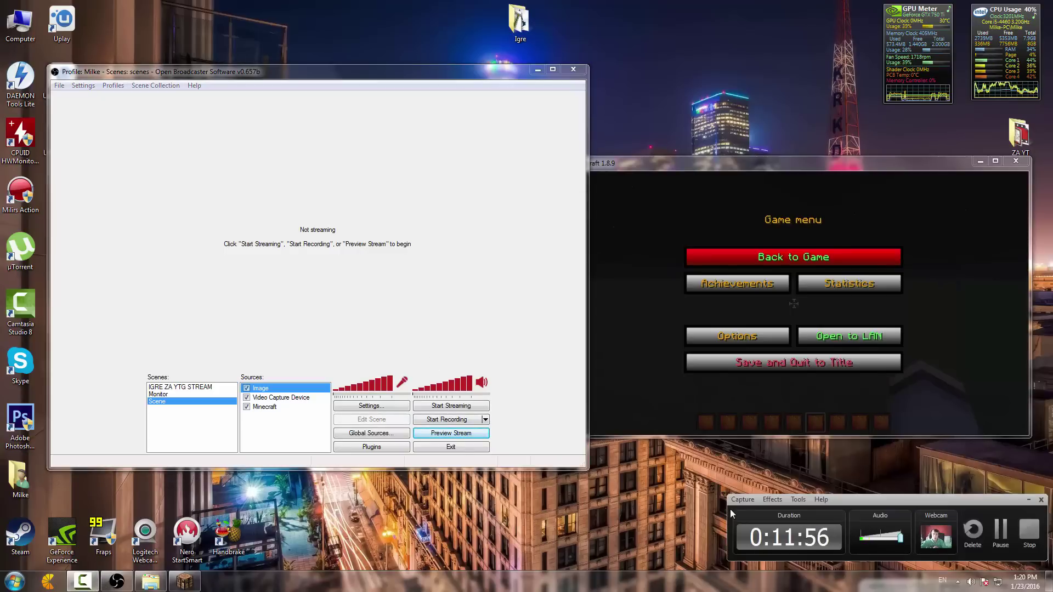